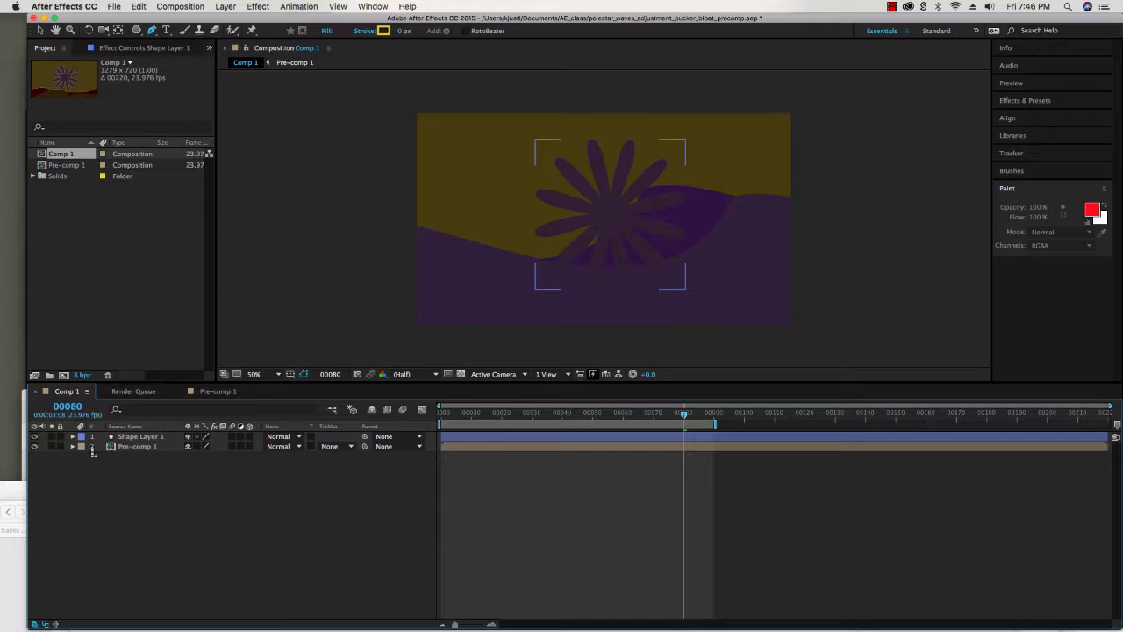
Expand Shape Layer 1 down to the Polystar 1 path properties and preview its existing animation
click(73, 436)
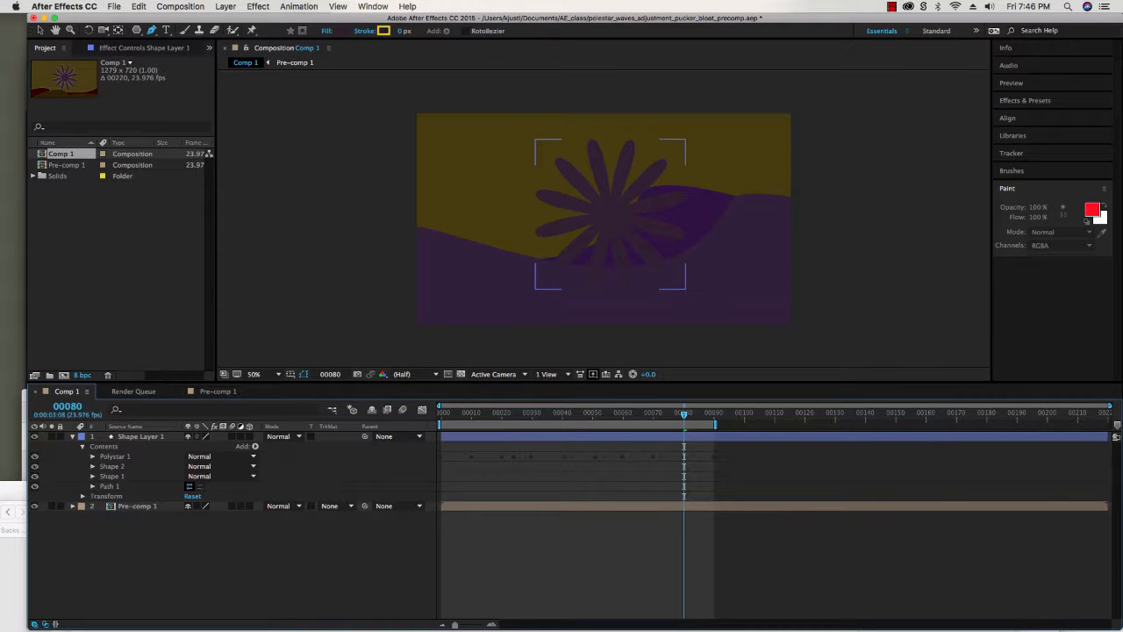
click(136, 30)
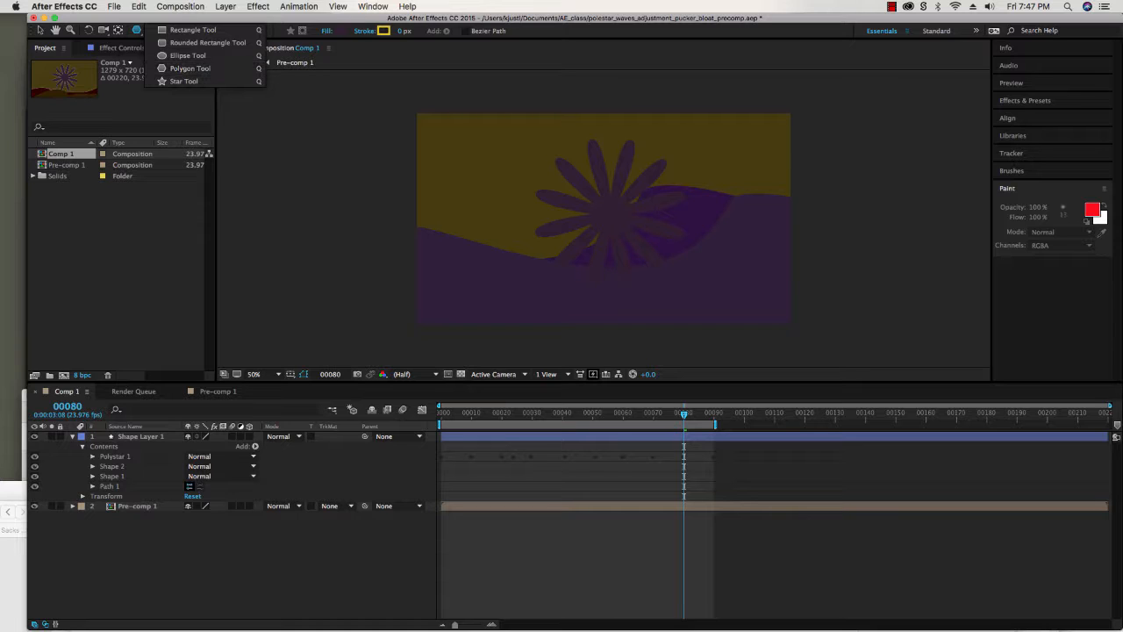
click(120, 263)
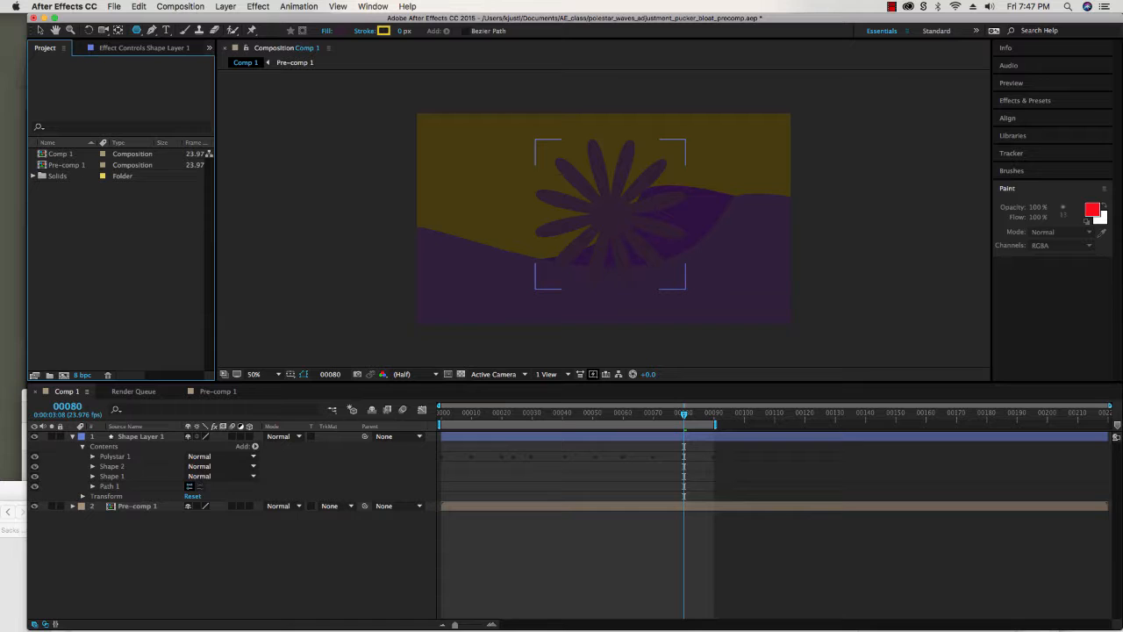
click(82, 446)
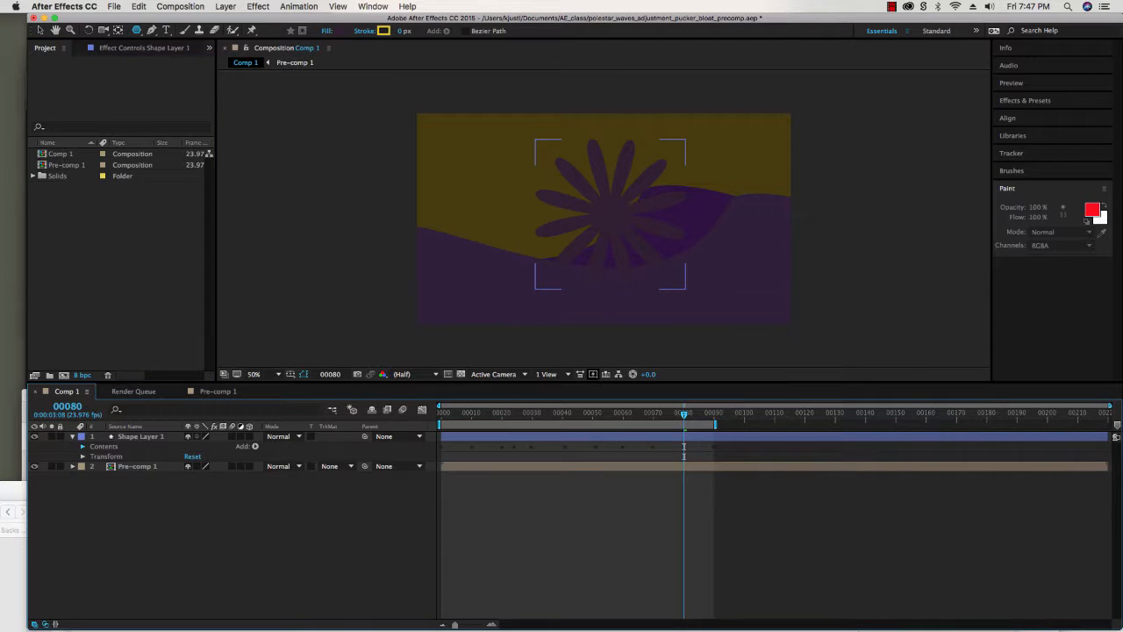
click(82, 446)
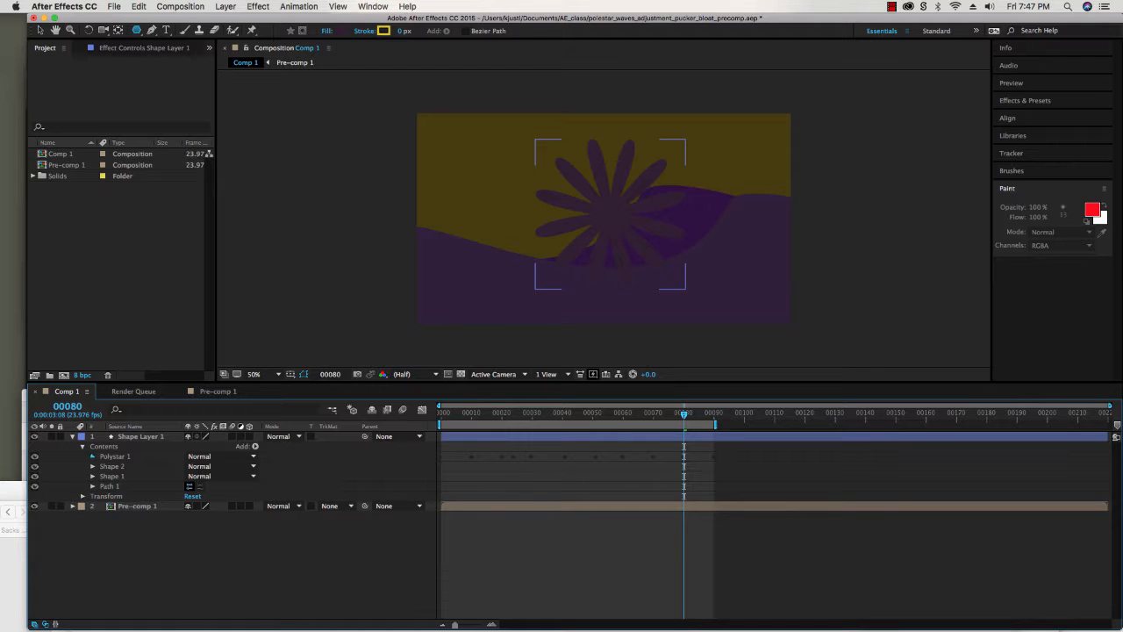
click(93, 456)
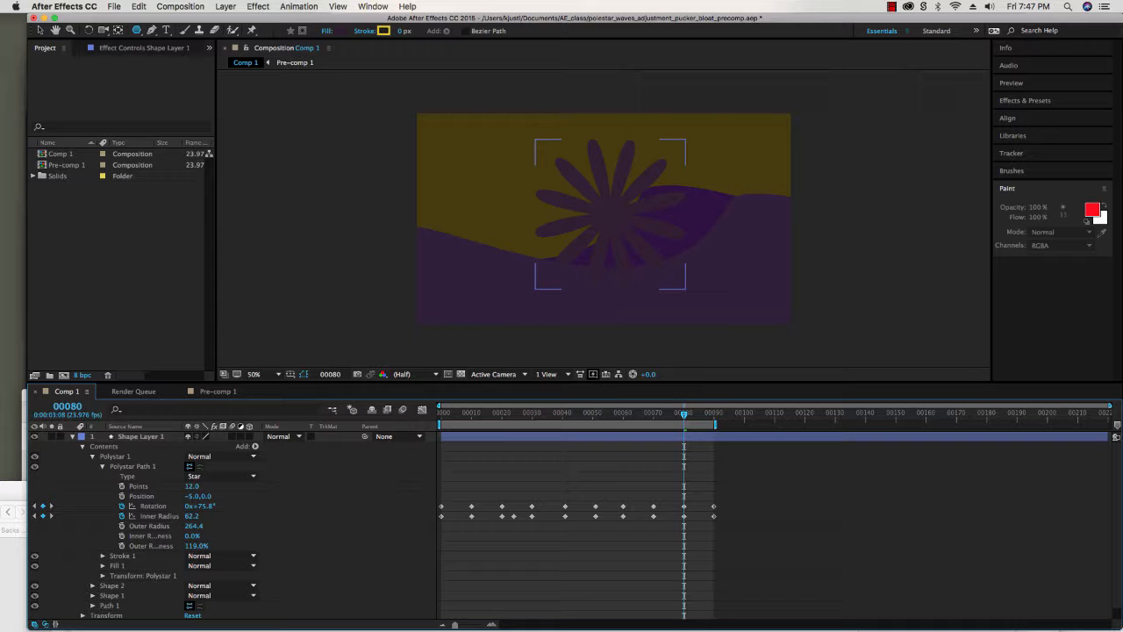
key(space)
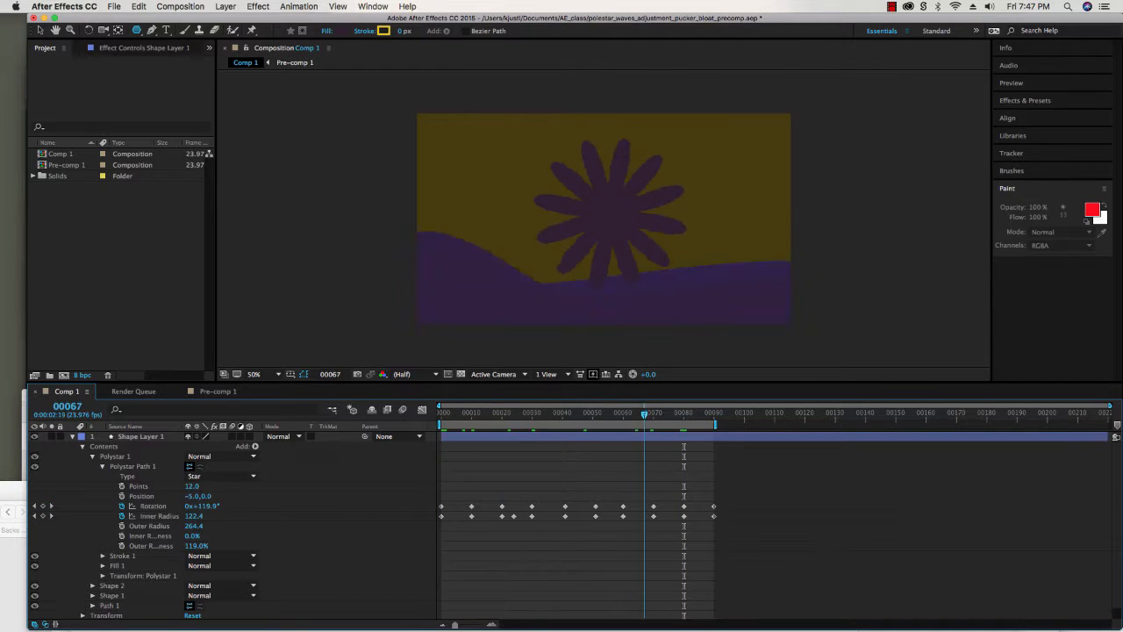
key(space)
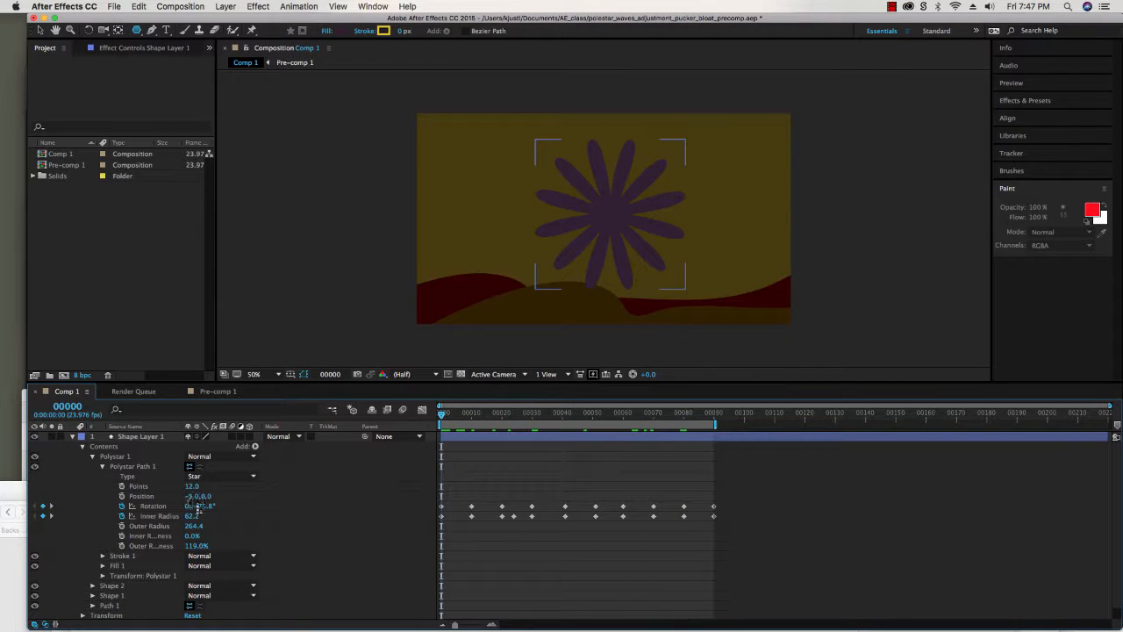
At frame 0, set the Polystar path to 21 points, position -30,0, rotation 77.8°, inner radius 72.2 and outer roundness 93%, and preview it
drag(198, 498, 184, 552)
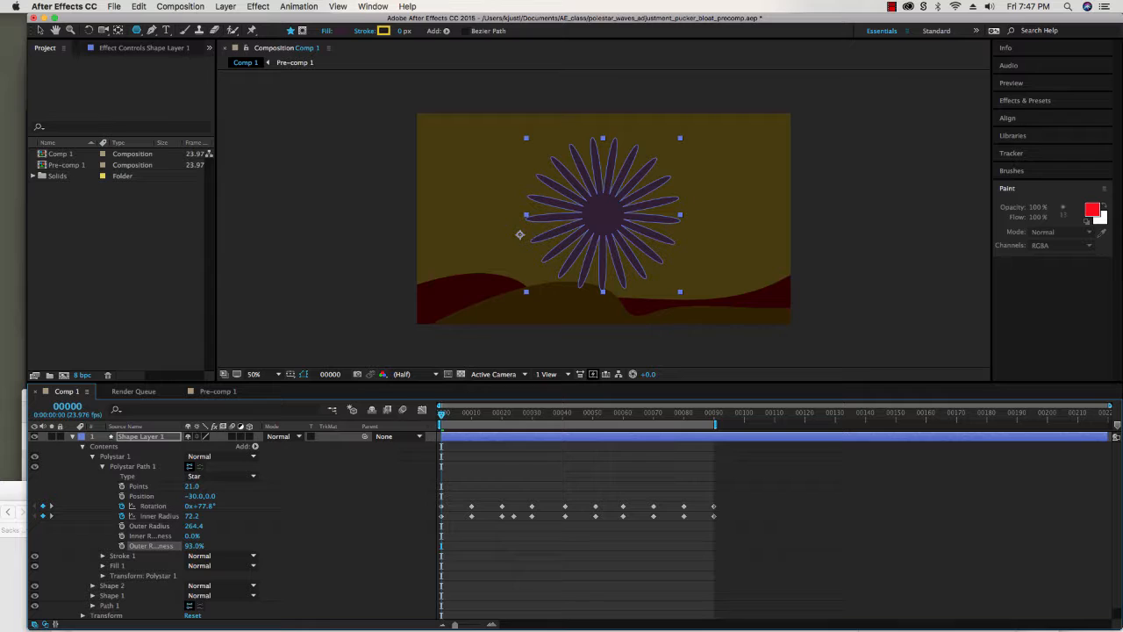
mouse_move(442, 506)
key(space)
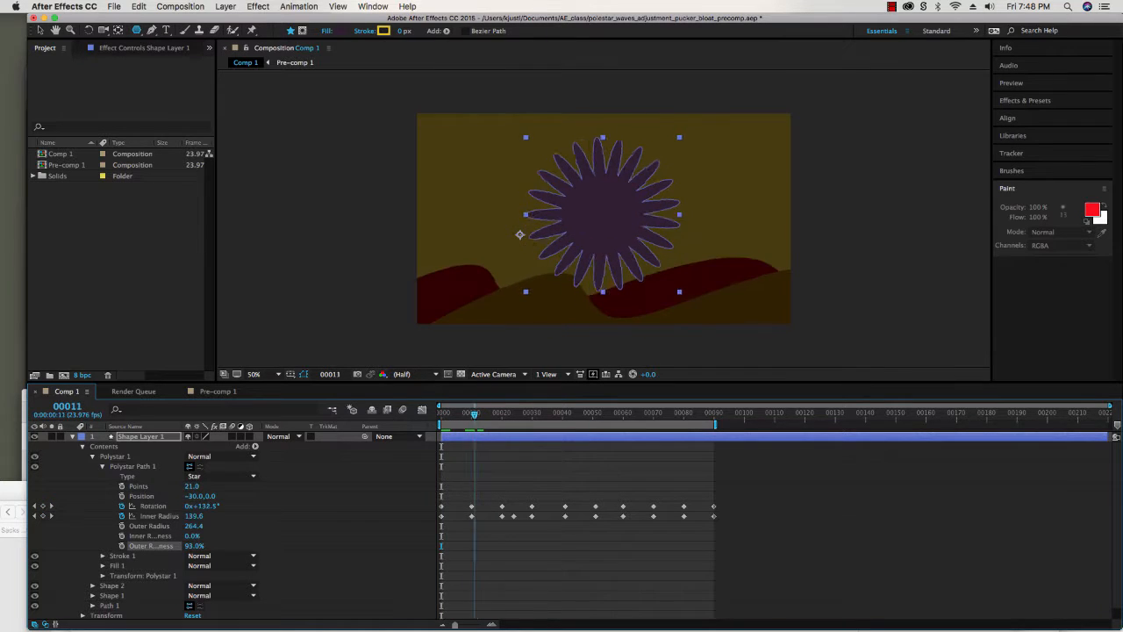
key(space)
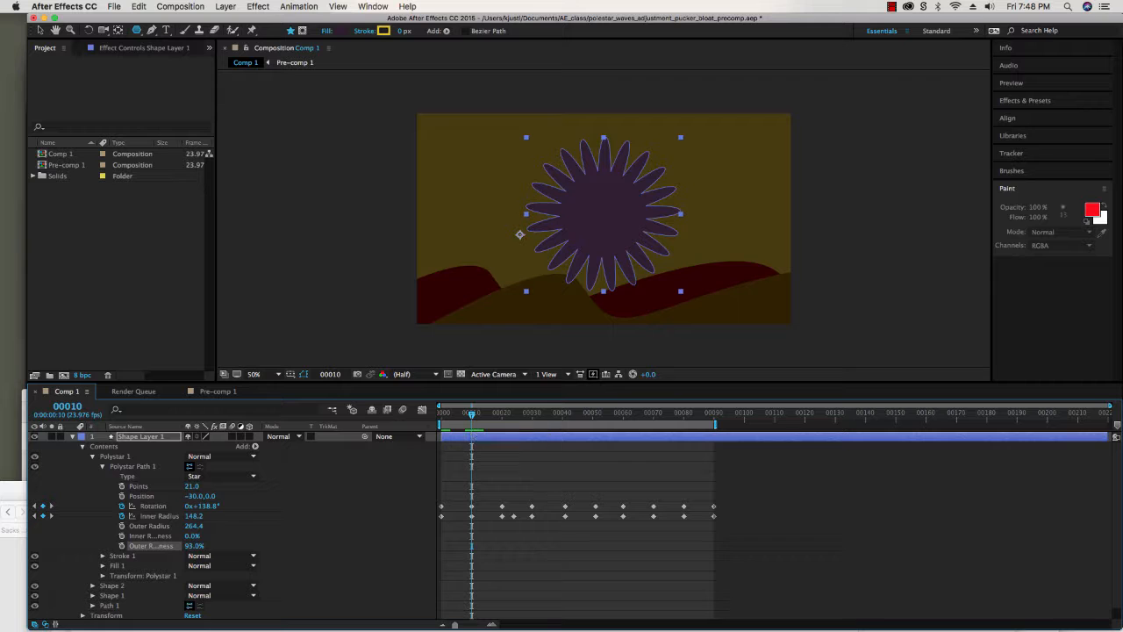
key(space)
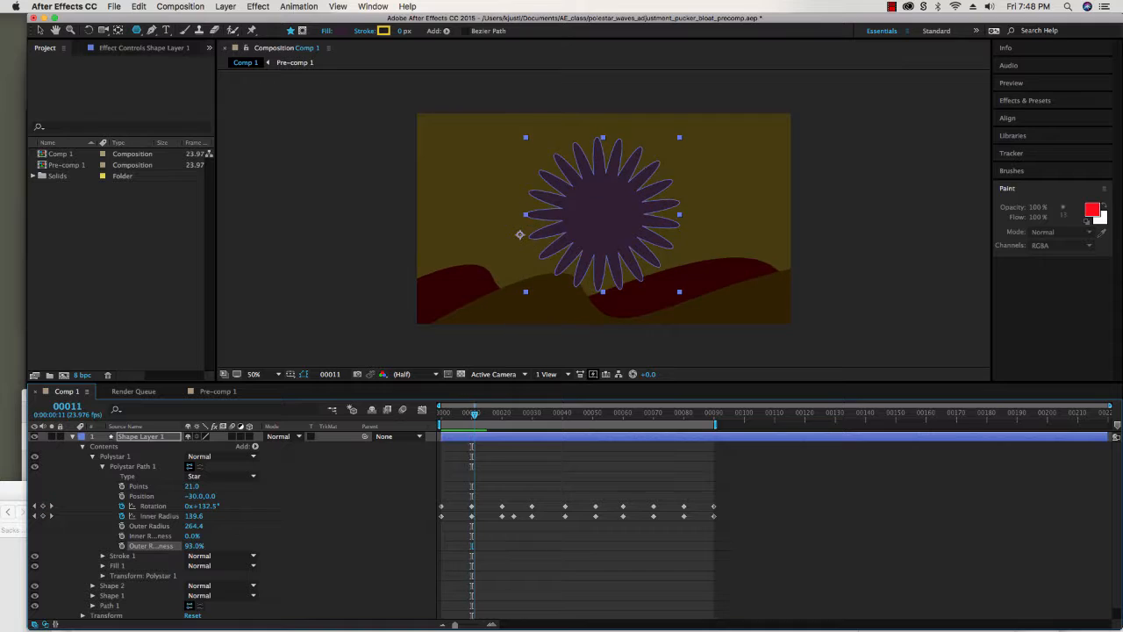
Delete all Rotation keyframes of the Polystar path after frame 10
click(441, 506)
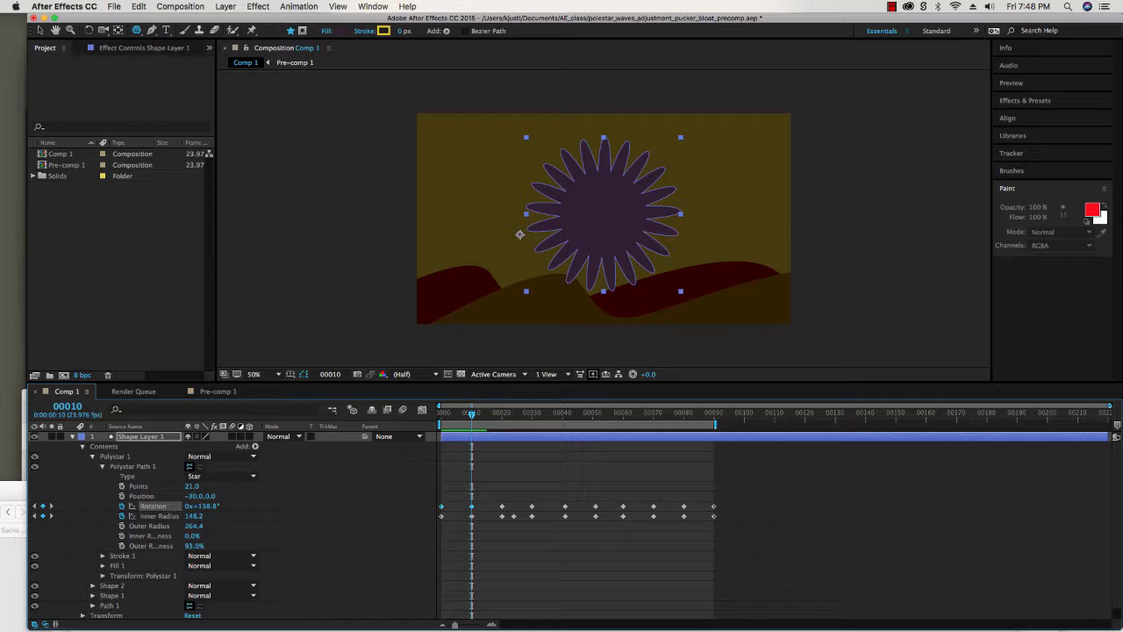
drag(492, 497, 756, 511)
key(Delete)
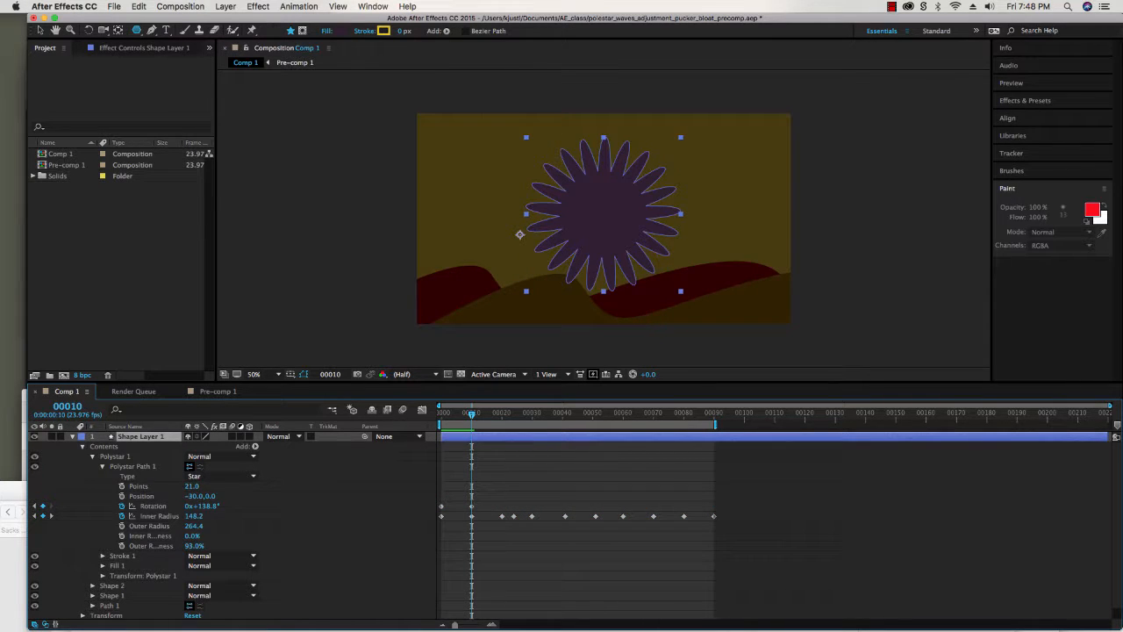
Copy the two Rotation keyframes at frames 0 and 10 and paste them at frame 20
drag(471, 414, 464, 414)
drag(481, 500, 432, 510)
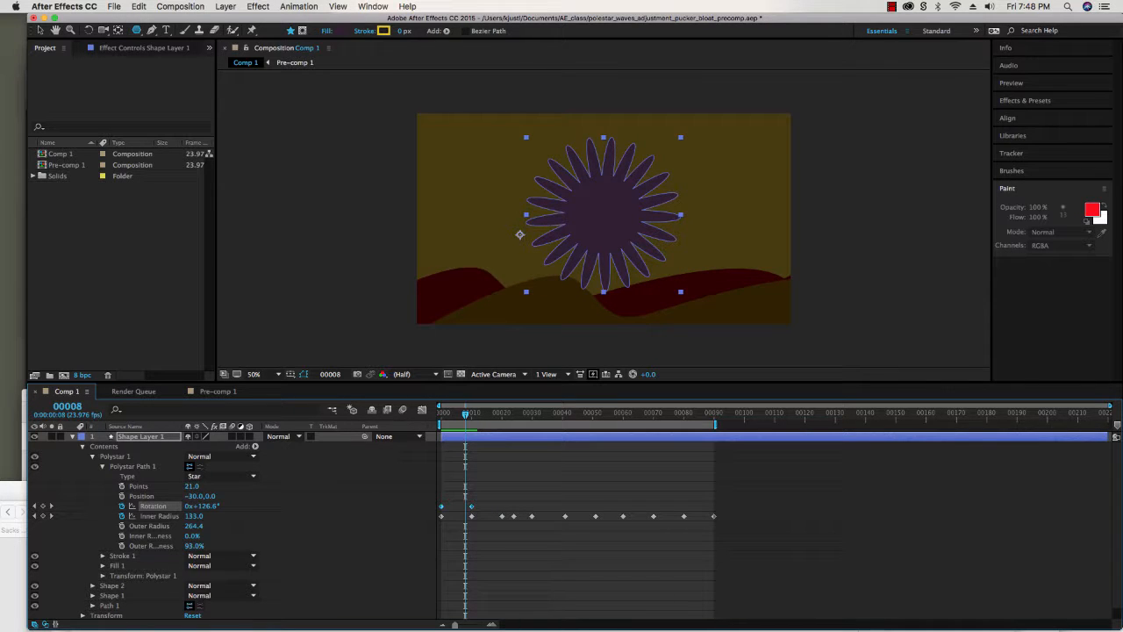
key(space)
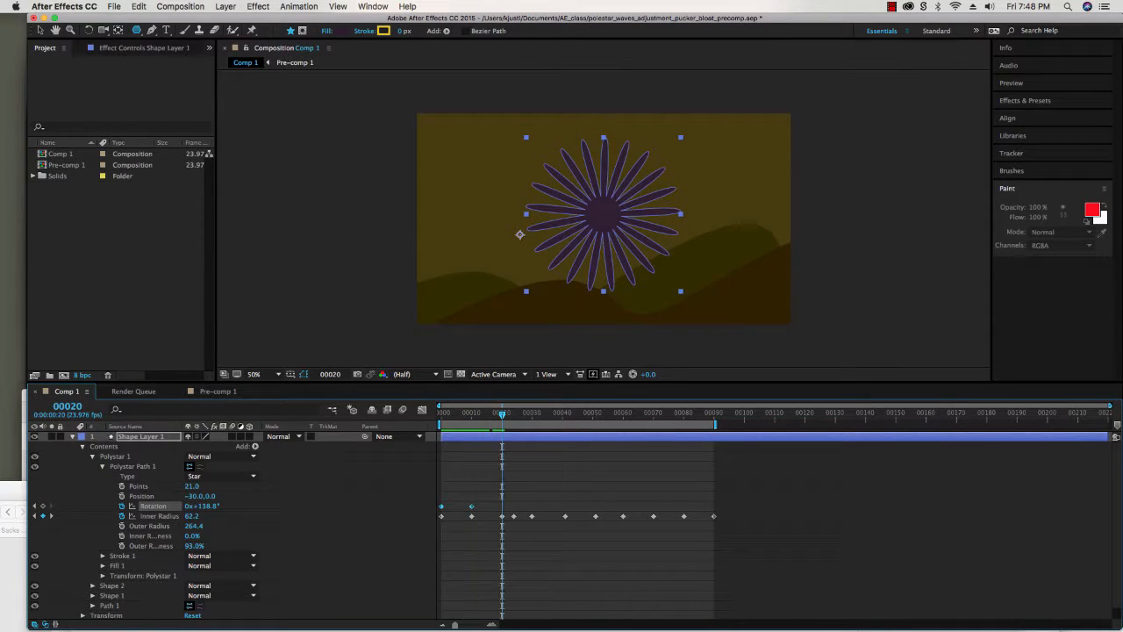
key(super+v)
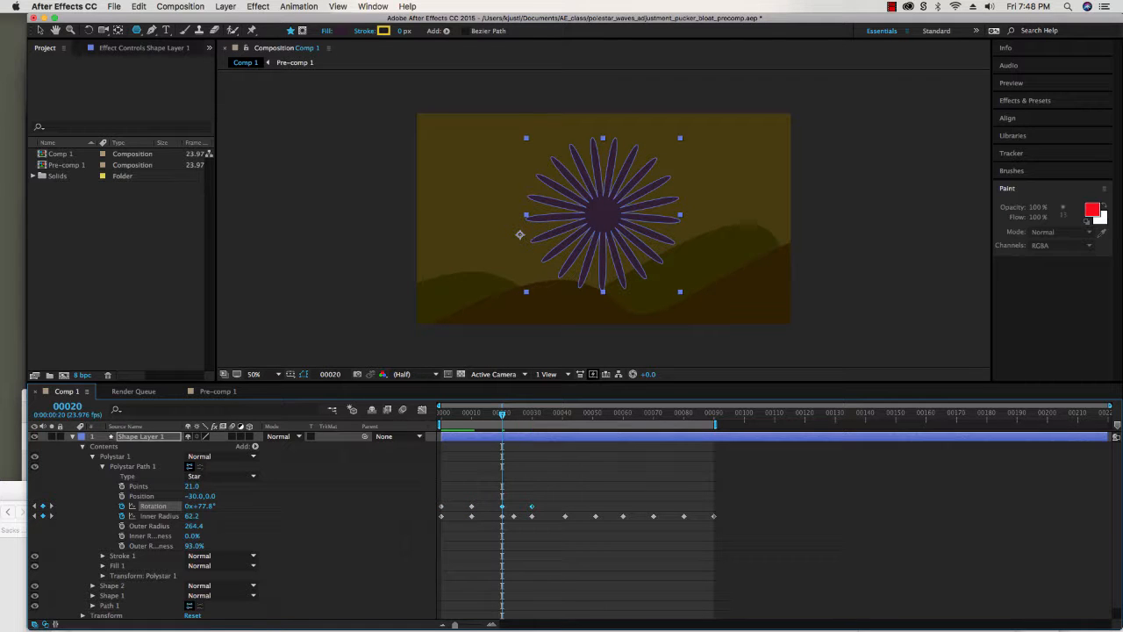
Paste the copied Rotation keyframe pair again at frame 40 and preview from the start
key(space)
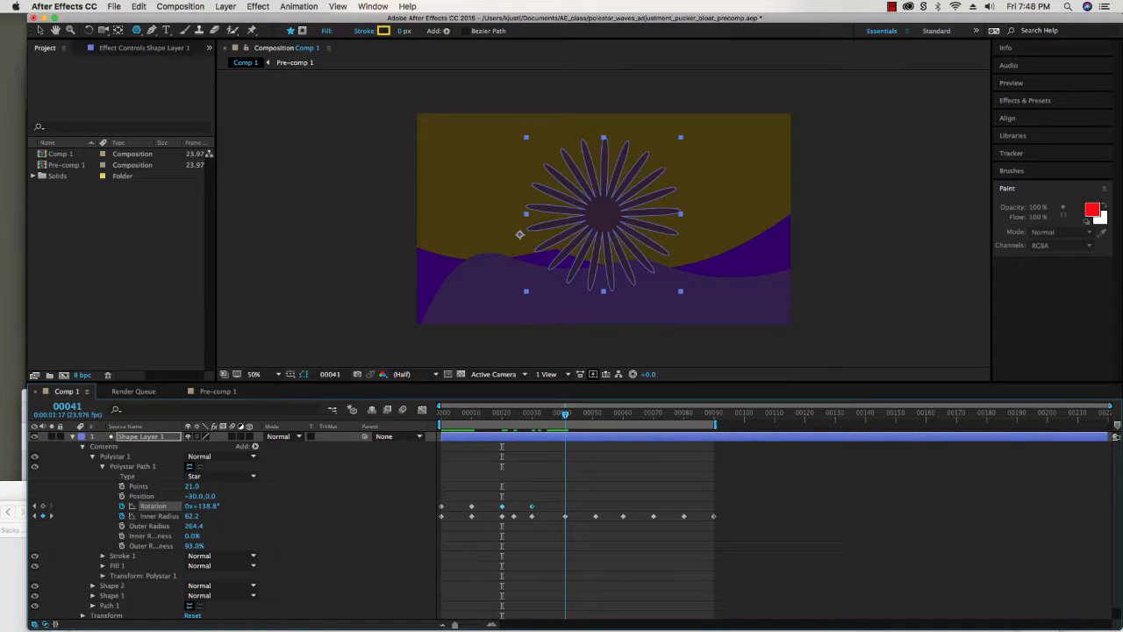
drag(563, 414, 441, 414)
key(space)
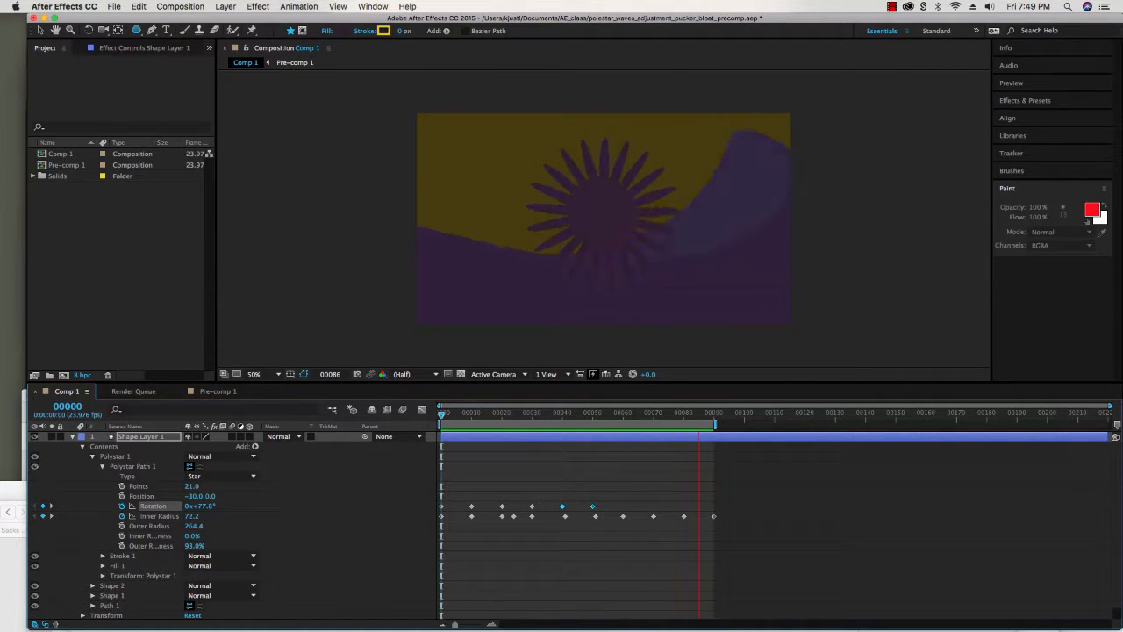
key(space)
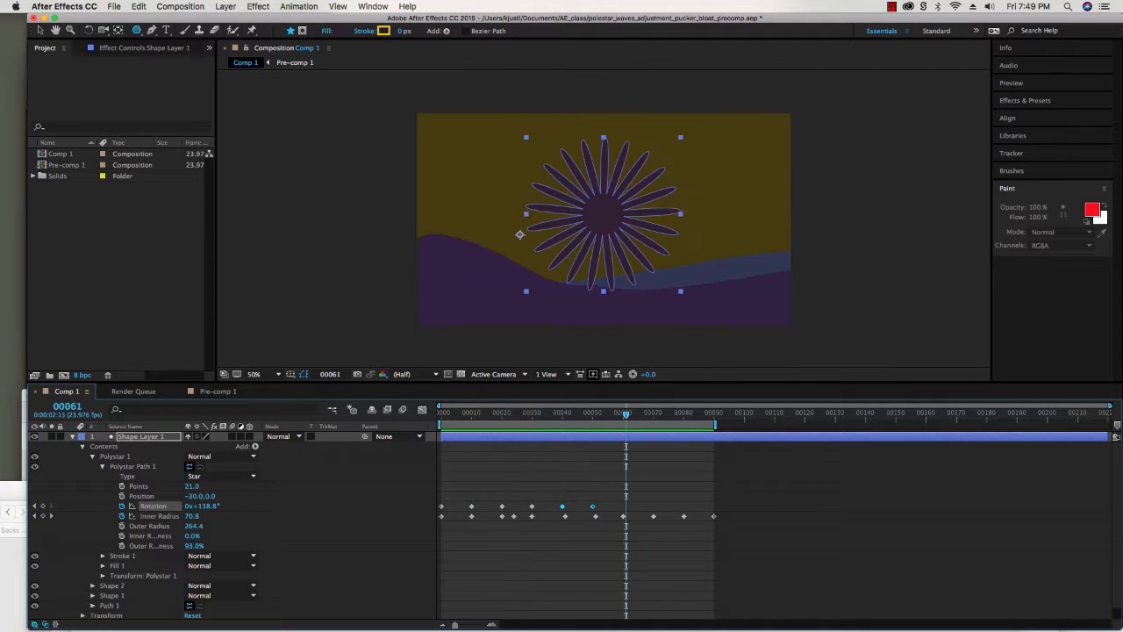
Paste the Rotation keyframe pair at frames 60 and 80 and preview the full rotation loop
key(Page_Up)
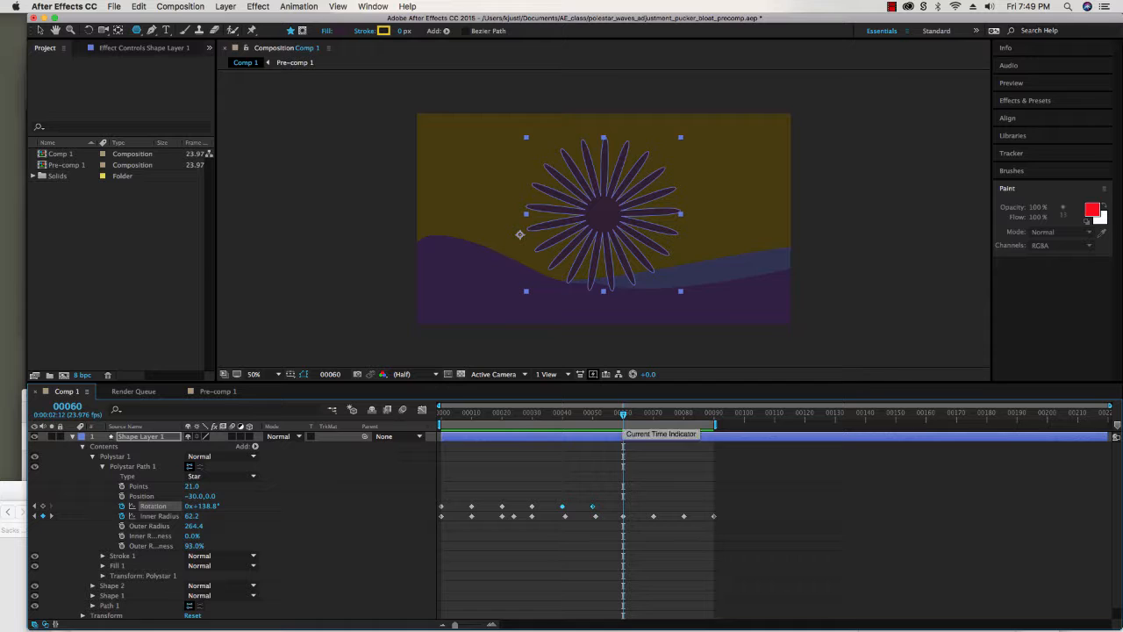
key(super+v)
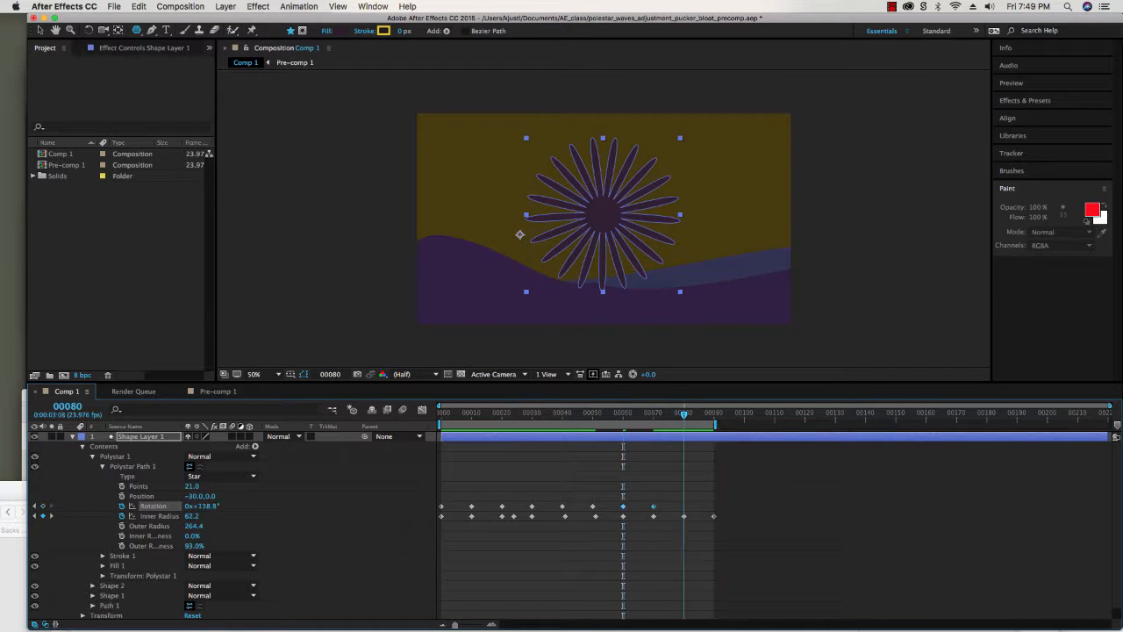
click(684, 413)
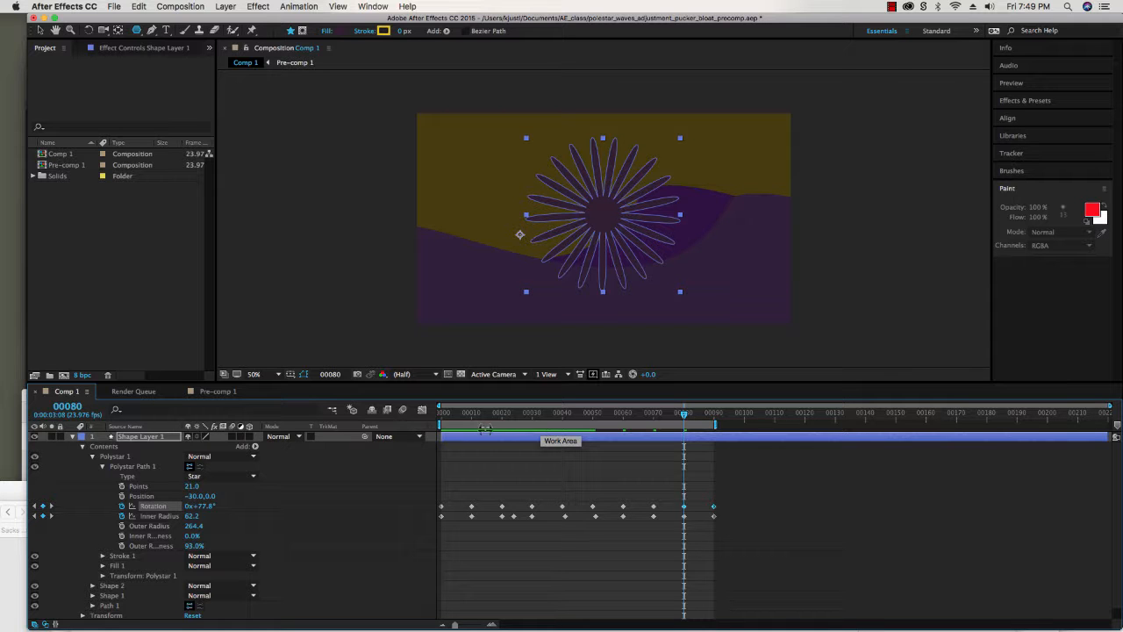
key(space)
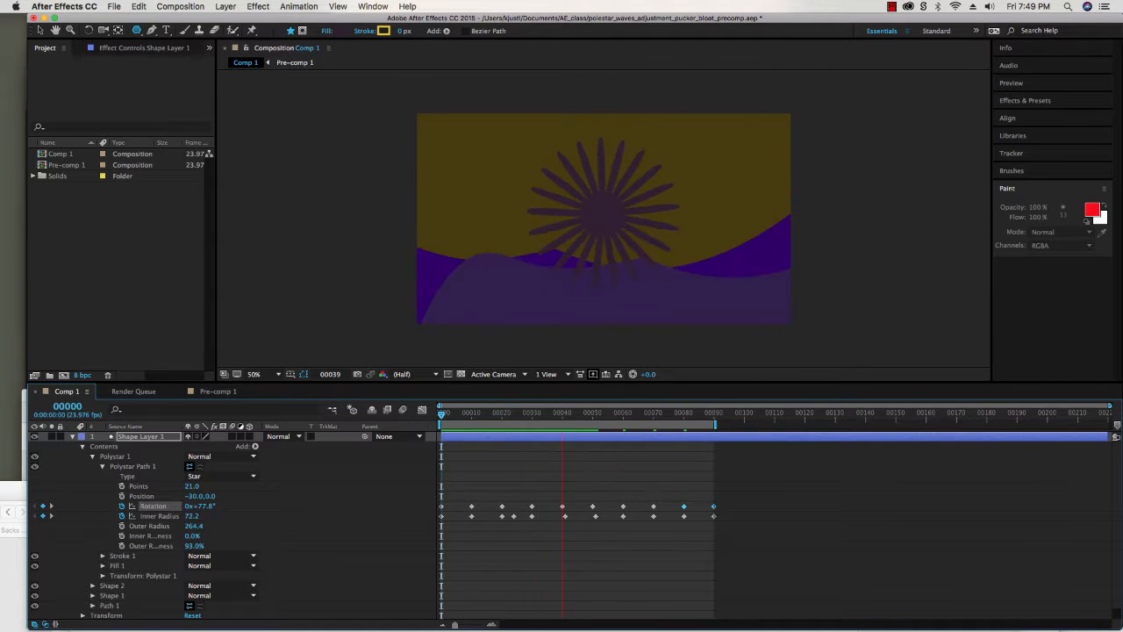
key(space)
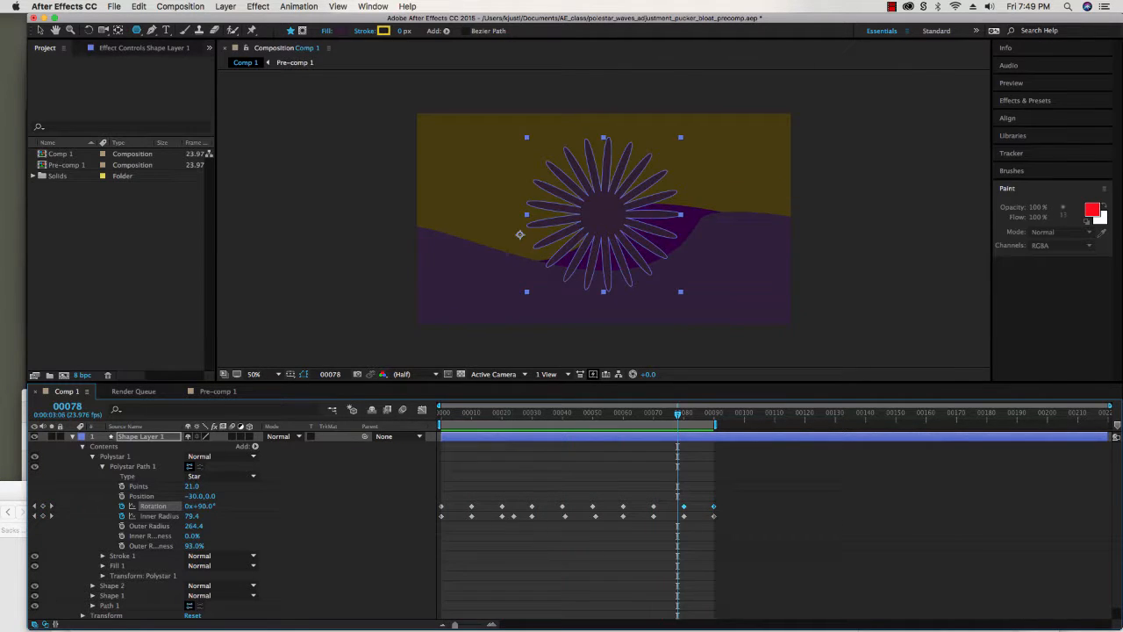
Collapse the contents of Shape Layer 1, check the star's stroke width and preview the animation
click(83, 445)
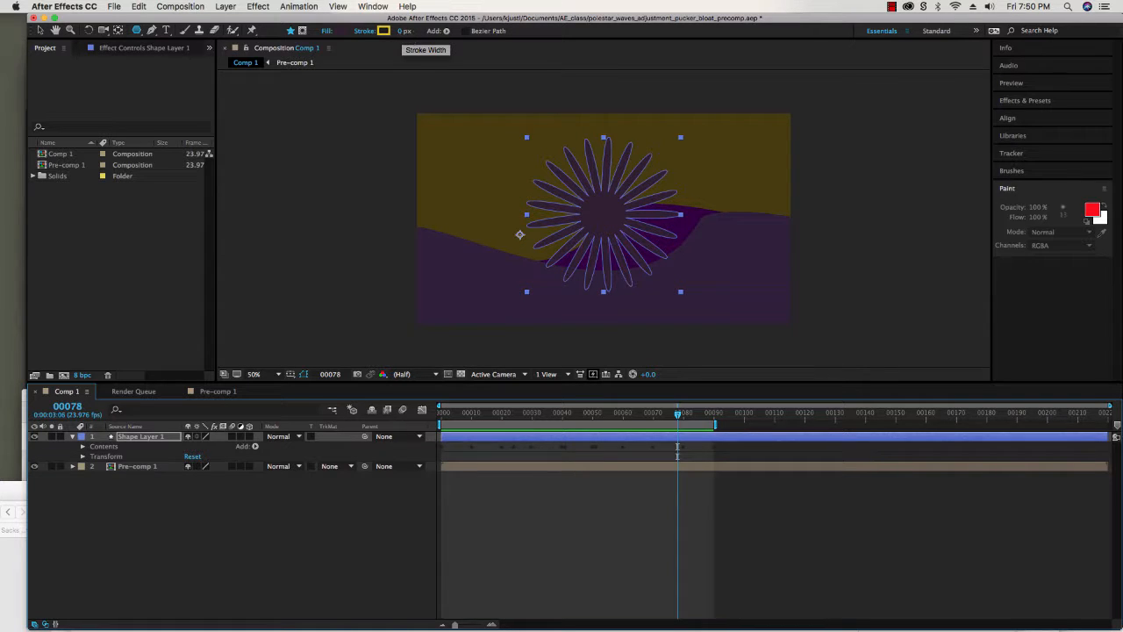
mouse_move(401, 31)
mouse_down()
mouse_move(417, 35)
mouse_move(396, 38)
mouse_up()
key(space)
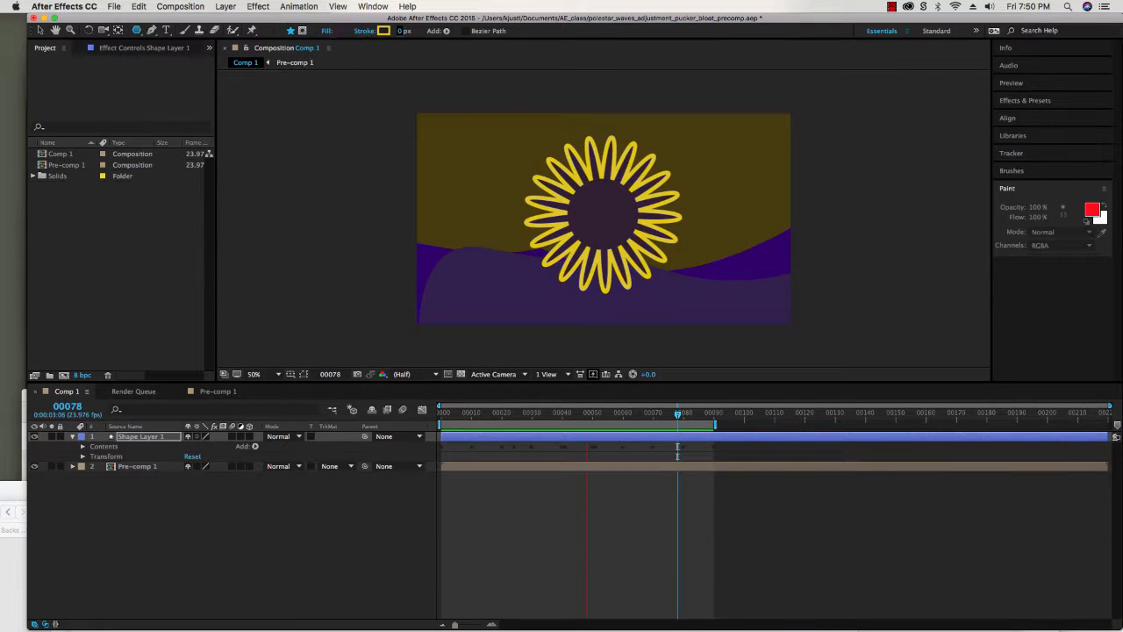
key(space)
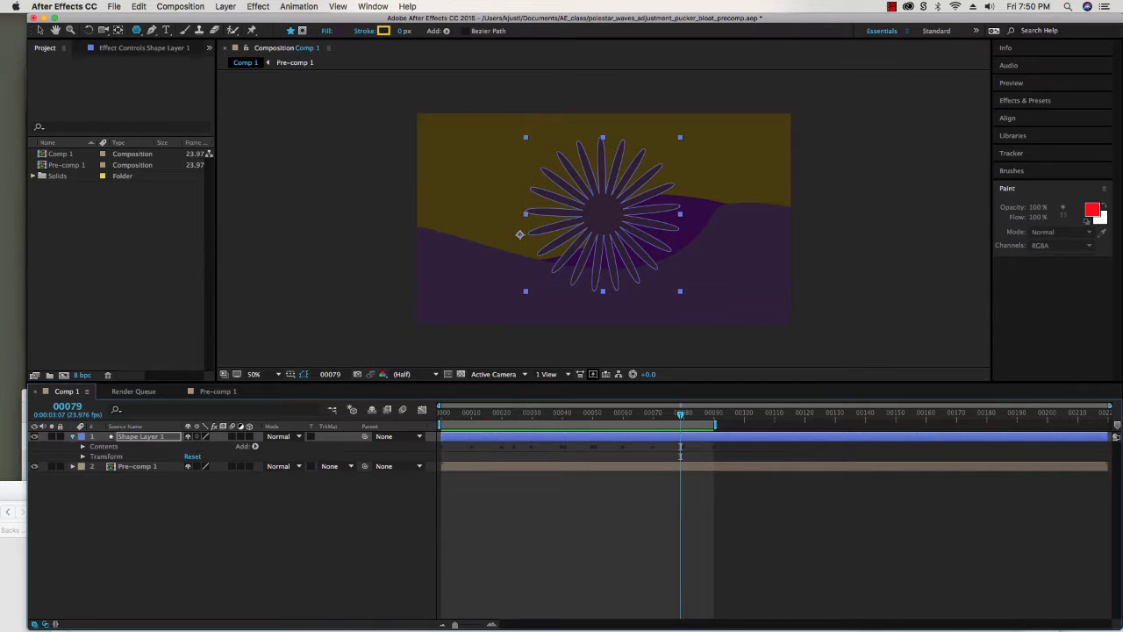
Collapse Shape Layer 1 and open the Pre-comp 1 composition
key(u)
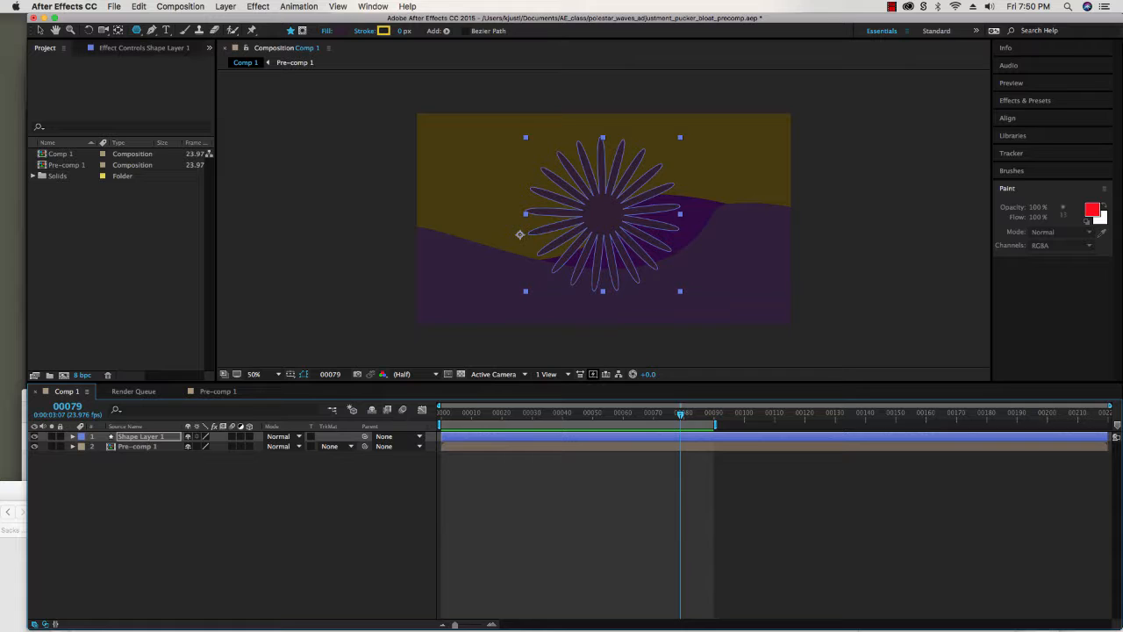
click(60, 153)
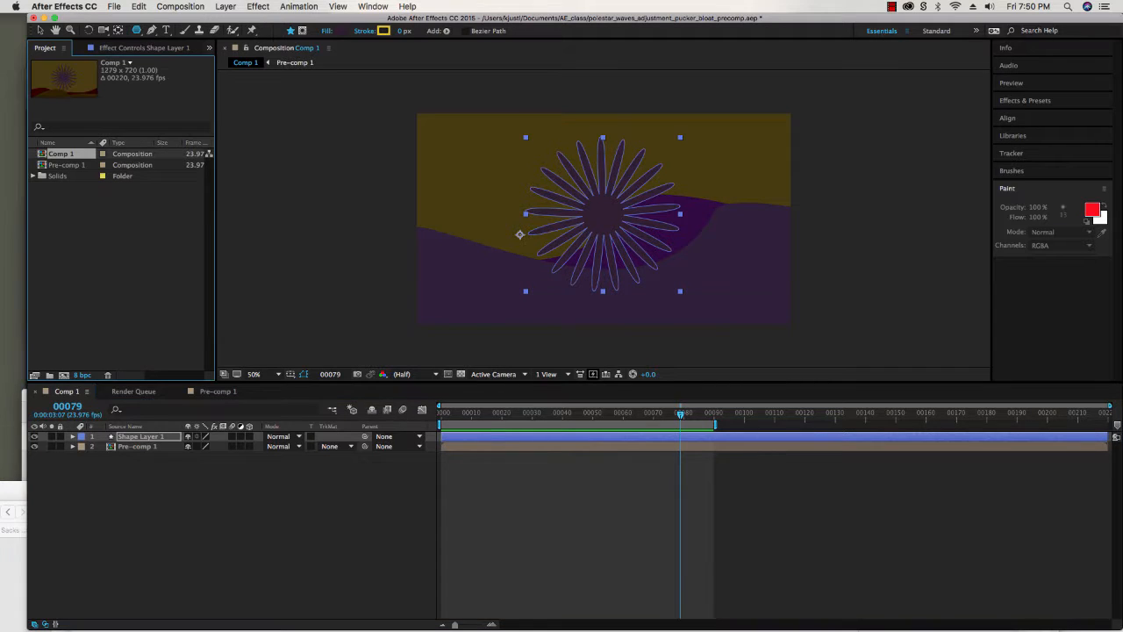
click(570, 436)
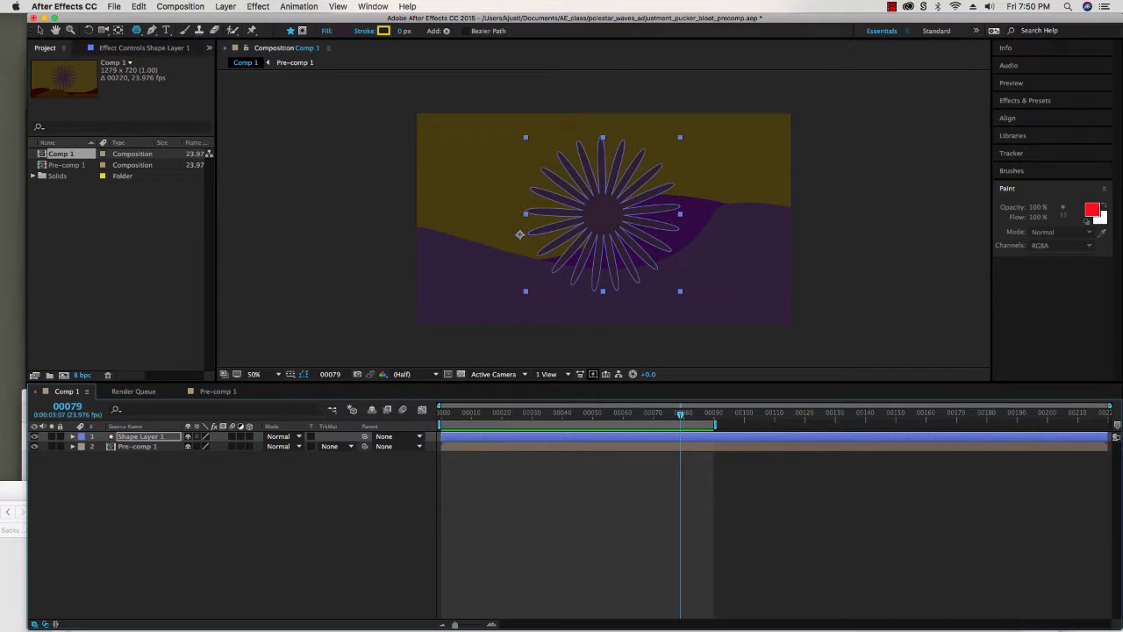
double_click(65, 165)
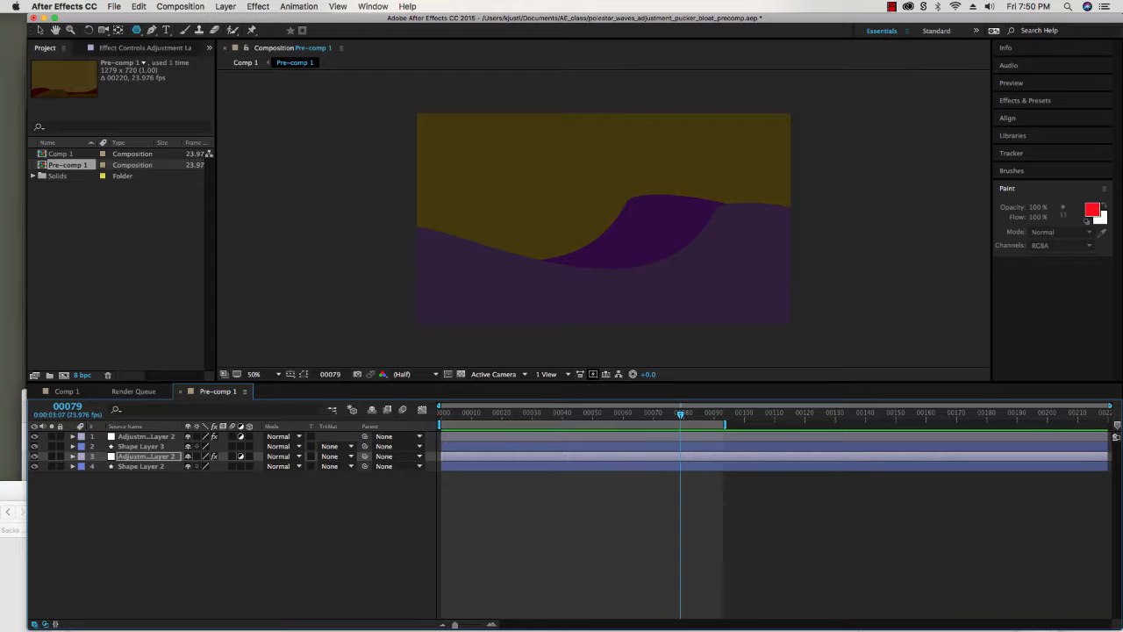
Hide the adjustment layer between Shape Layer 3 and Shape Layer 2 and preview the waves from the first frame
key(Home)
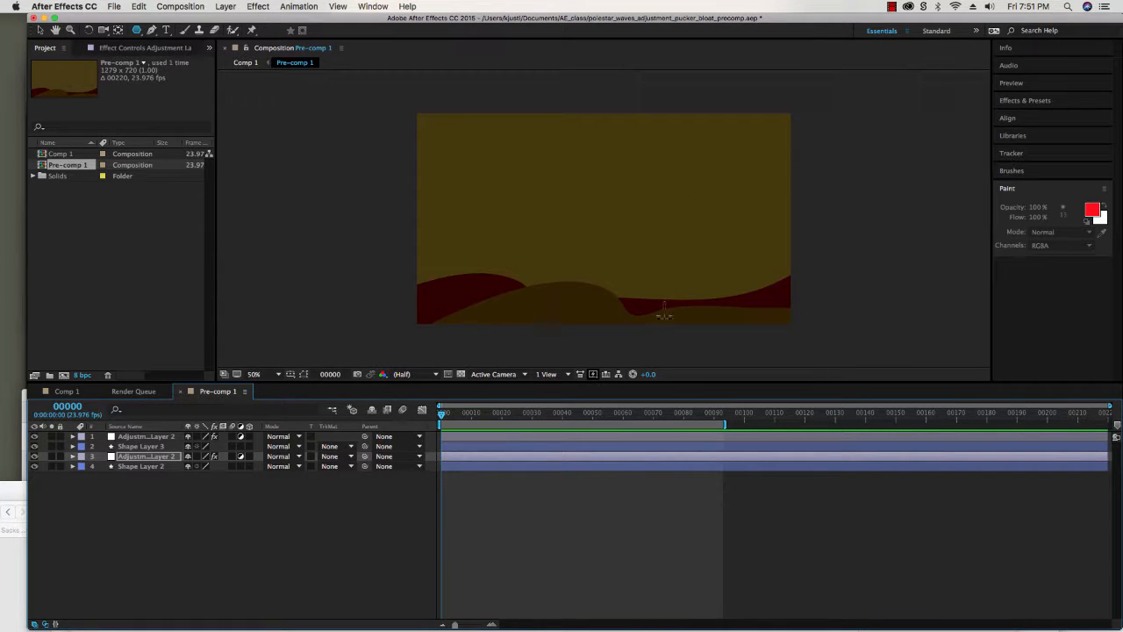
click(35, 456)
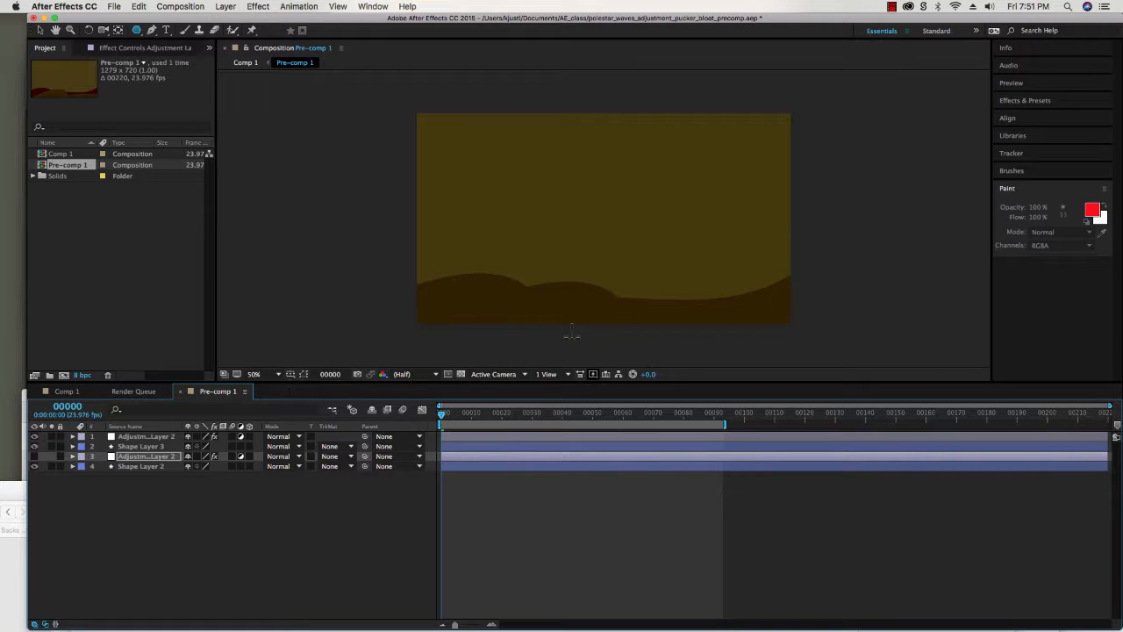
key(space)
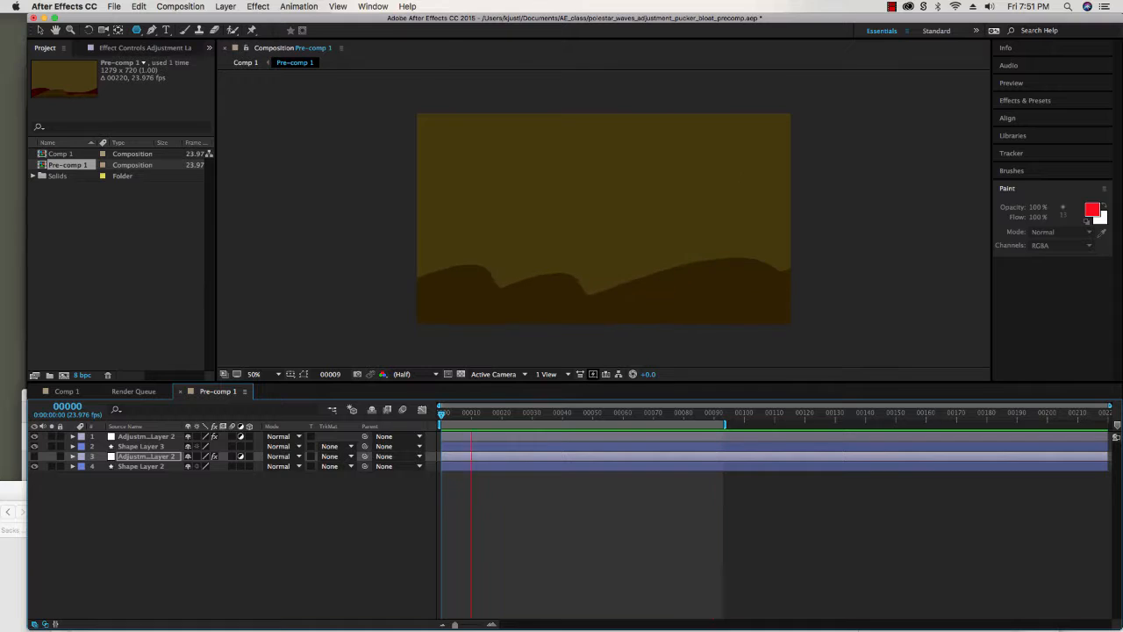
Check the Color Balance keyframes on the hidden adjustment layer, collapse it and reveal Shape Layer 2's Path 1 keyframes
key(u)
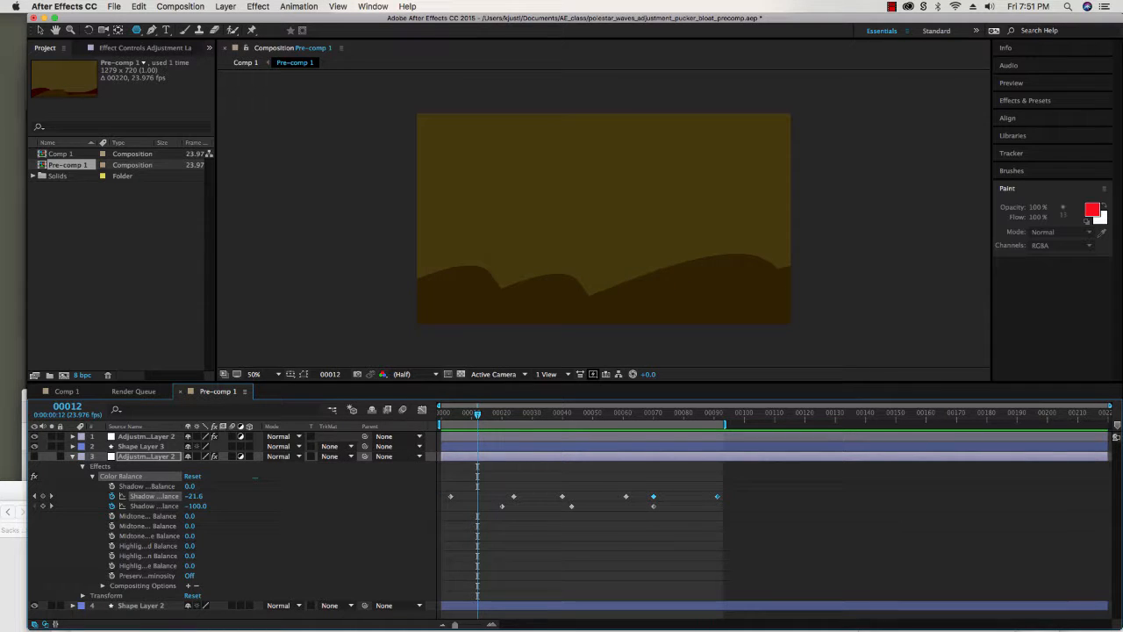
key(u)
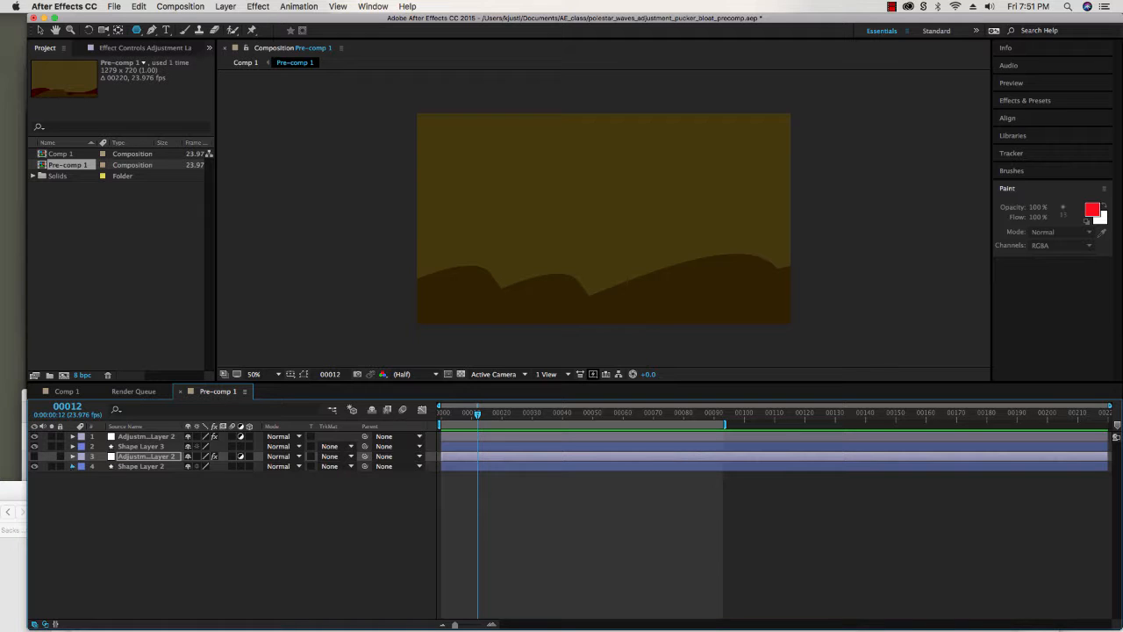
click(72, 466)
click(103, 496)
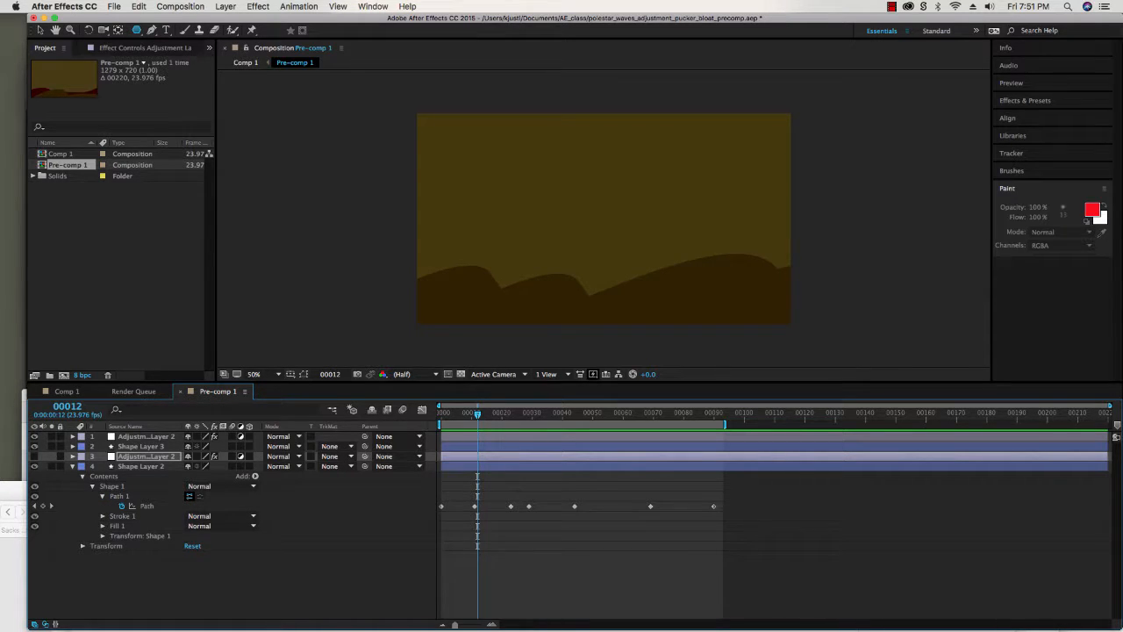
Try to reshape Shape Layer 2's wave path at frame 23 with the Convert Vertex tool
drag(477, 413, 511, 414)
key(g)
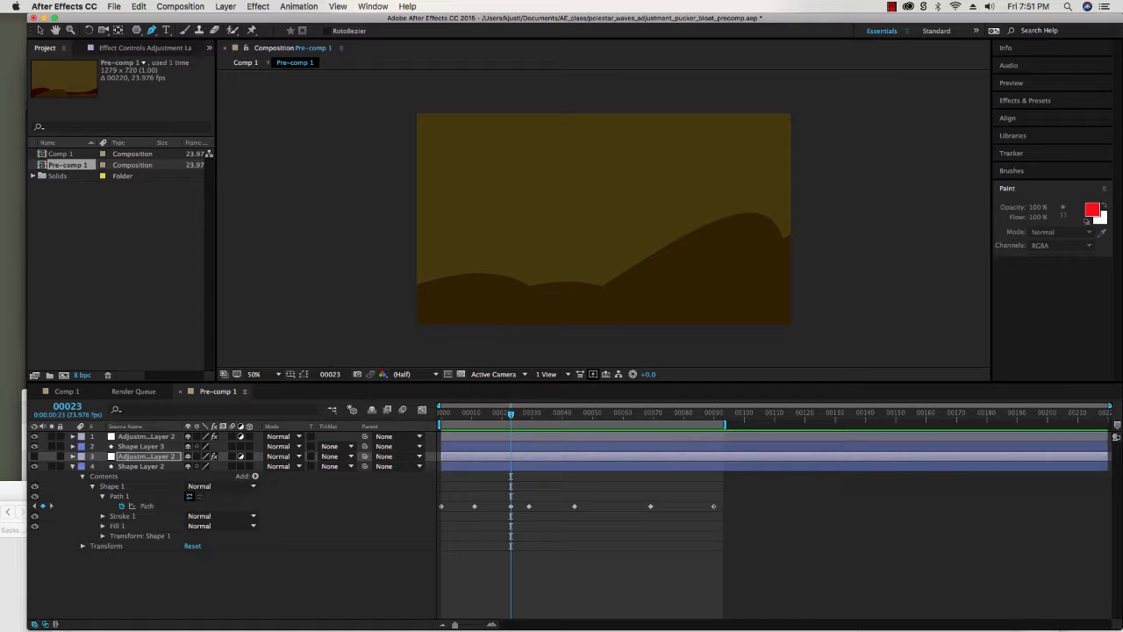
drag(151, 29, 204, 68)
click(602, 285)
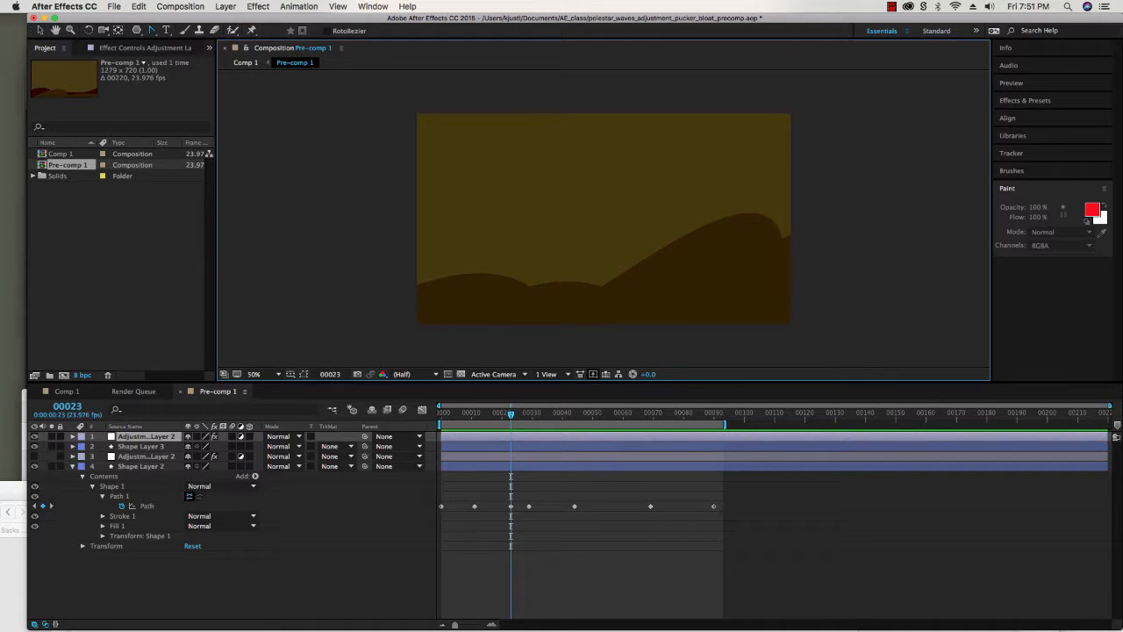
click(140, 466)
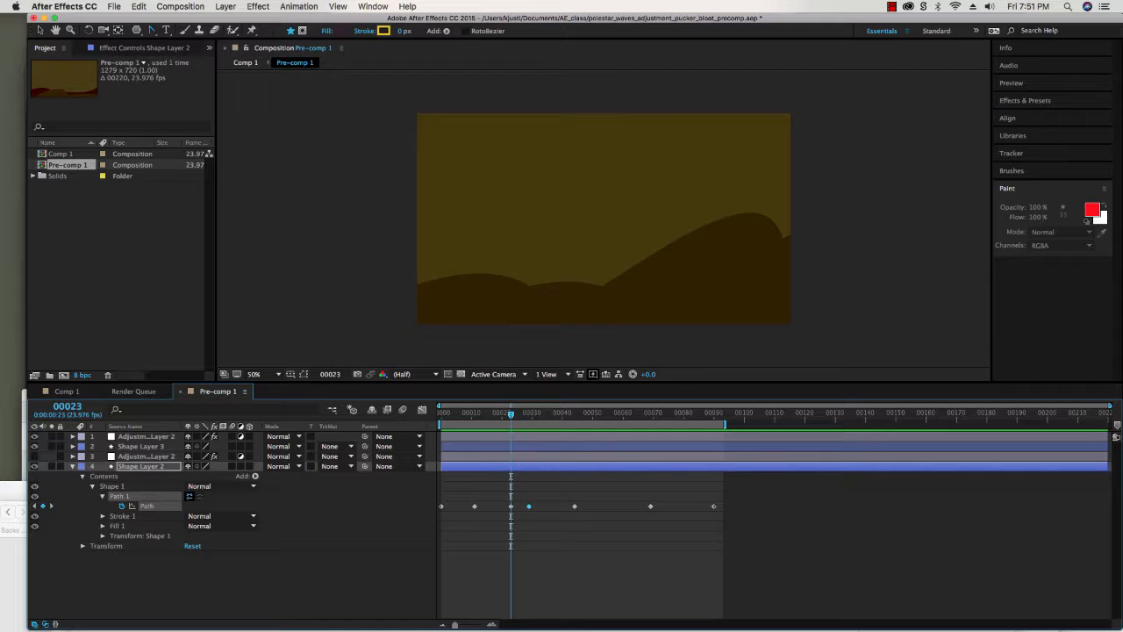
click(522, 293)
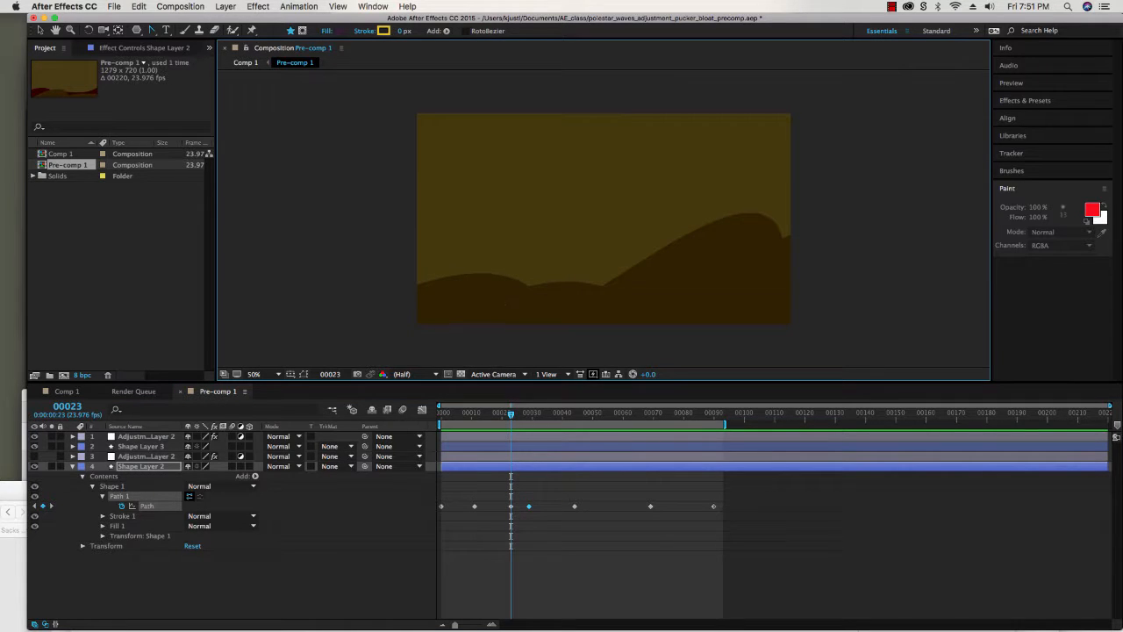
click(189, 496)
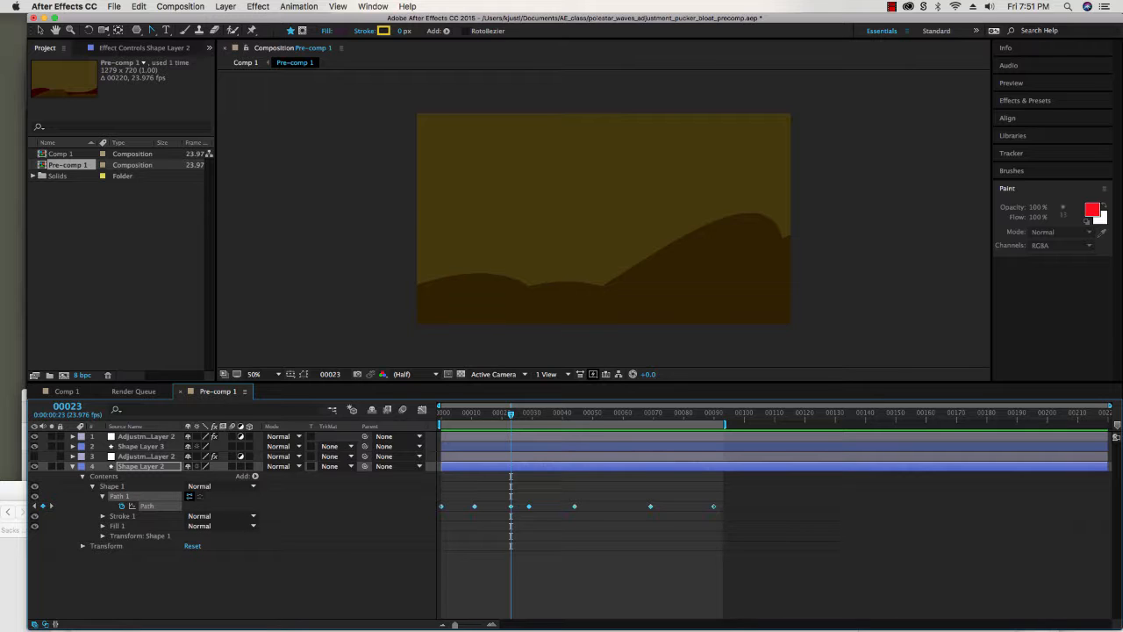
mouse_move(579, 303)
mouse_down()
mouse_move(559, 306)
mouse_move(559, 235)
mouse_move(565, 314)
mouse_up()
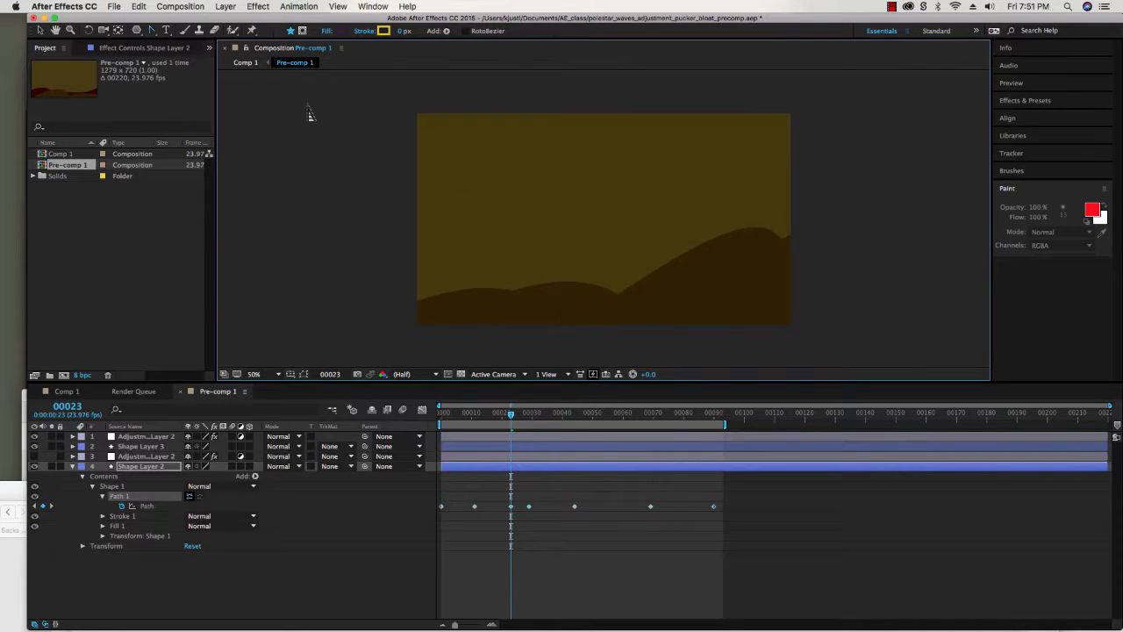
Expose Shape Layer 2's path points and pull curve handles from the low point between its hills with Convert Vertex at frame 23
click(151, 30)
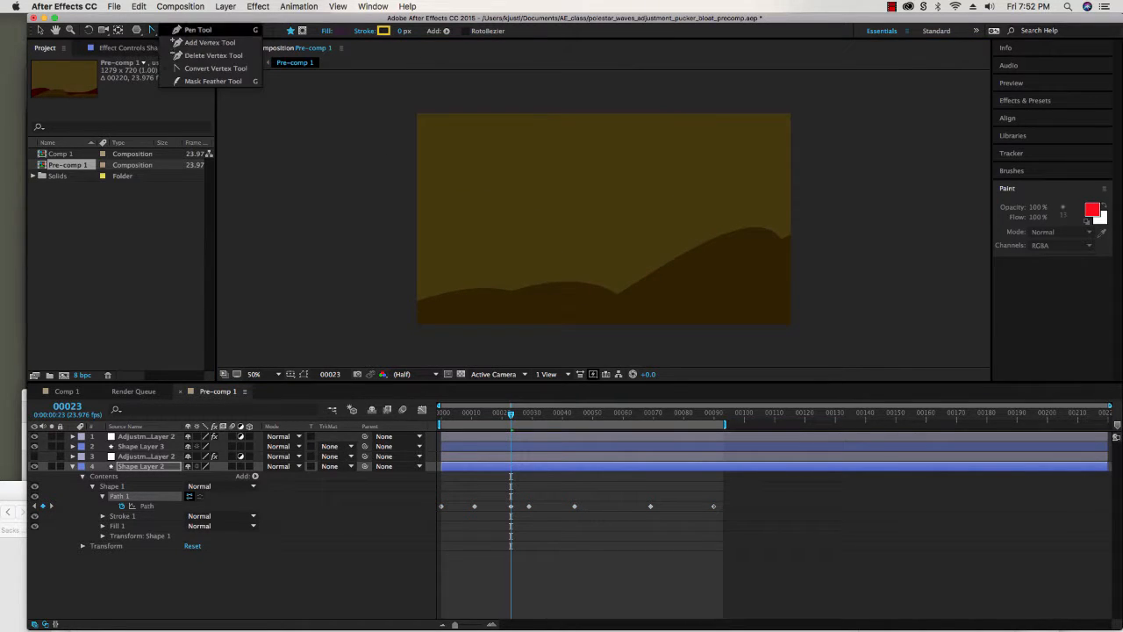
click(197, 30)
key(v)
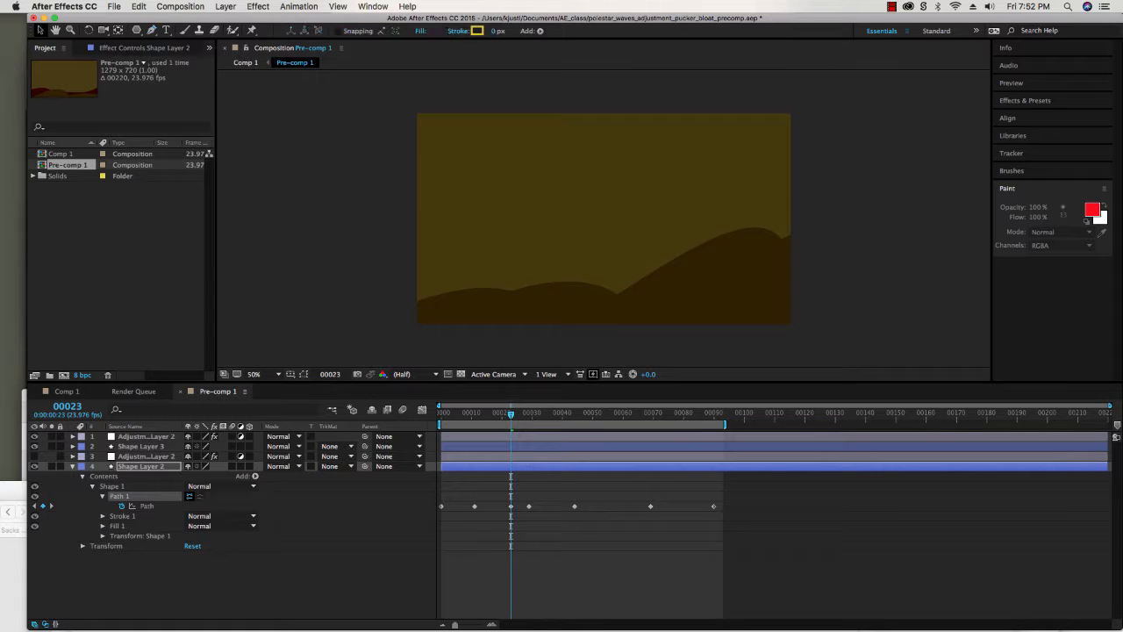
click(520, 316)
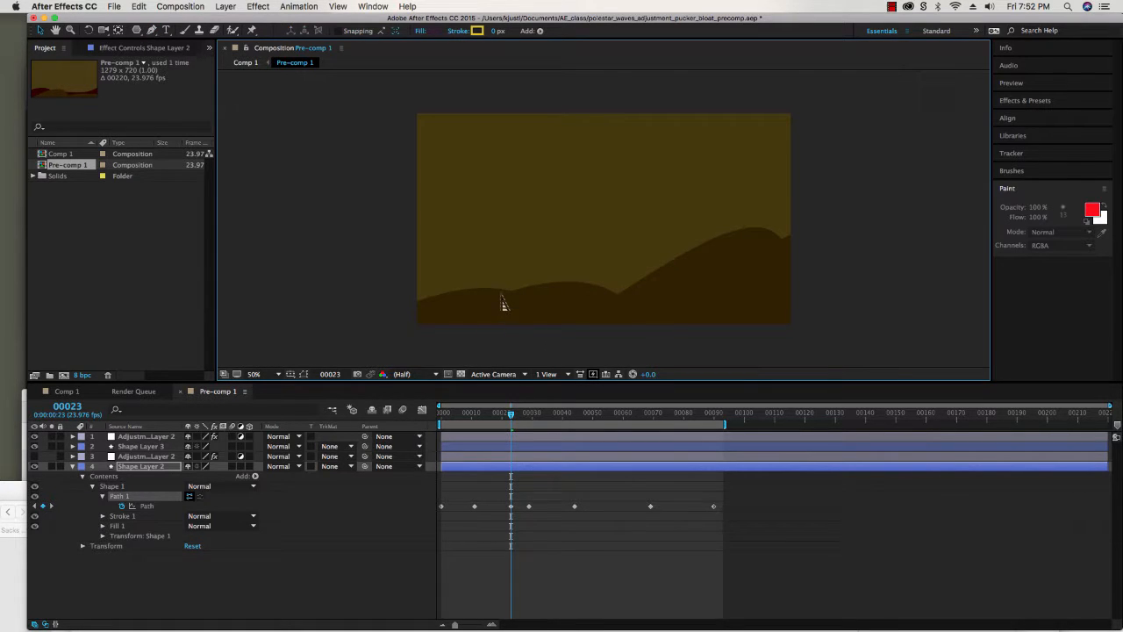
key(g)
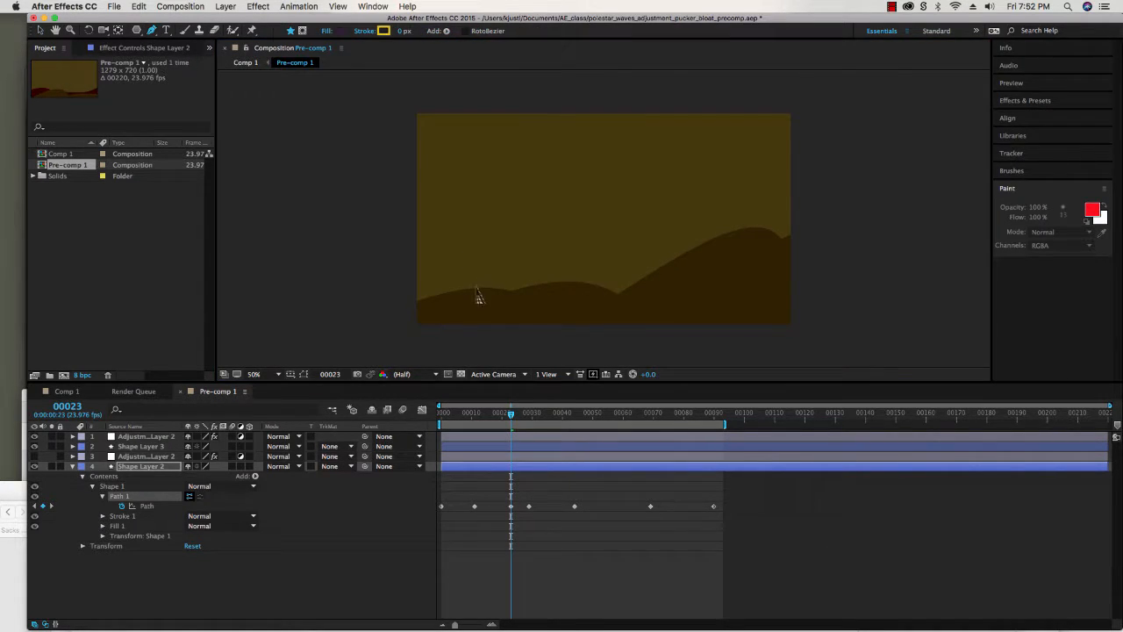
click(474, 289)
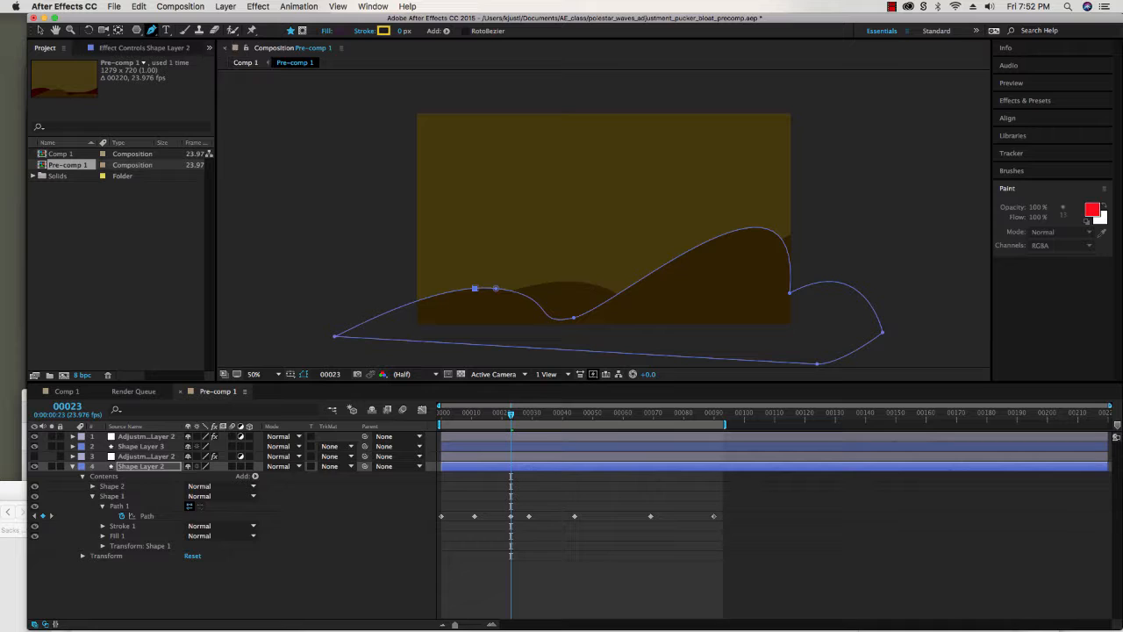
drag(152, 30, 209, 68)
drag(573, 320, 652, 238)
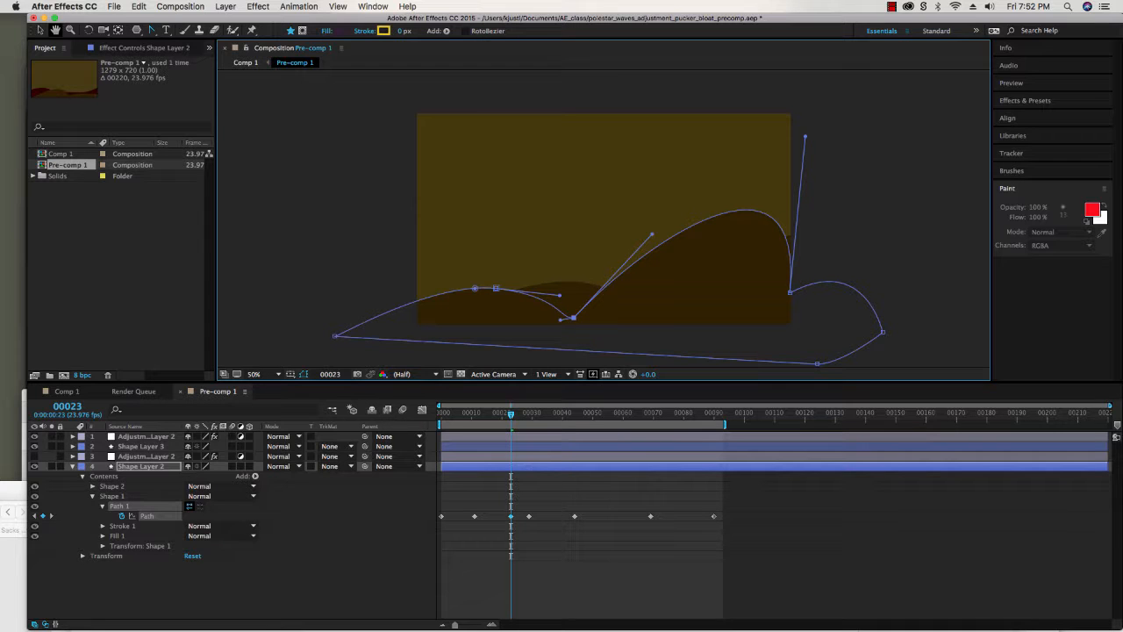
Raise the wave's low vertex high into the frame to form one large hump at frame 23 and preview the motion
click(40, 30)
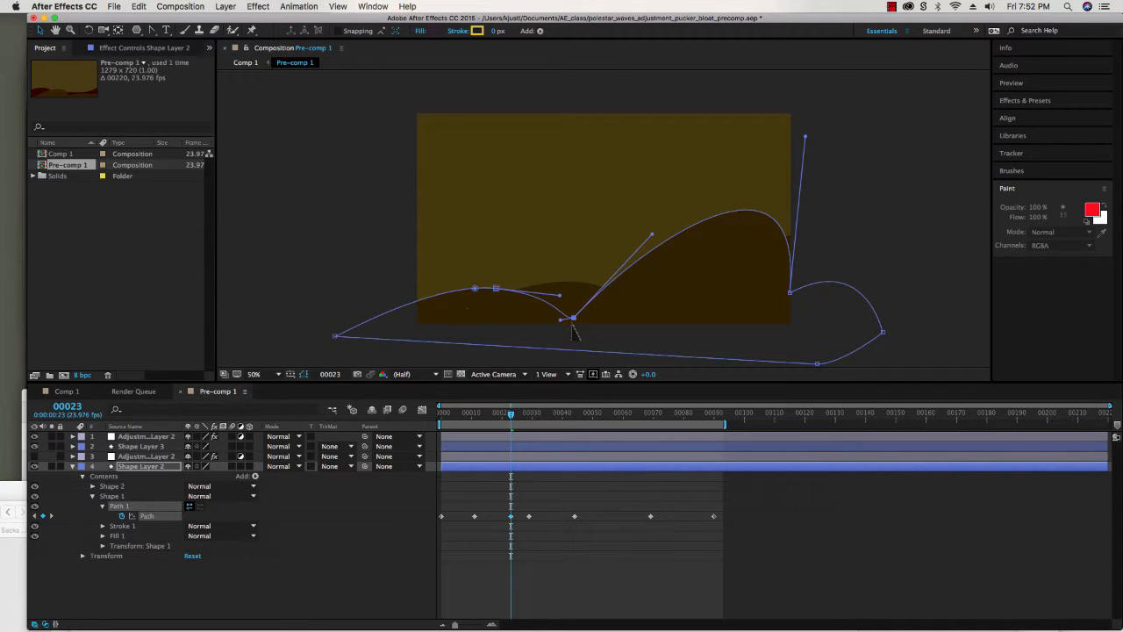
drag(574, 321, 589, 197)
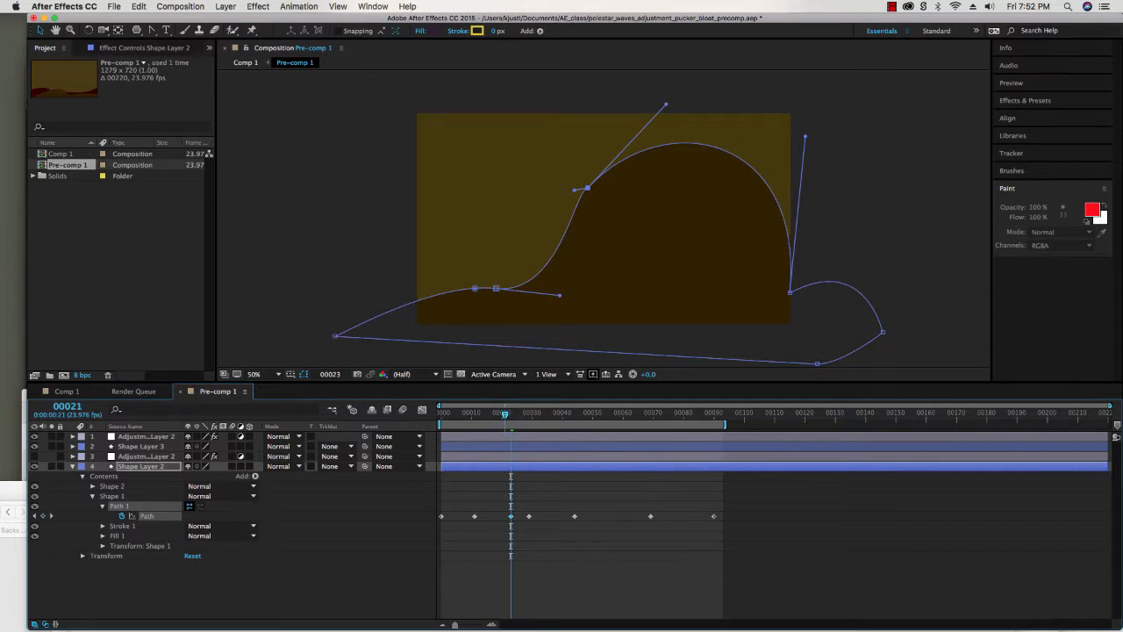
key(space)
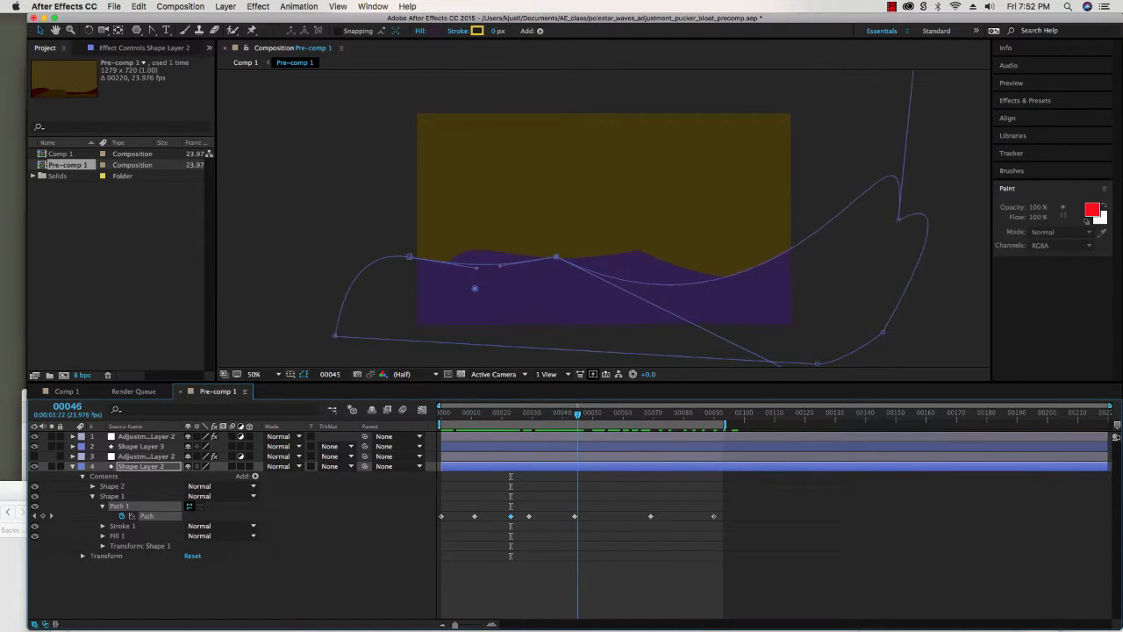
drag(750, 413, 580, 413)
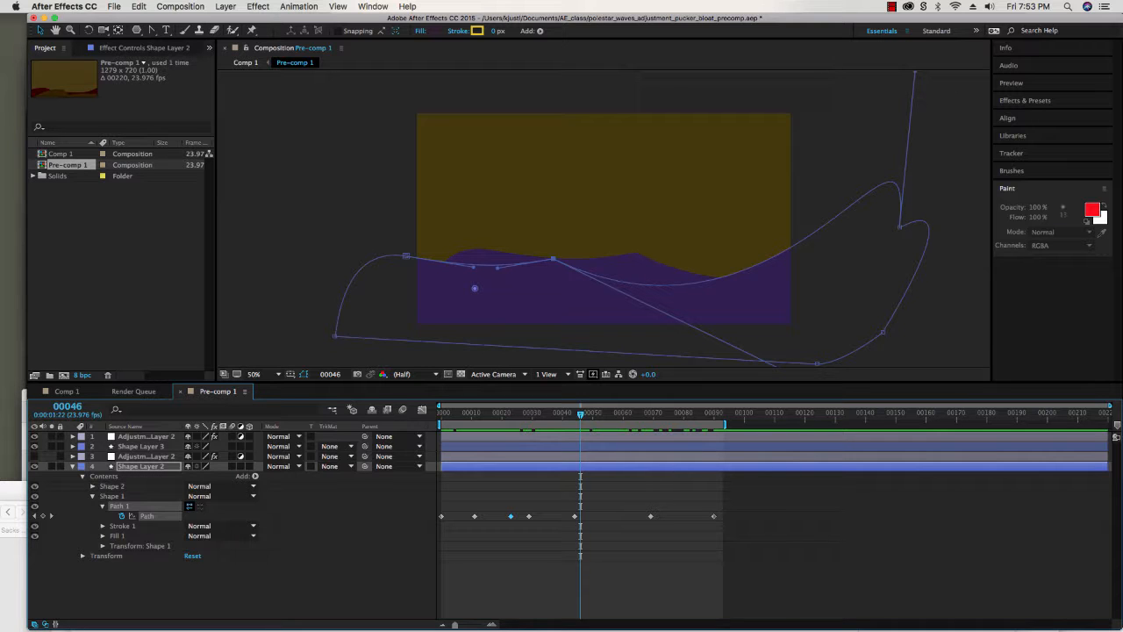
Deselect the wave path and preview the pre-composition from the first frame
drag(580, 414, 440, 414)
click(309, 295)
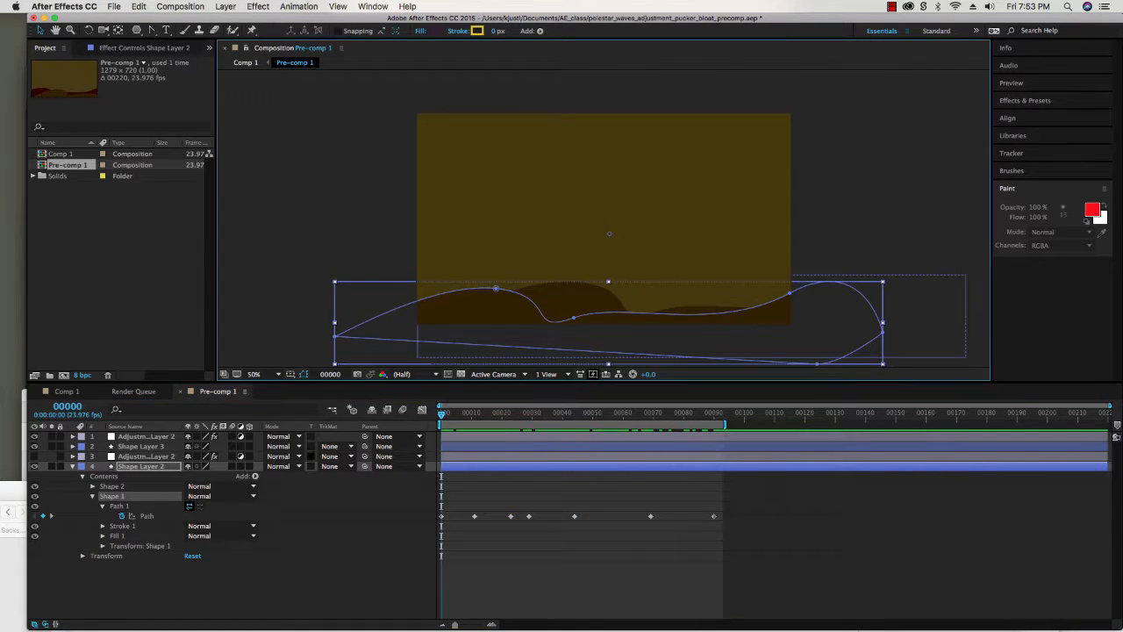
click(119, 245)
click(309, 219)
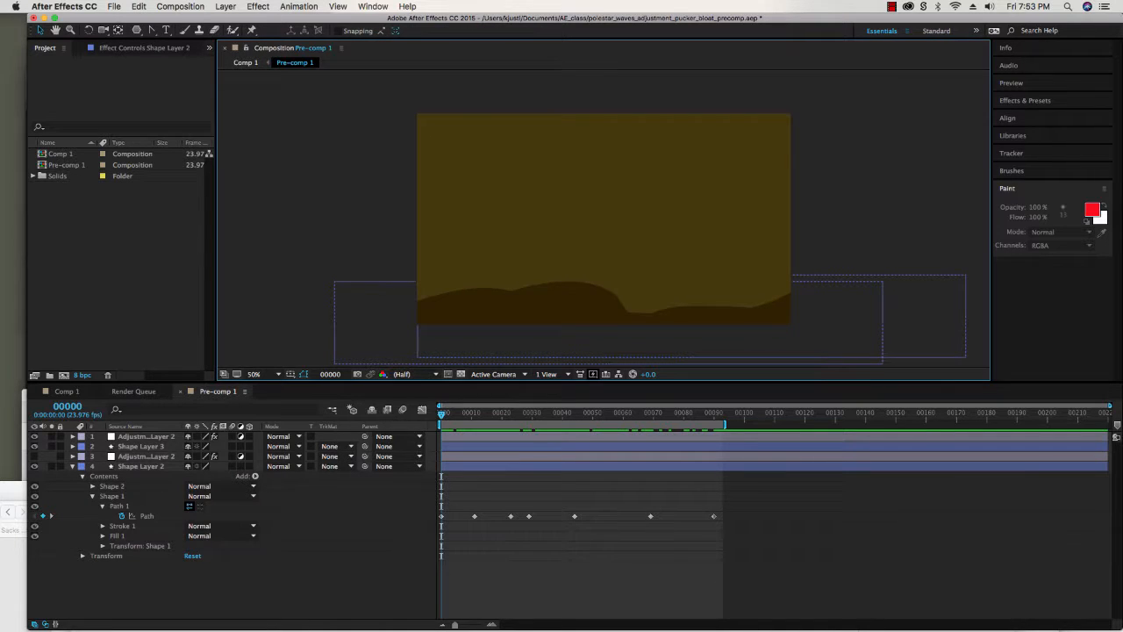
key(space)
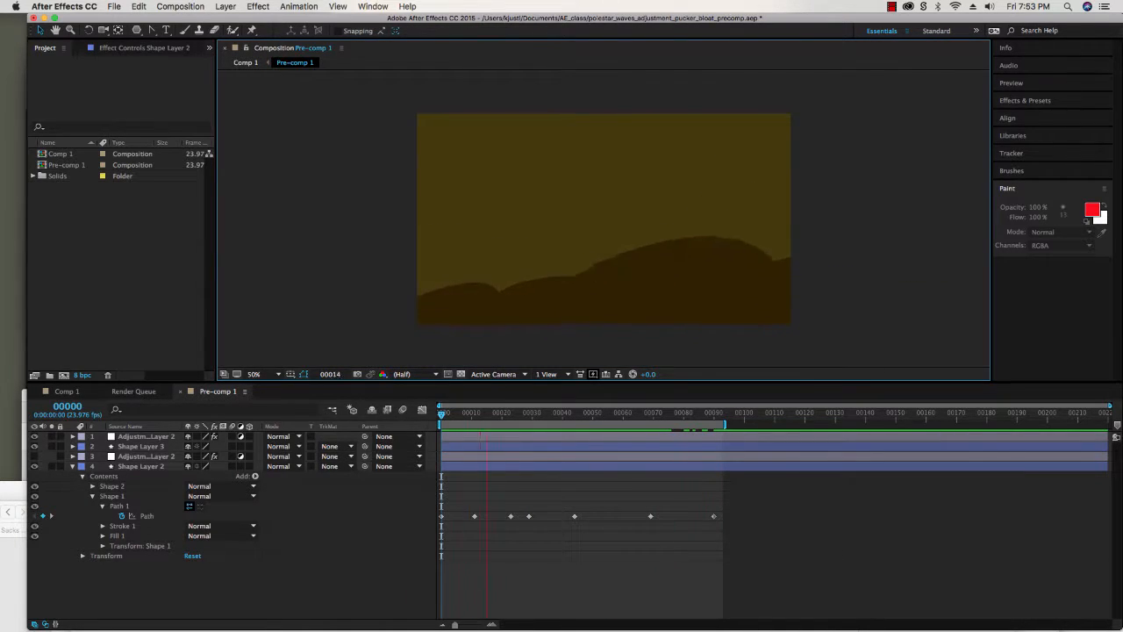
key(space)
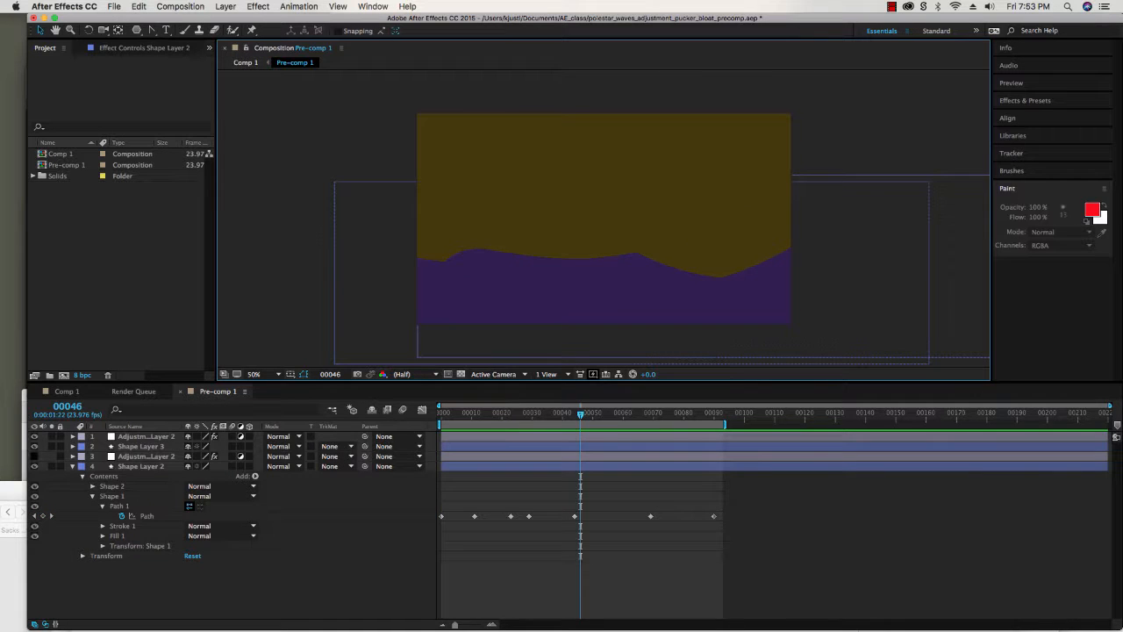
Show the adjustment layer above Shape Layer 2 again, preview the waves and return to Comp 1
key(space)
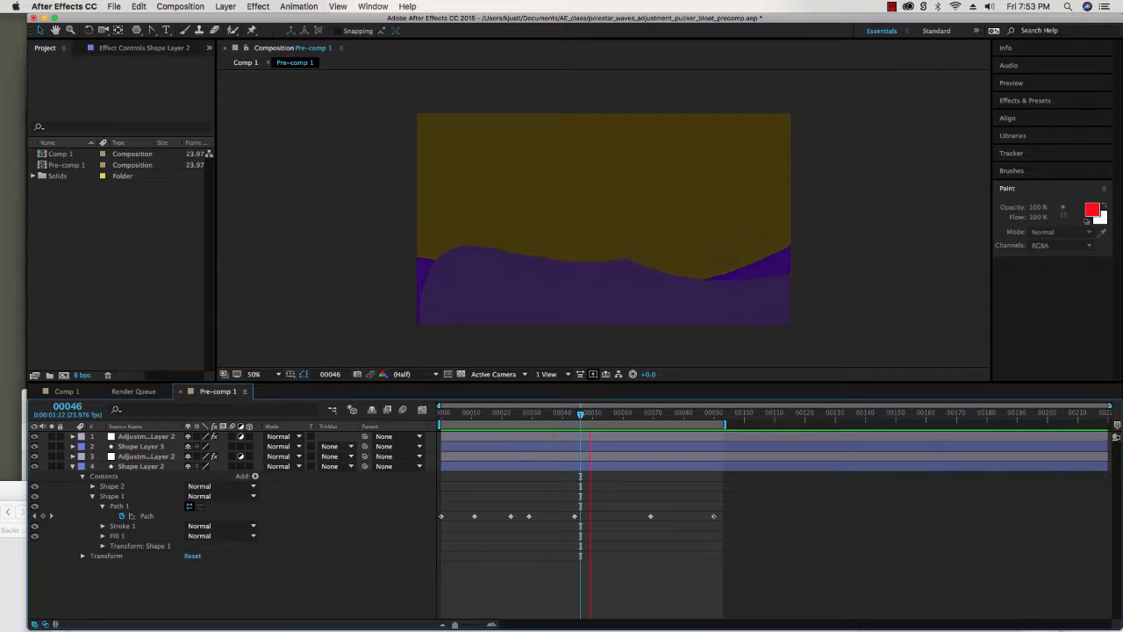
key(space)
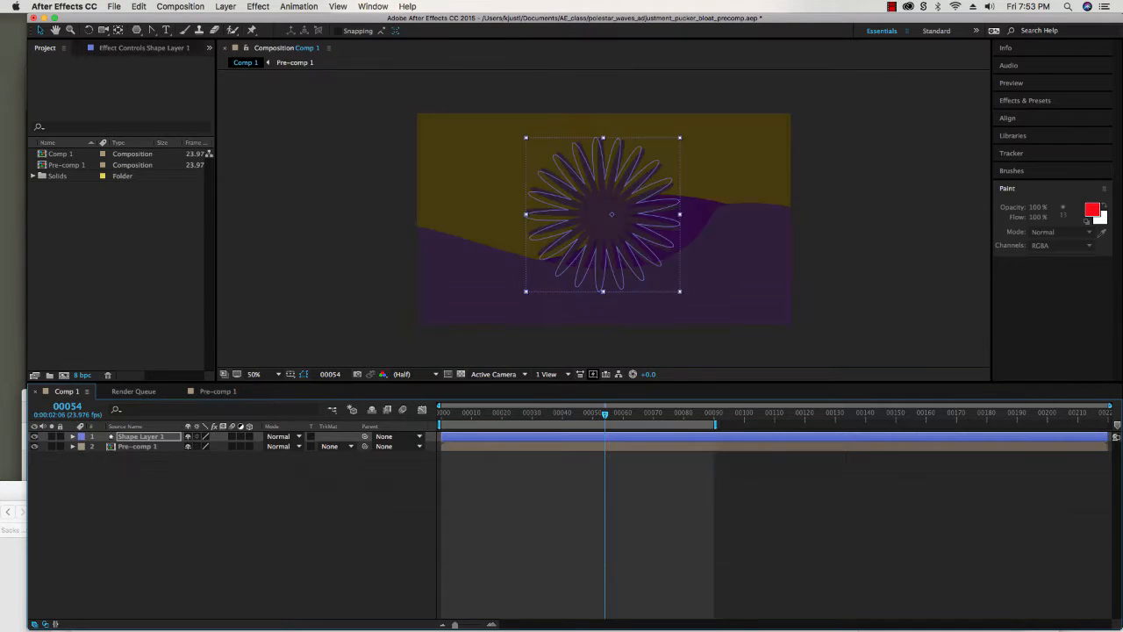
Preview the star animating over the waves in Comp 1
key(space)
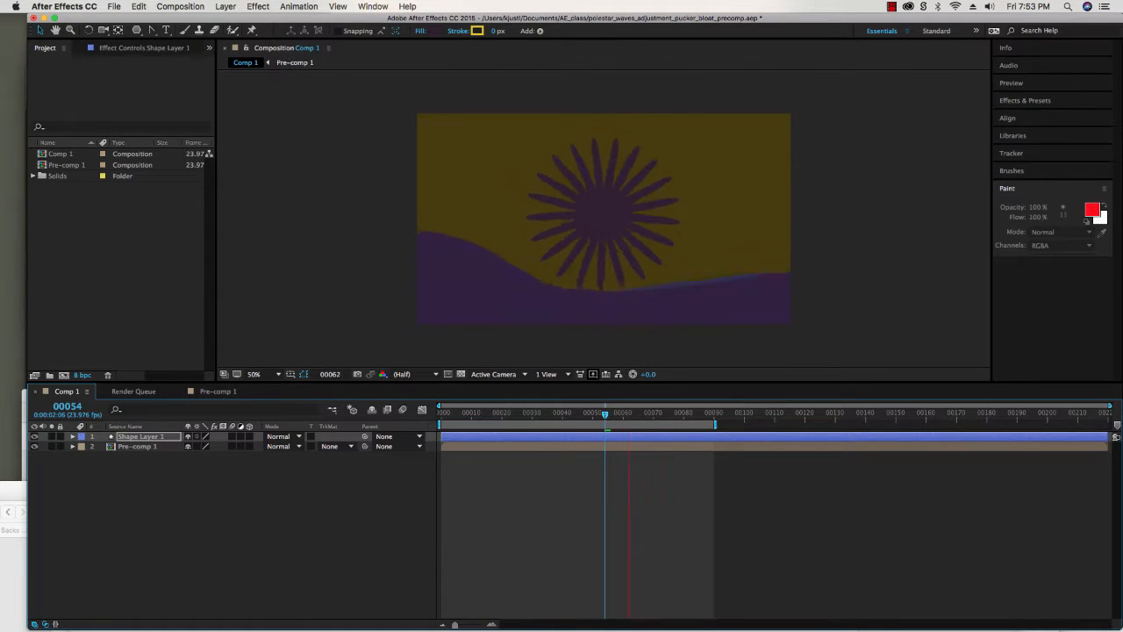
key(space)
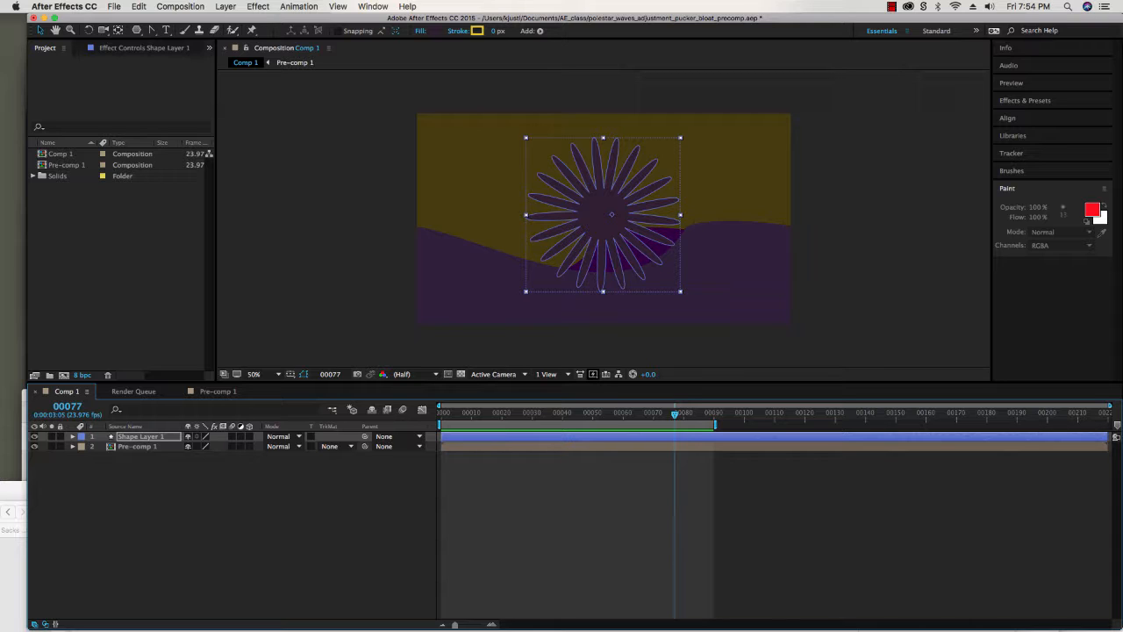
key(space)
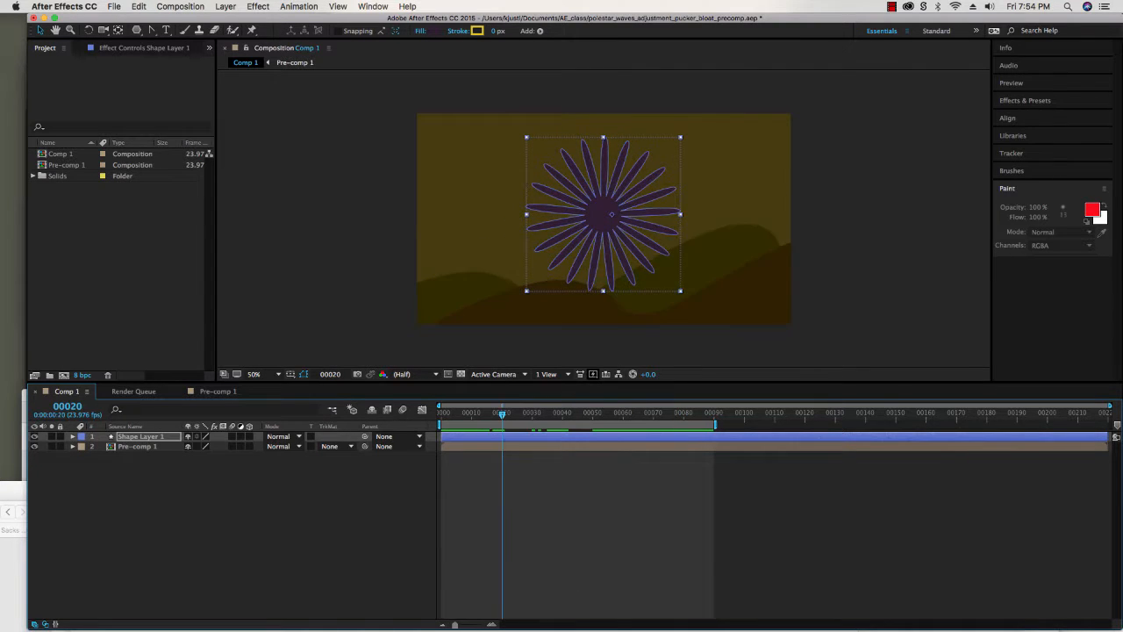
Deselect Shape Layer 1 and preview Comp 1 from the first frame, replaying it with Comp 1 selected in the project
key(F2)
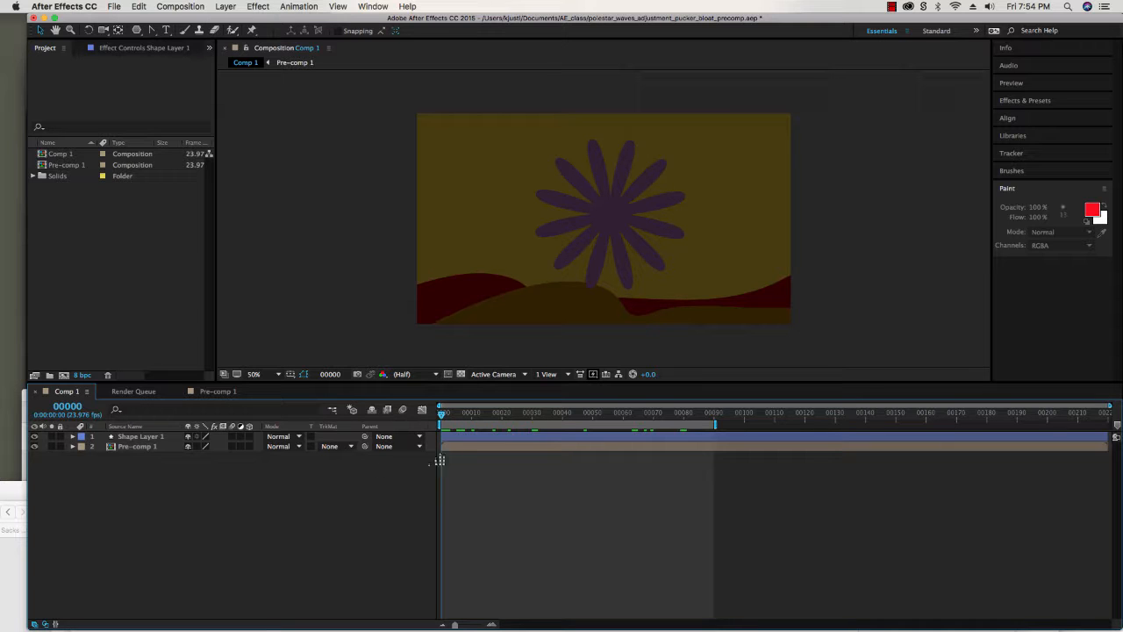
key(space)
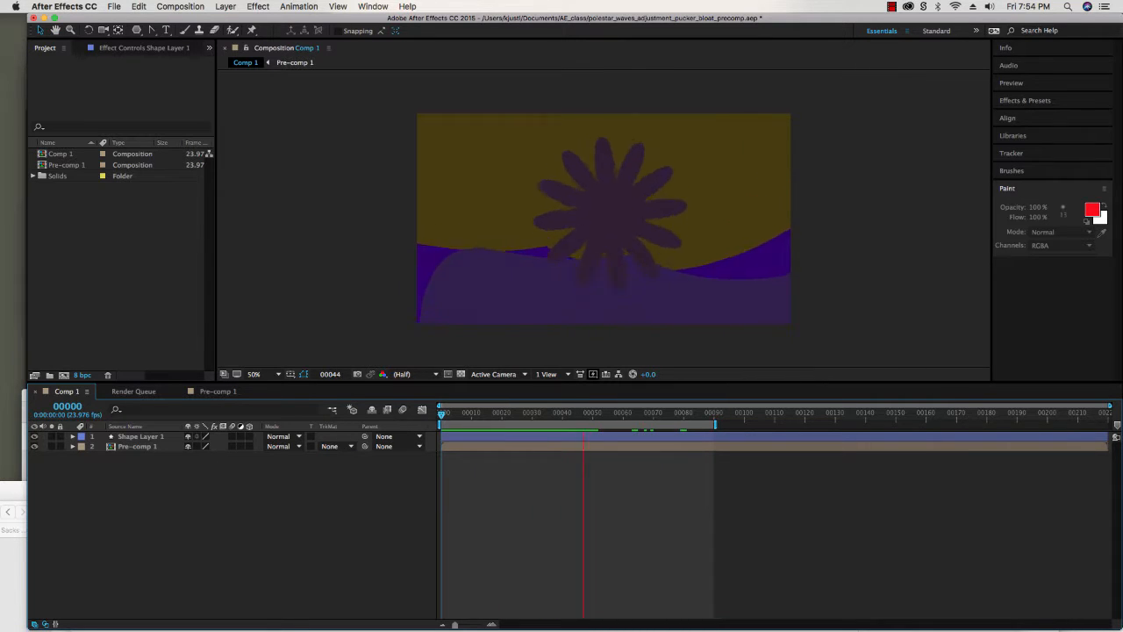
key(space)
click(60, 154)
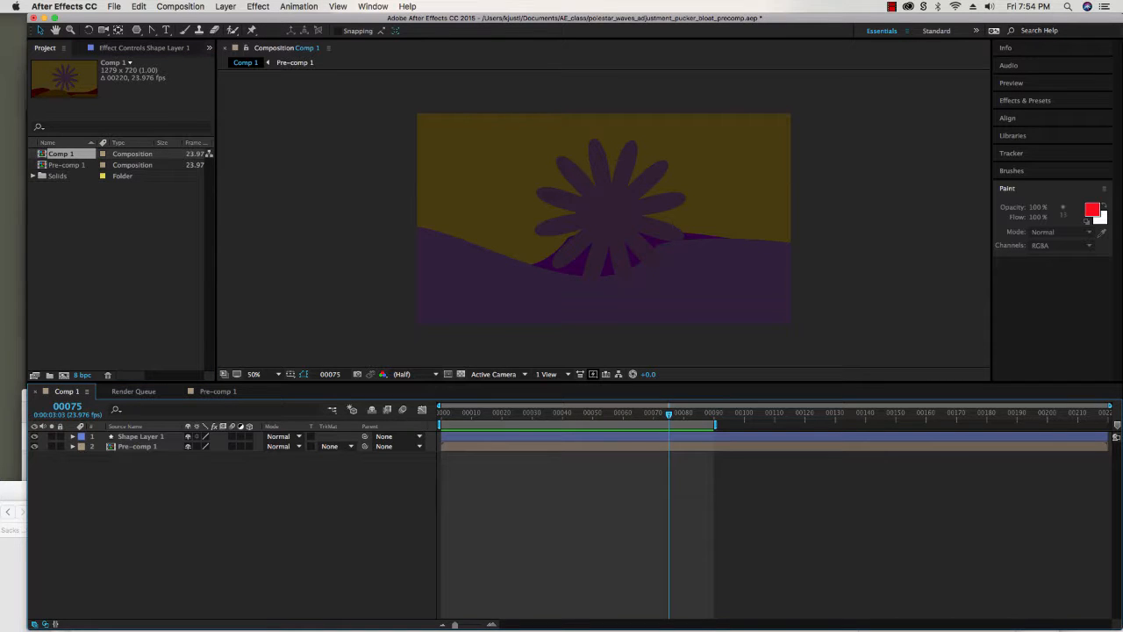
key(space)
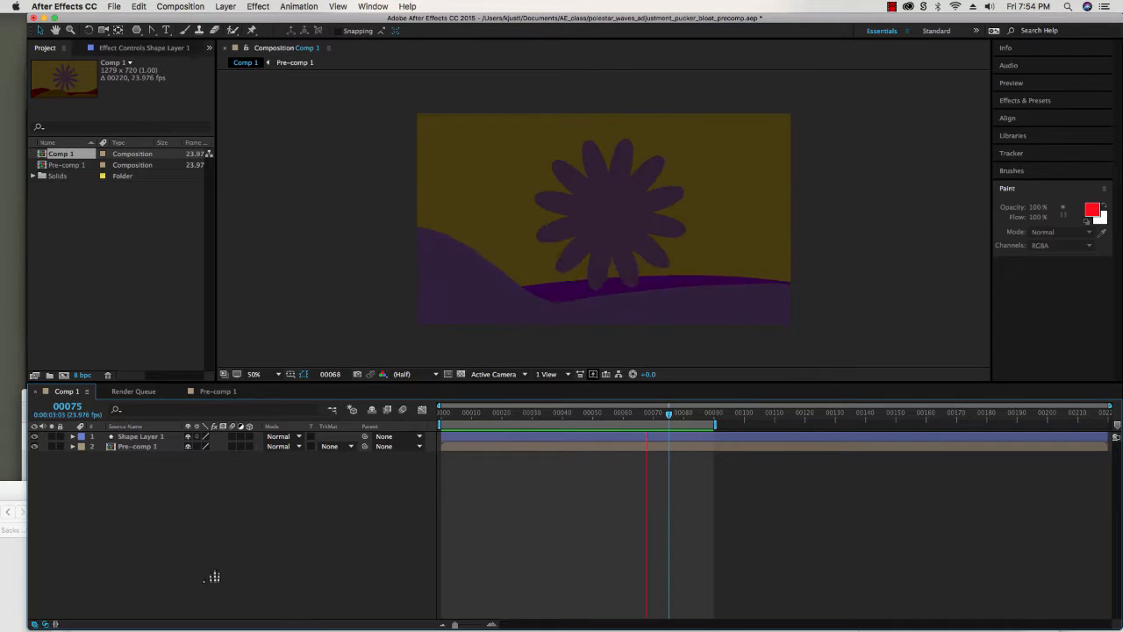
key(space)
Create a new composition of 1279 × 720 px at 23.976 fps, 220 frames long, with the deep yellow background
click(179, 6)
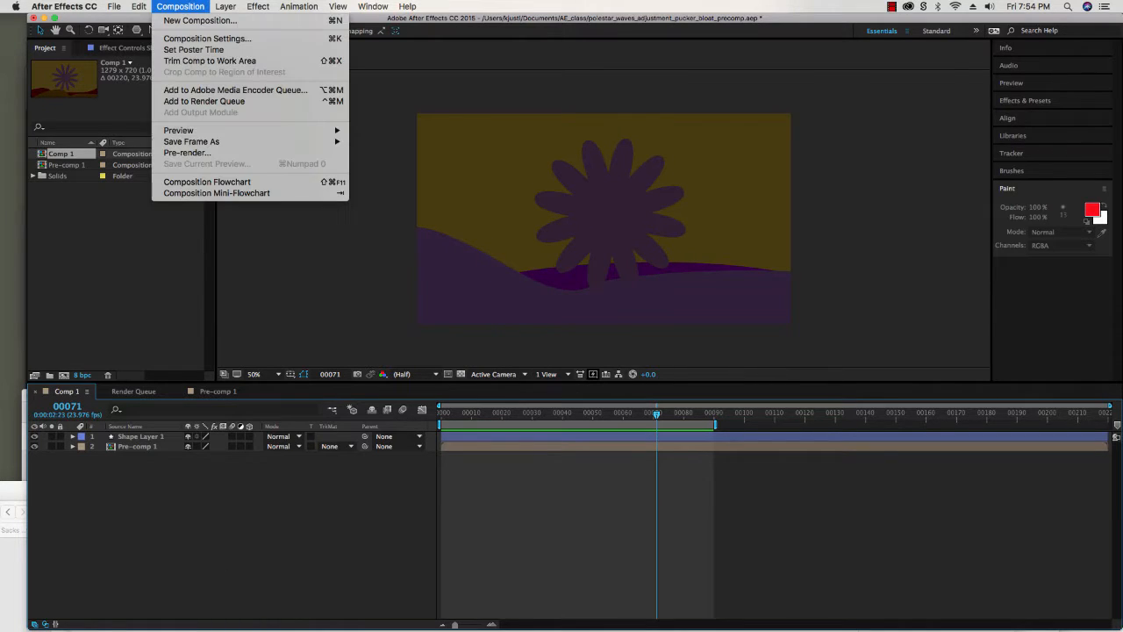
click(202, 21)
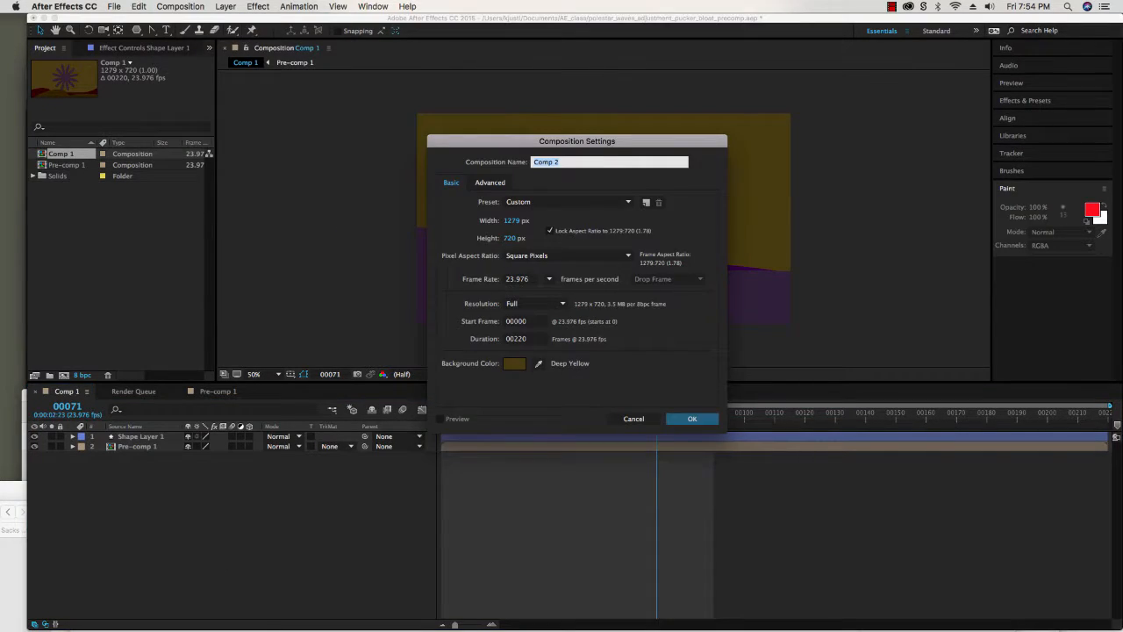
key(Return)
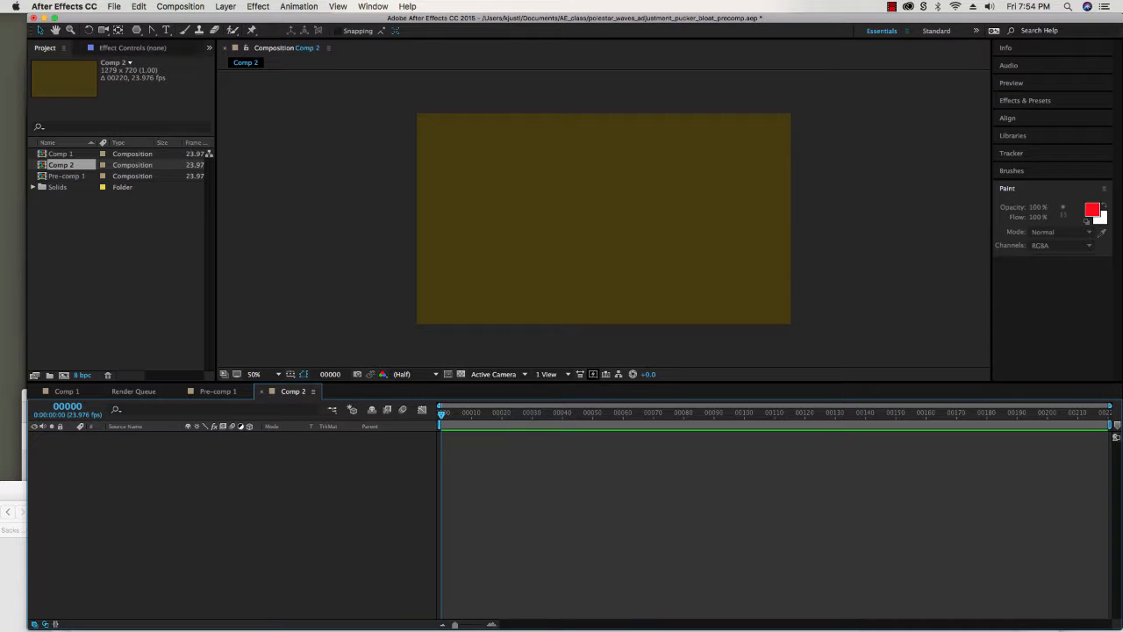
Draw a dark purple five-sided polygon with the Polygon tool and move it to the upper middle of the composition
drag(136, 29, 184, 55)
drag(515, 194, 547, 244)
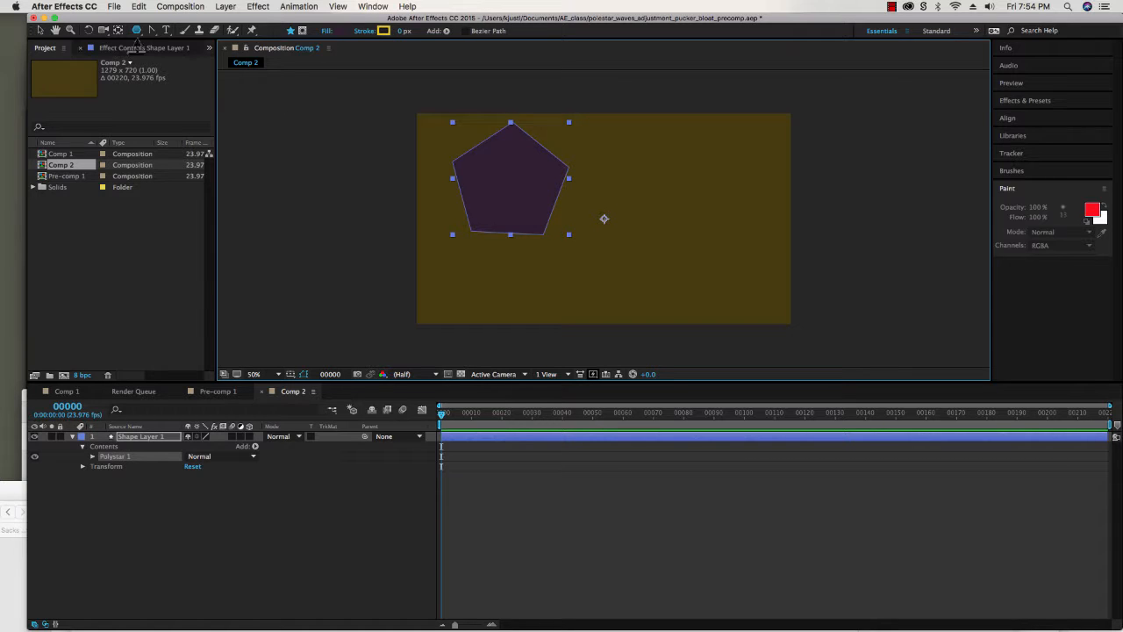
click(117, 30)
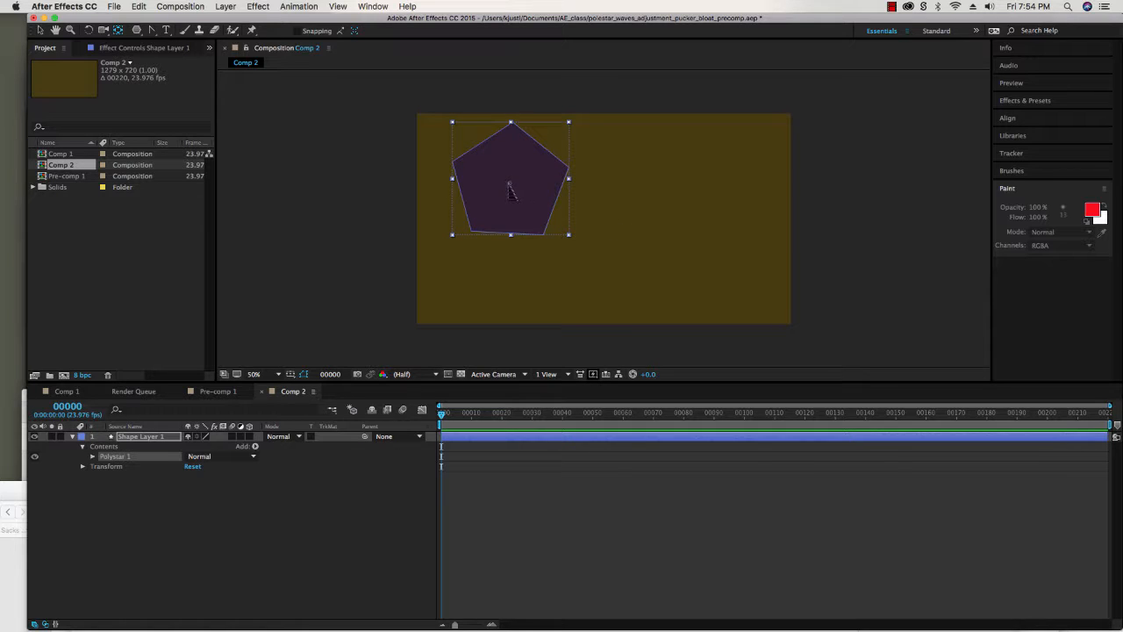
drag(518, 202, 541, 211)
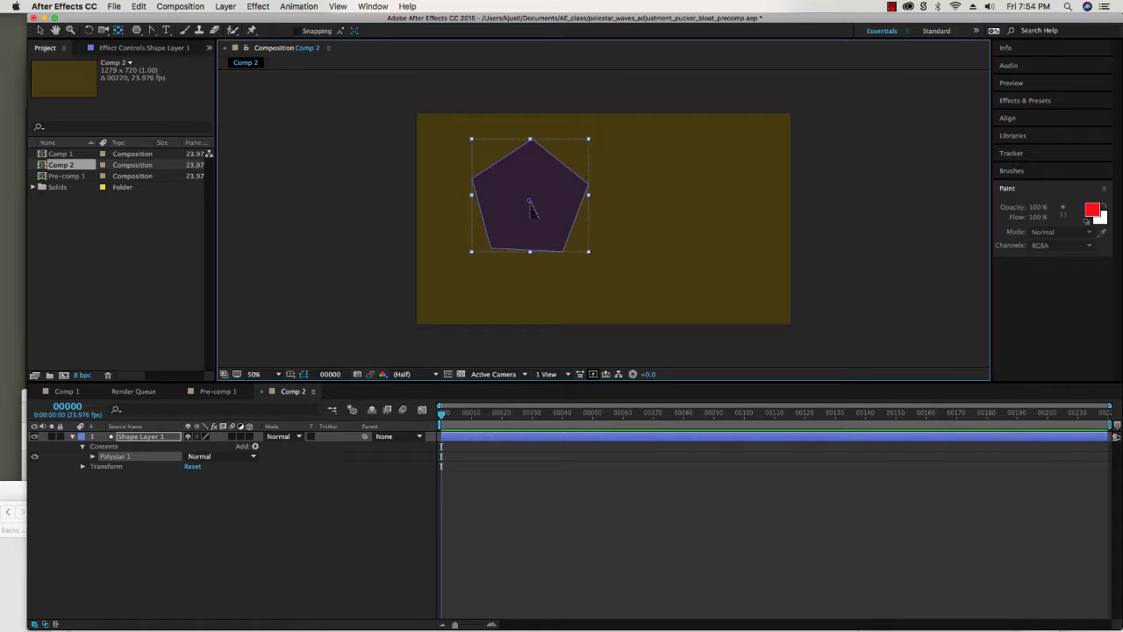
click(39, 30)
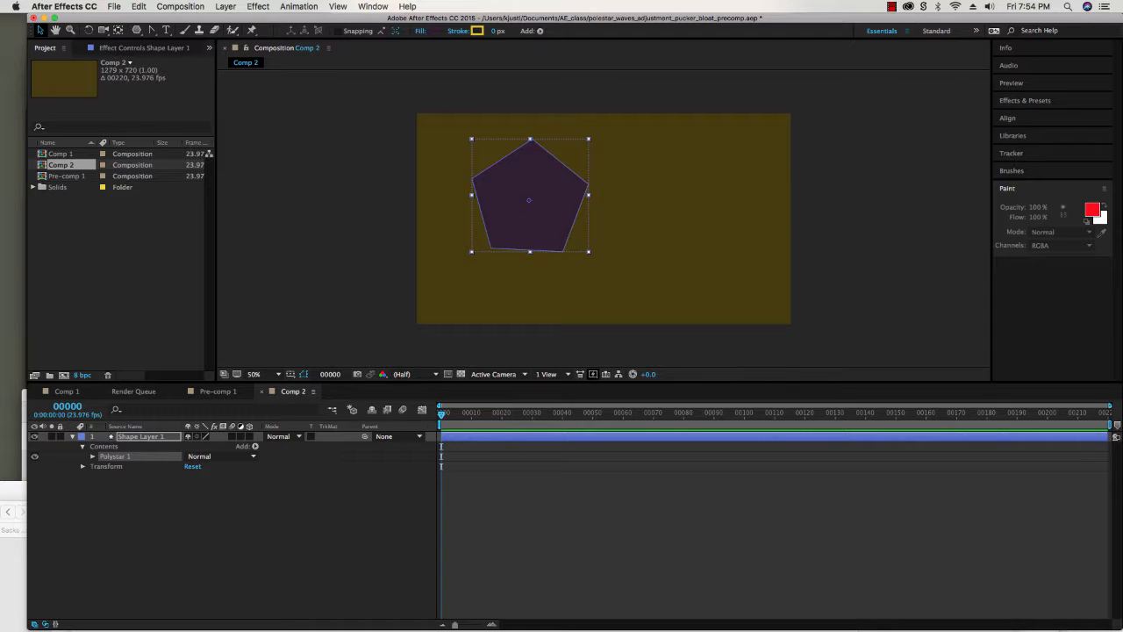
drag(545, 219, 621, 215)
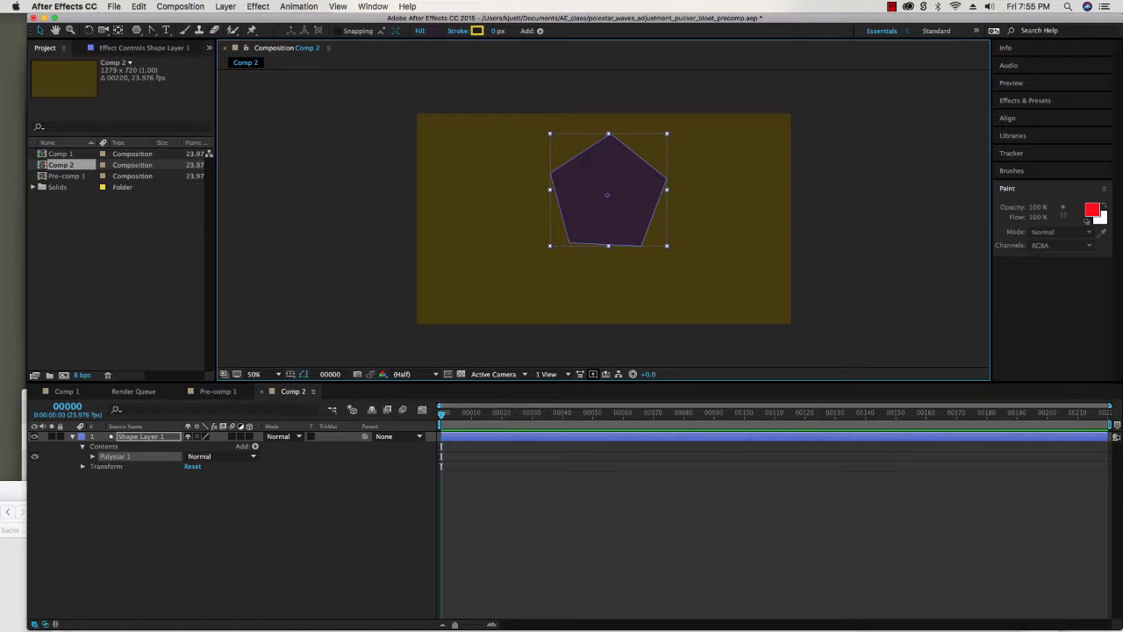
Set the polystar path's outer roundness to 67%, outer radius to 168.6 and points to 3
click(93, 457)
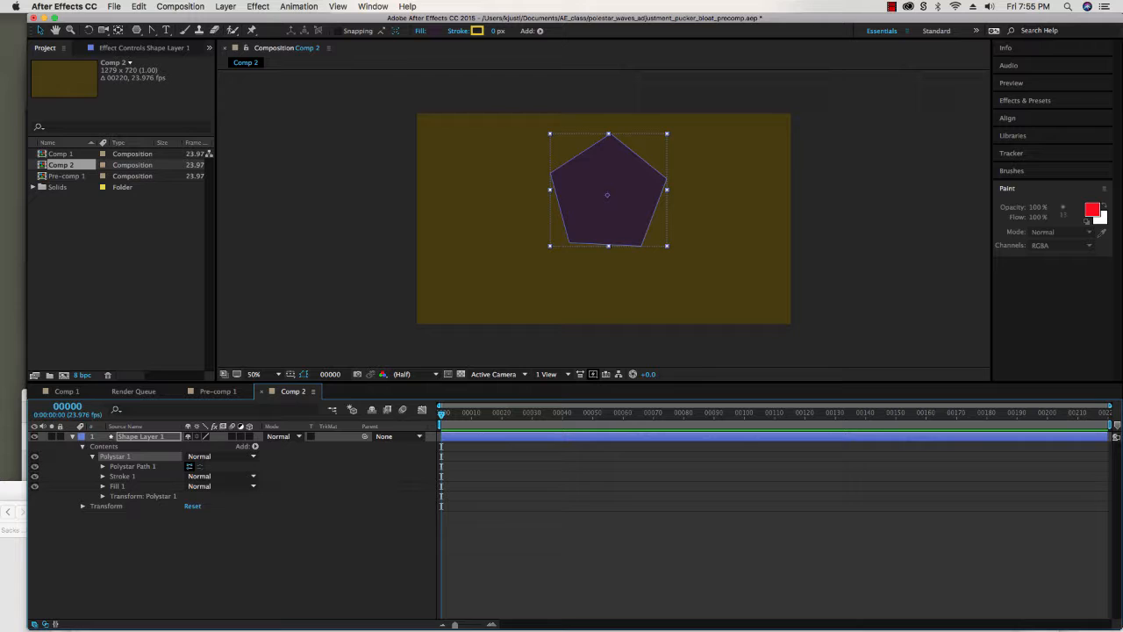
click(103, 466)
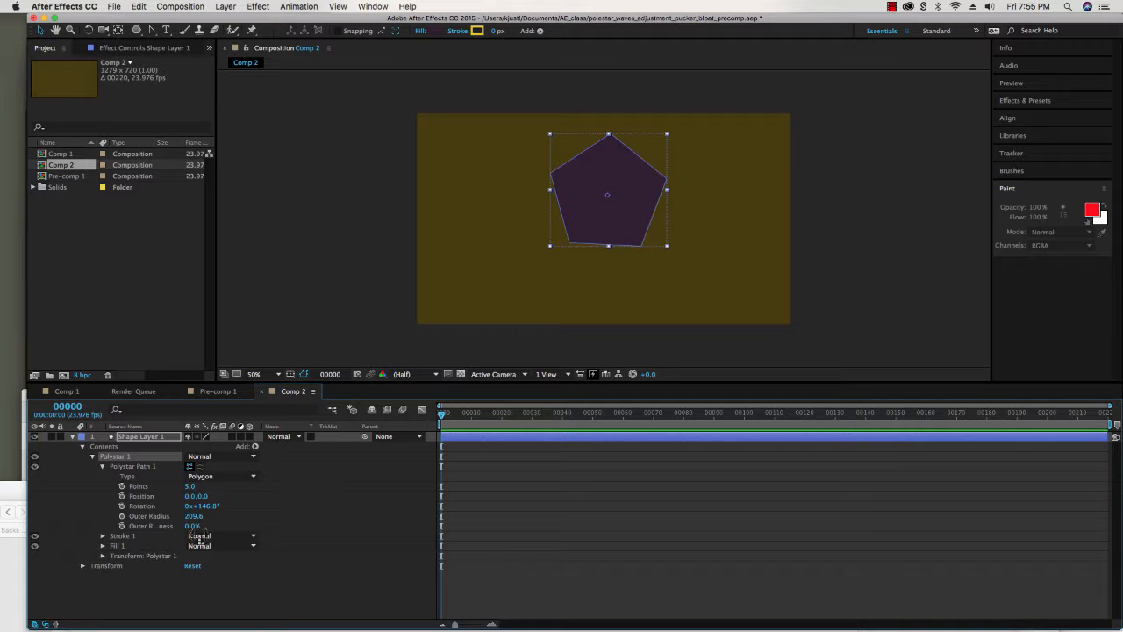
mouse_move(190, 526)
mouse_down()
mouse_move(209, 531)
mouse_move(151, 535)
mouse_move(238, 535)
mouse_move(175, 524)
mouse_up()
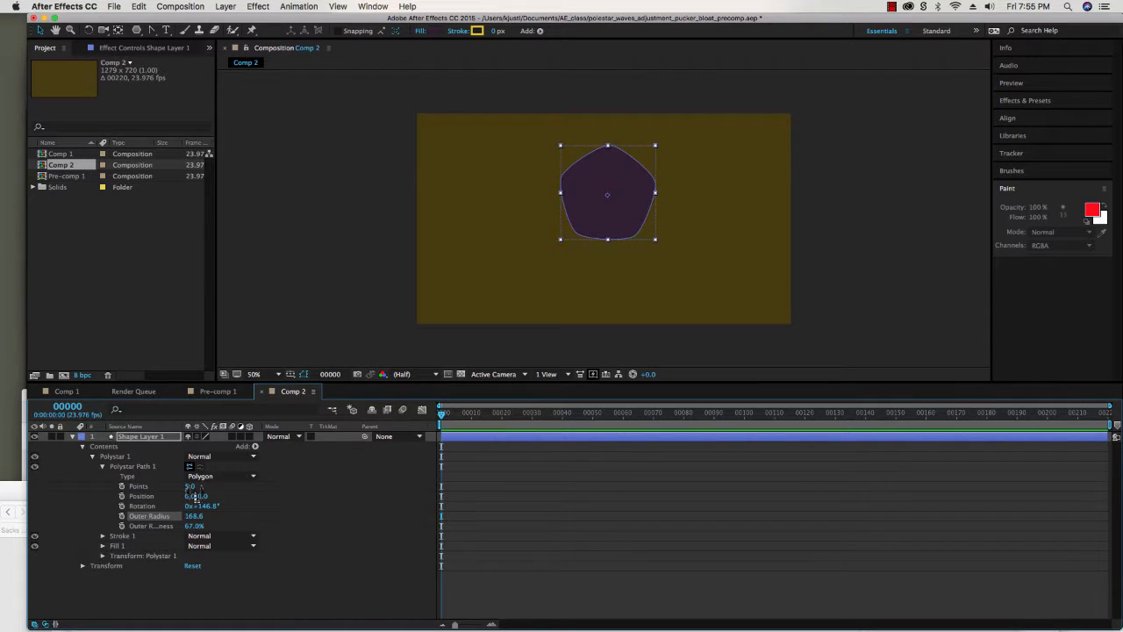
mouse_move(190, 486)
mouse_down()
mouse_move(219, 493)
mouse_move(180, 496)
mouse_up()
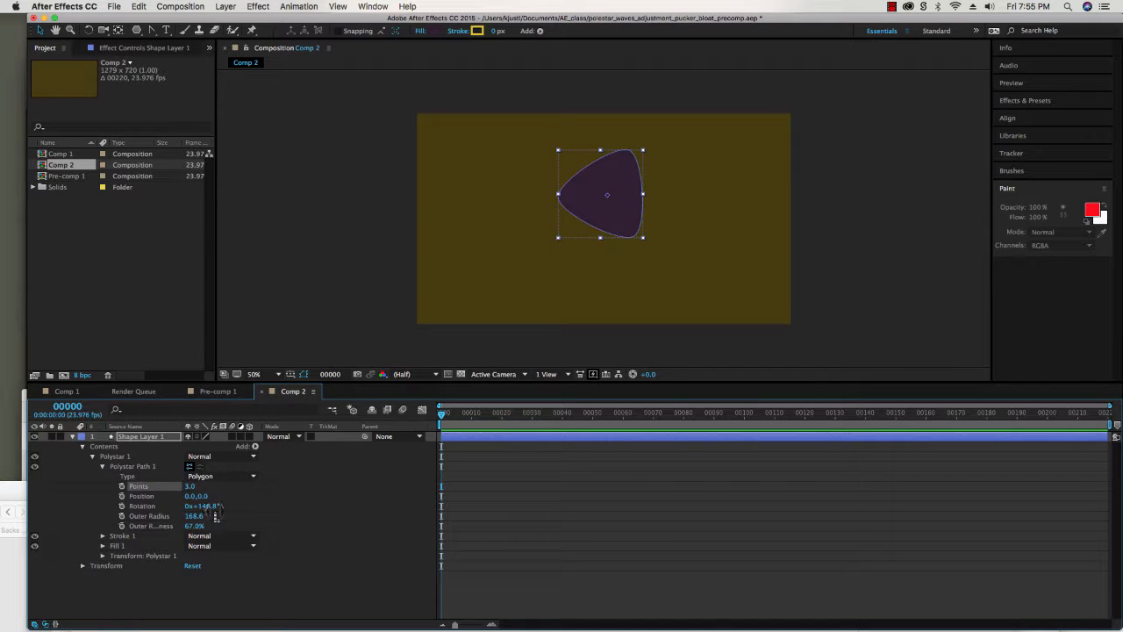
Change the polystar to a 16-point star with inner radius 60.8, then scale it up and nudge it slightly down
click(219, 476)
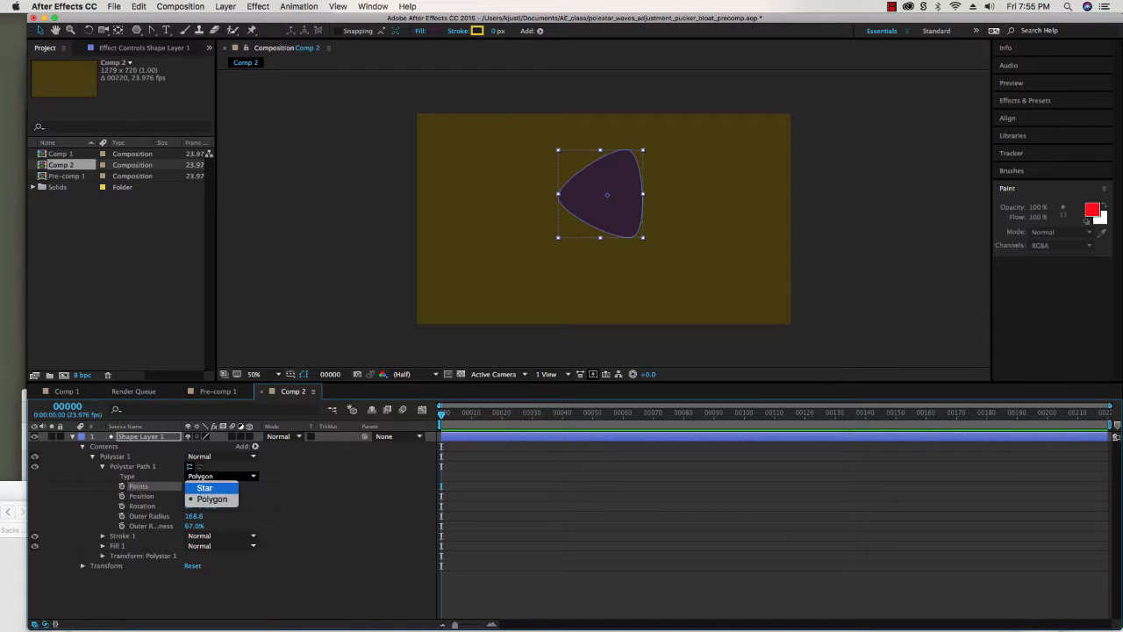
click(205, 488)
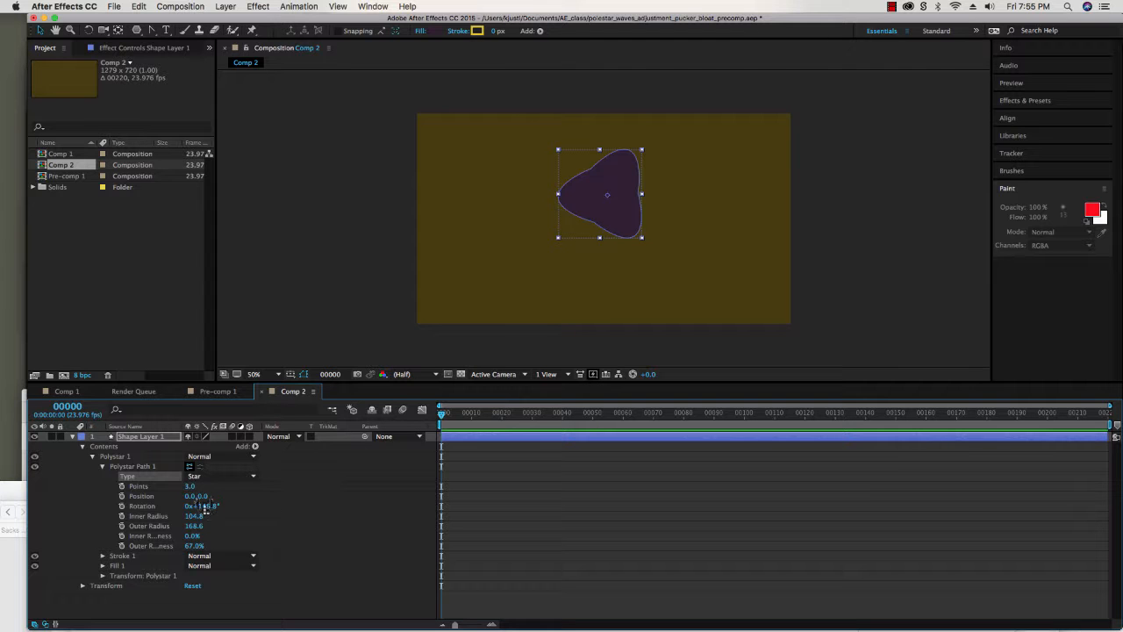
drag(190, 487, 173, 522)
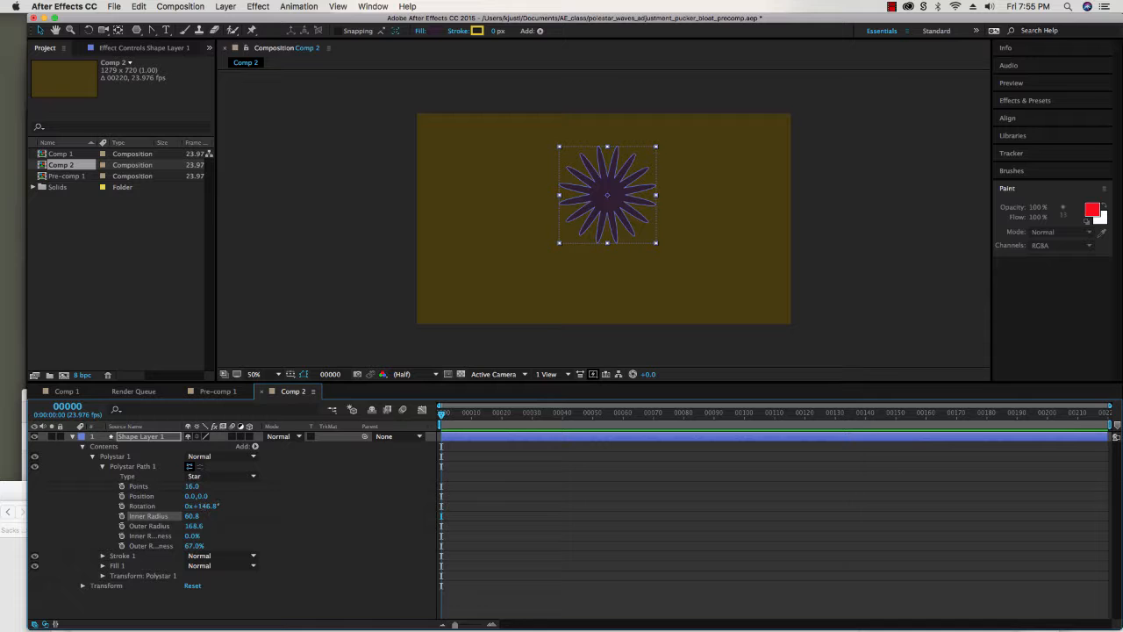
drag(657, 243, 674, 268)
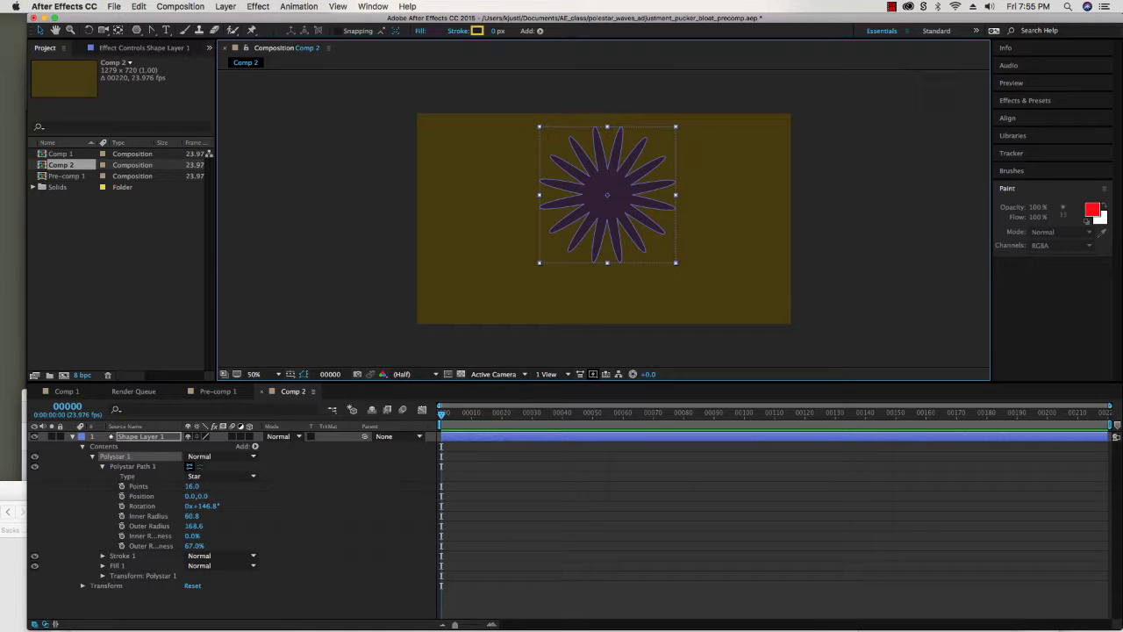
drag(622, 207, 625, 214)
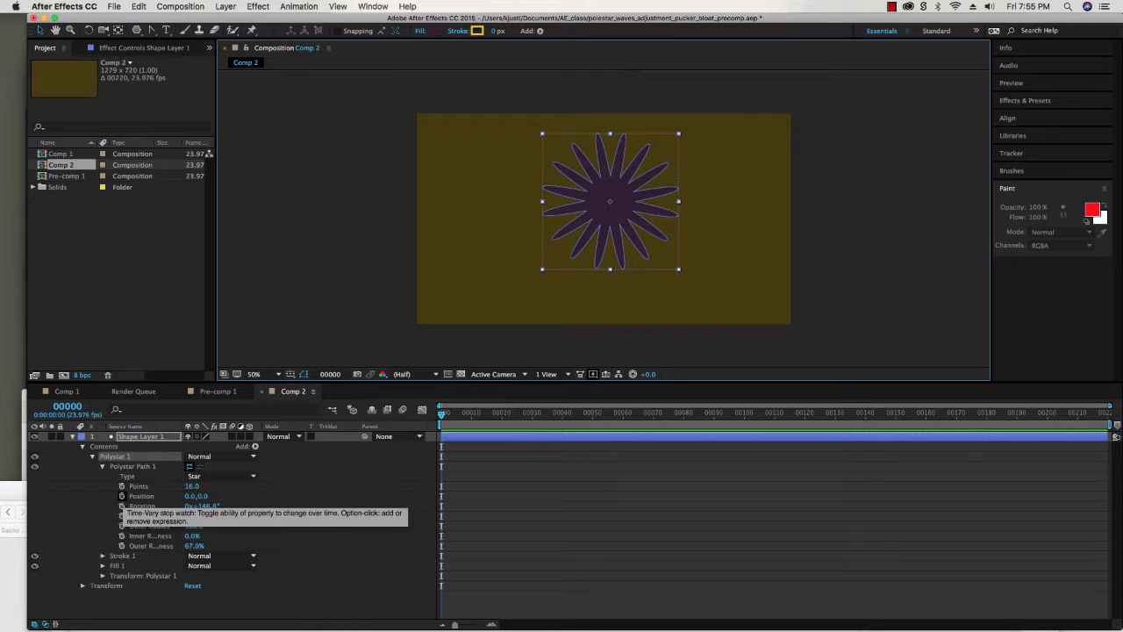
Keyframe the star's rotation and inner radius at frame 0, and set them to 196.8° and 77.8 at frame 20
click(122, 506)
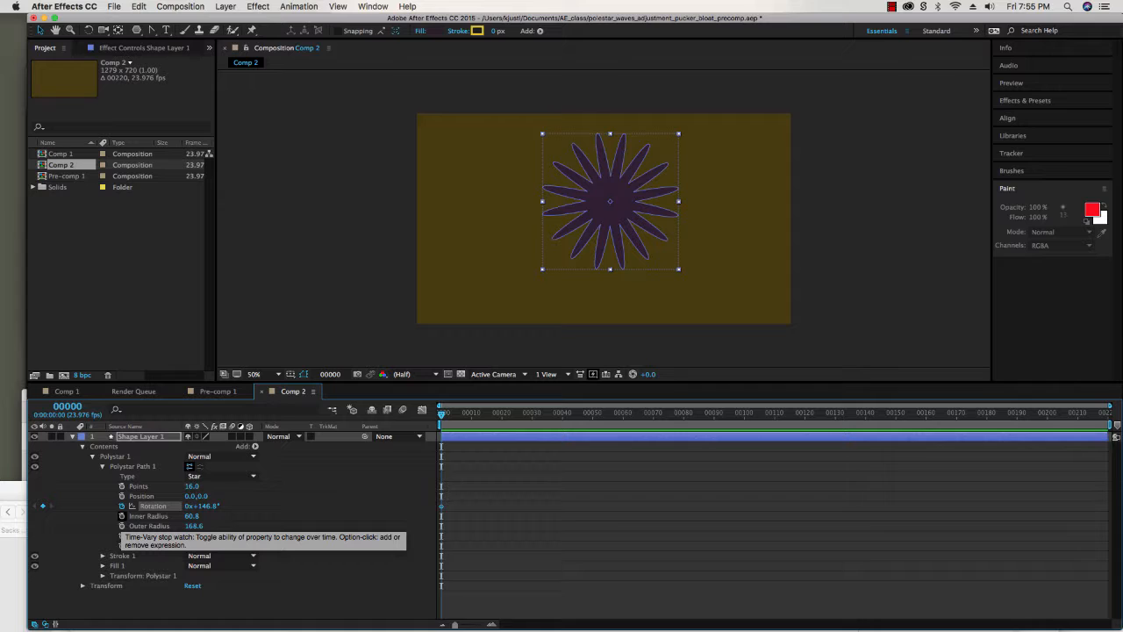
click(122, 516)
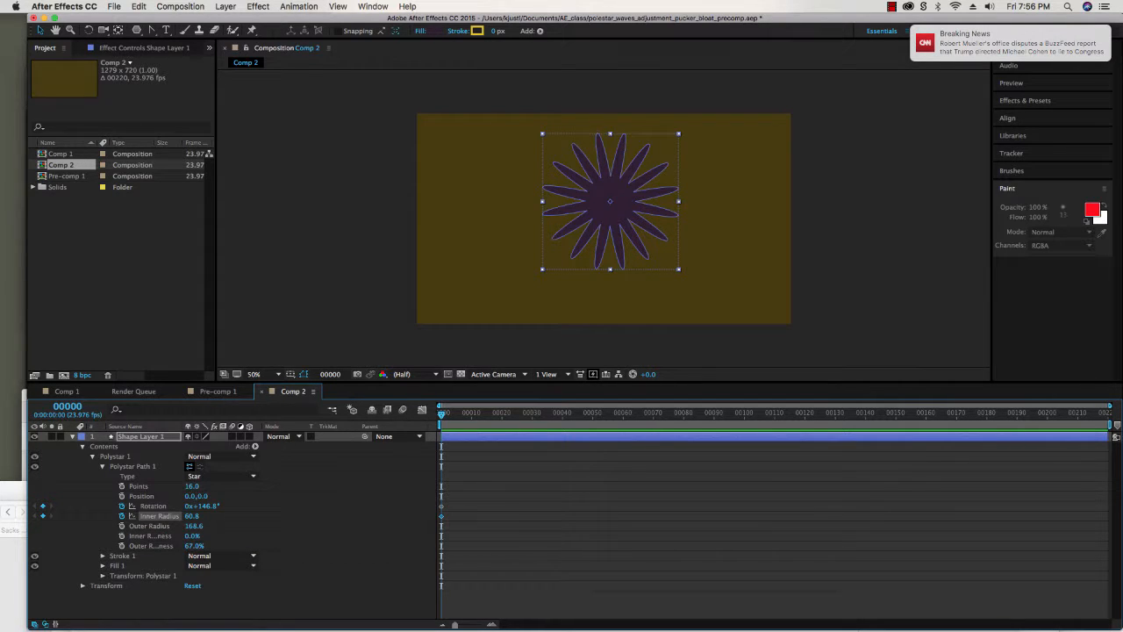
drag(441, 414, 502, 414)
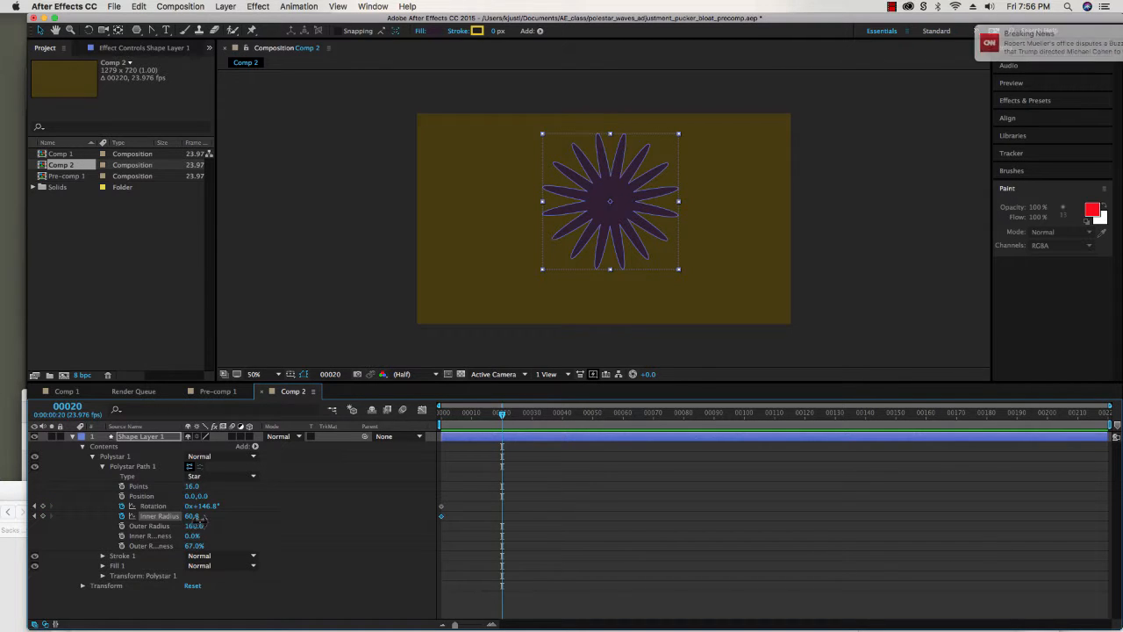
mouse_move(197, 516)
mouse_down()
mouse_move(171, 516)
mouse_move(212, 516)
mouse_up()
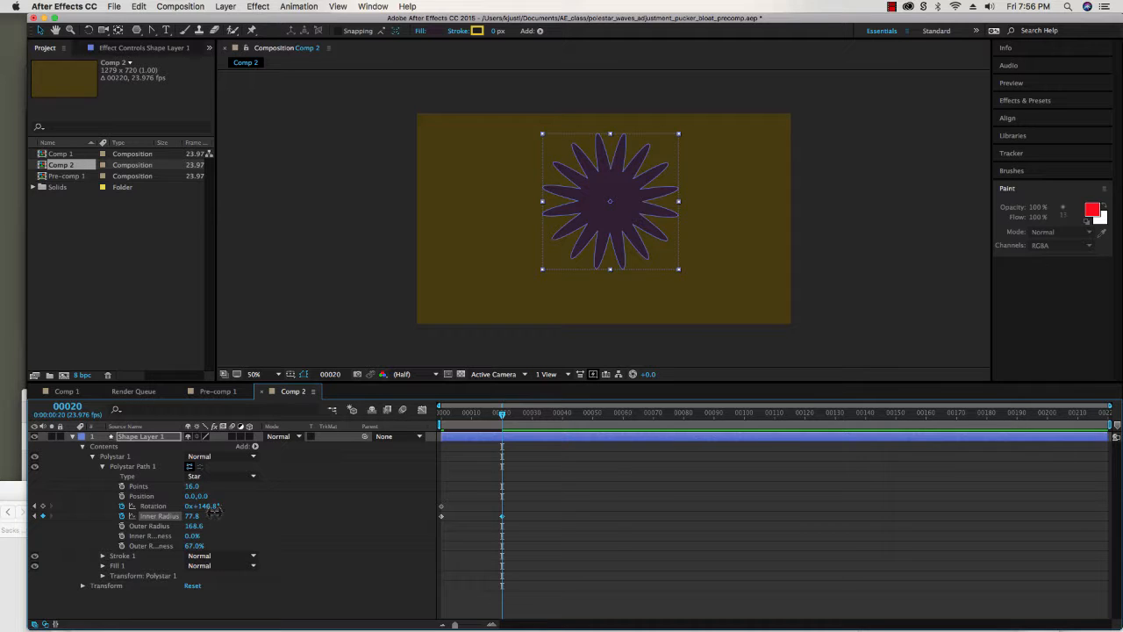
drag(211, 507, 243, 510)
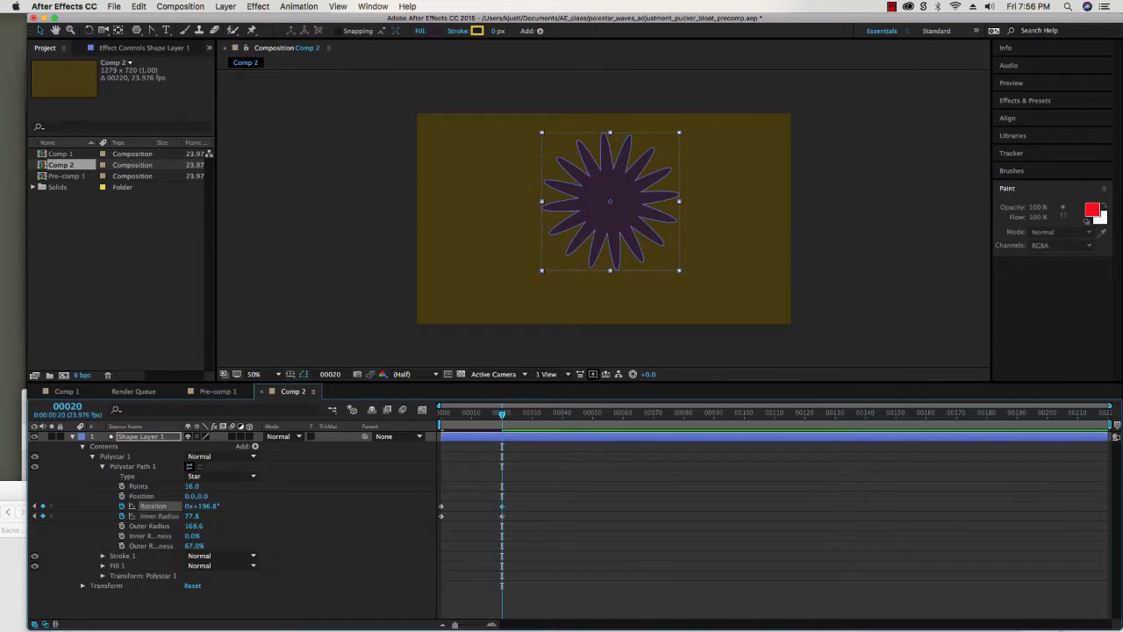
Copy the two rotation keyframes and paste the pair at frames 40, 80 and 121
mouse_move(502, 413)
mouse_down()
mouse_move(442, 414)
mouse_move(498, 413)
mouse_up()
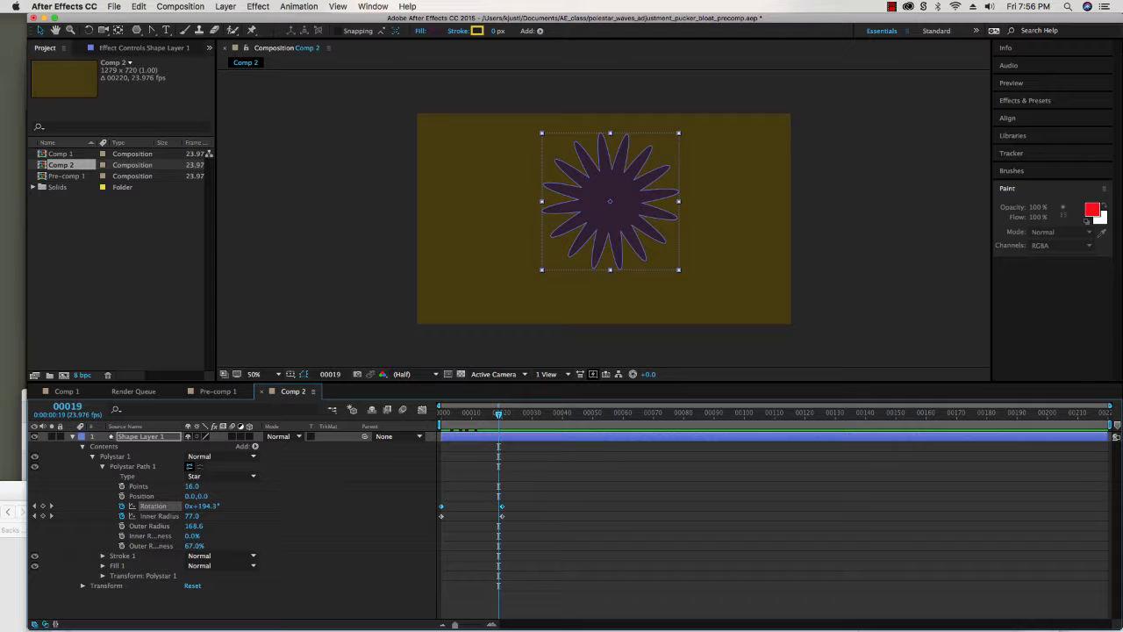
drag(498, 413, 562, 413)
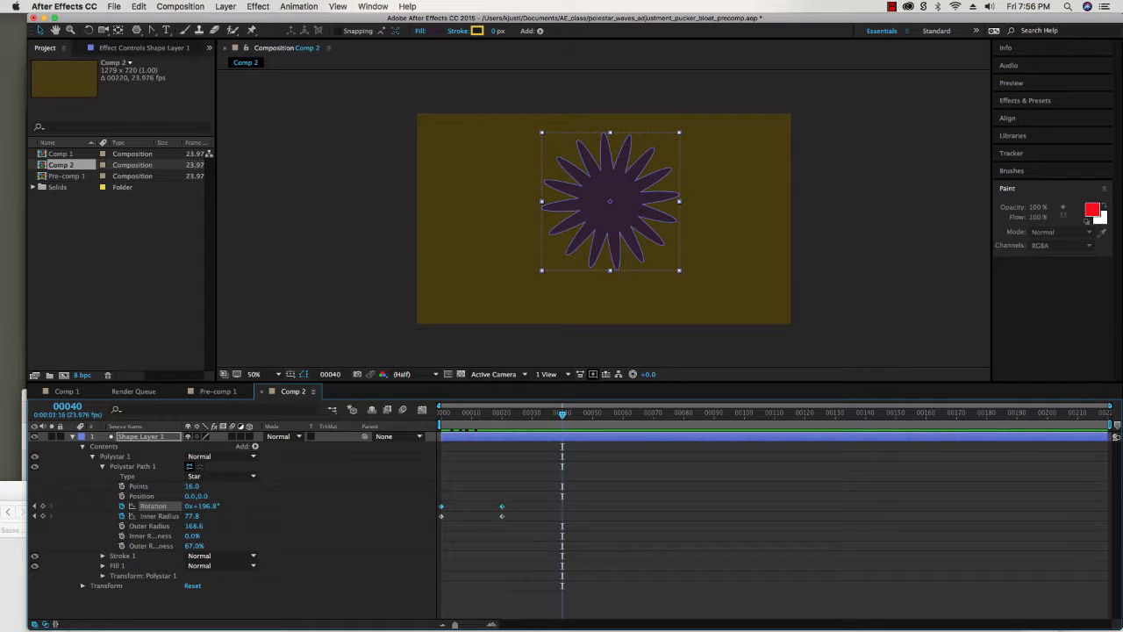
key(ctrl+v)
click(575, 413)
drag(575, 413, 807, 414)
key(ctrl+v)
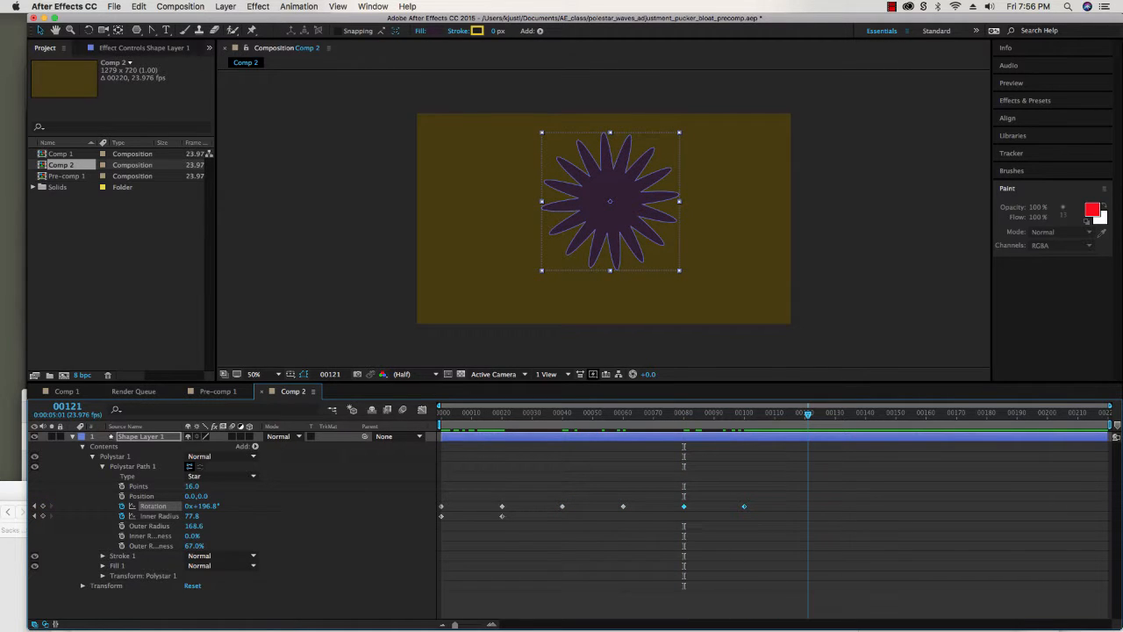
key(ctrl+v)
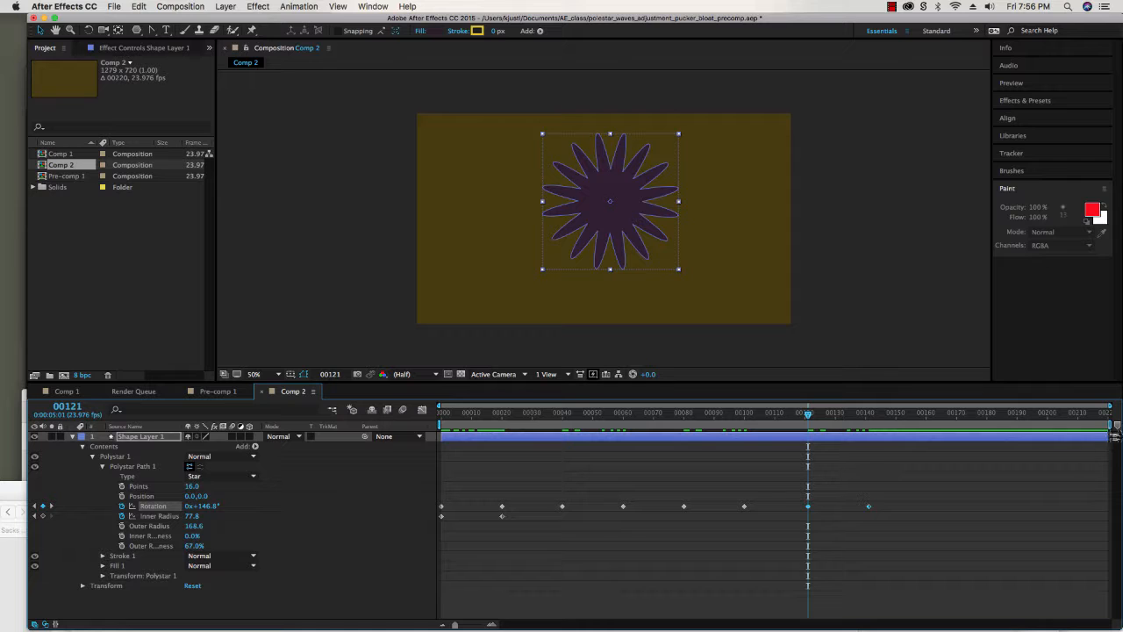
End the work area at the last rotation keyframe and preview the spinning star from near the start
drag(1114, 435, 870, 444)
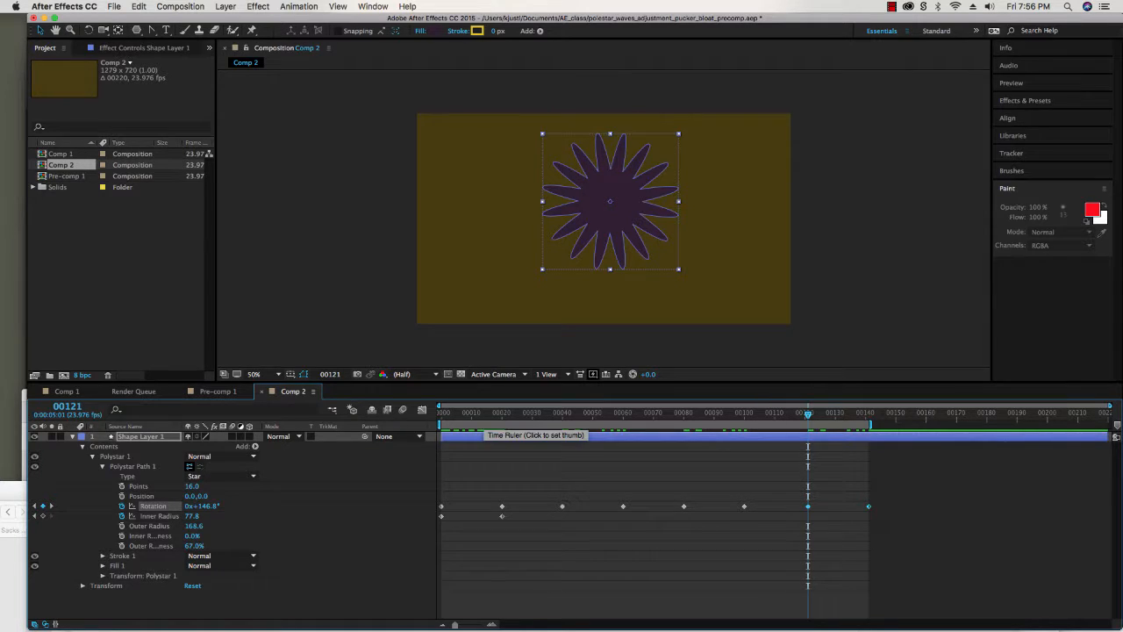
click(450, 417)
key(space)
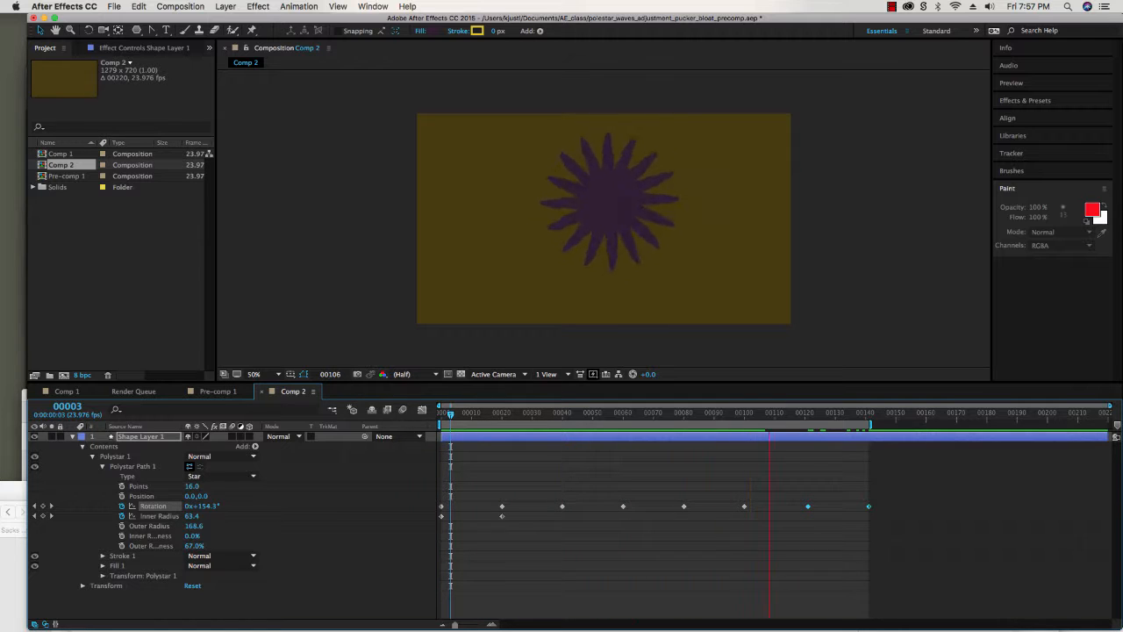
key(space)
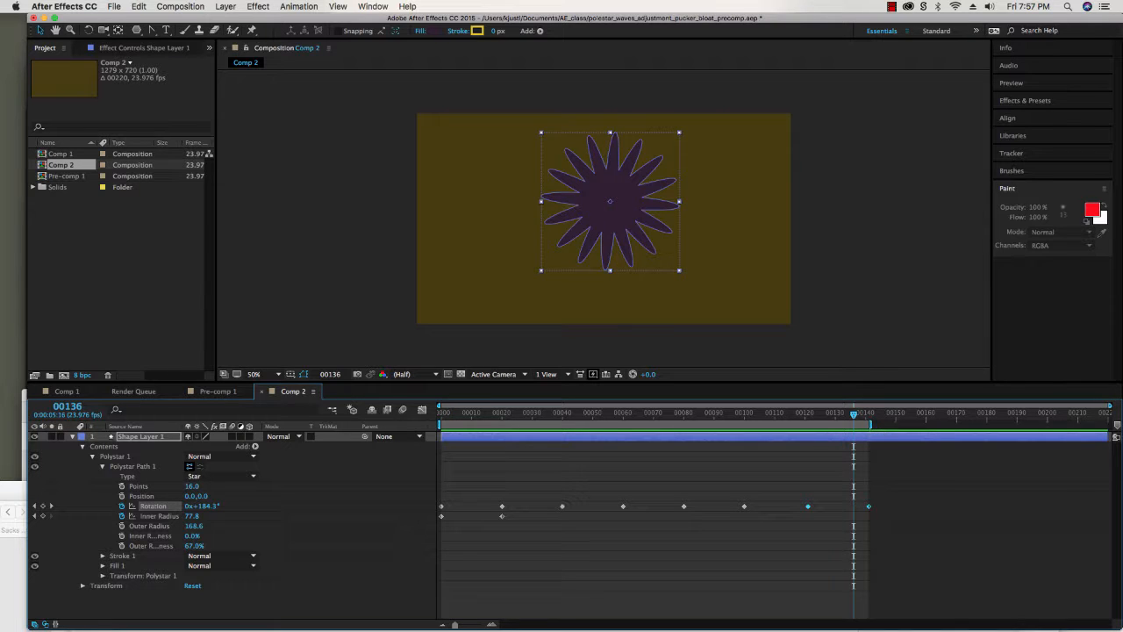
Trim the composition to the work area, then collapse Shape Layer 1's properties and deselect the layer
right_click(769, 426)
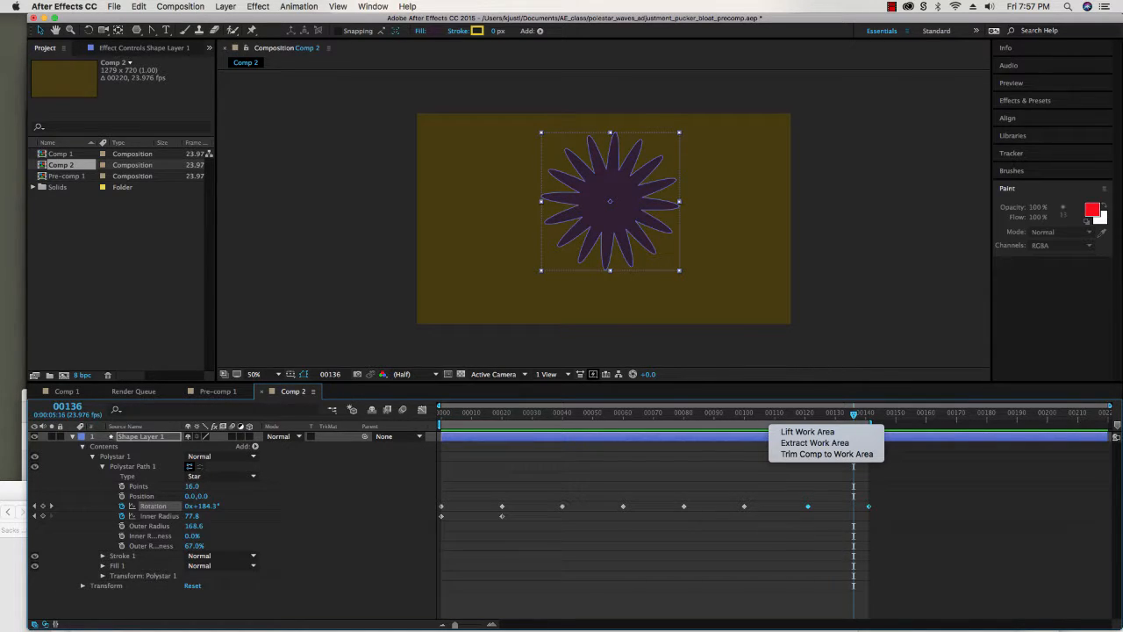
click(826, 454)
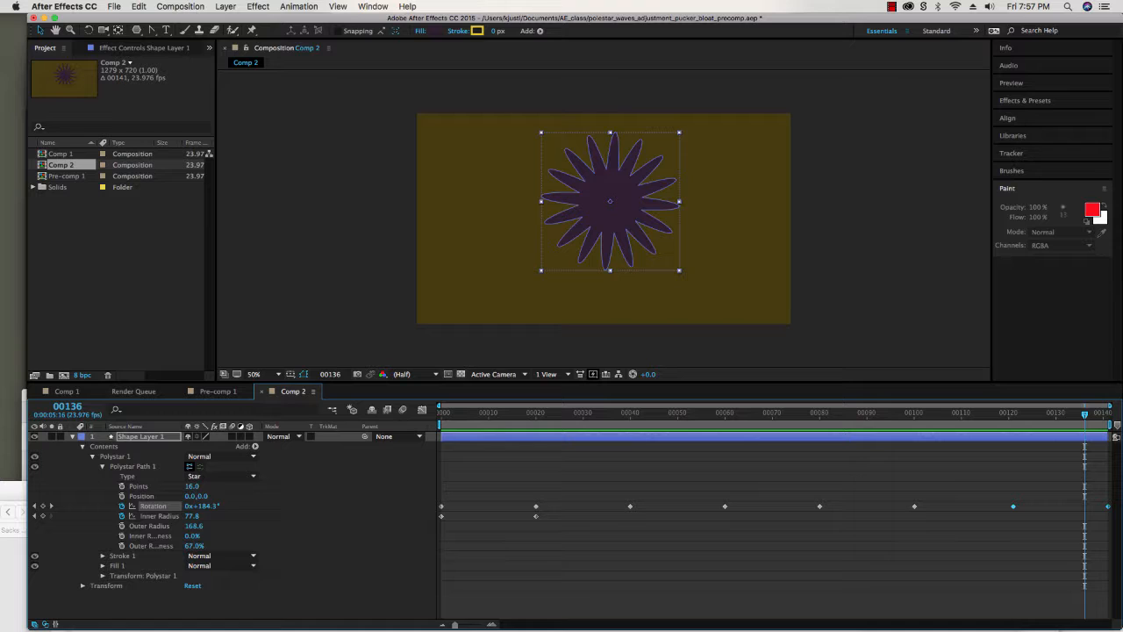
key(u)
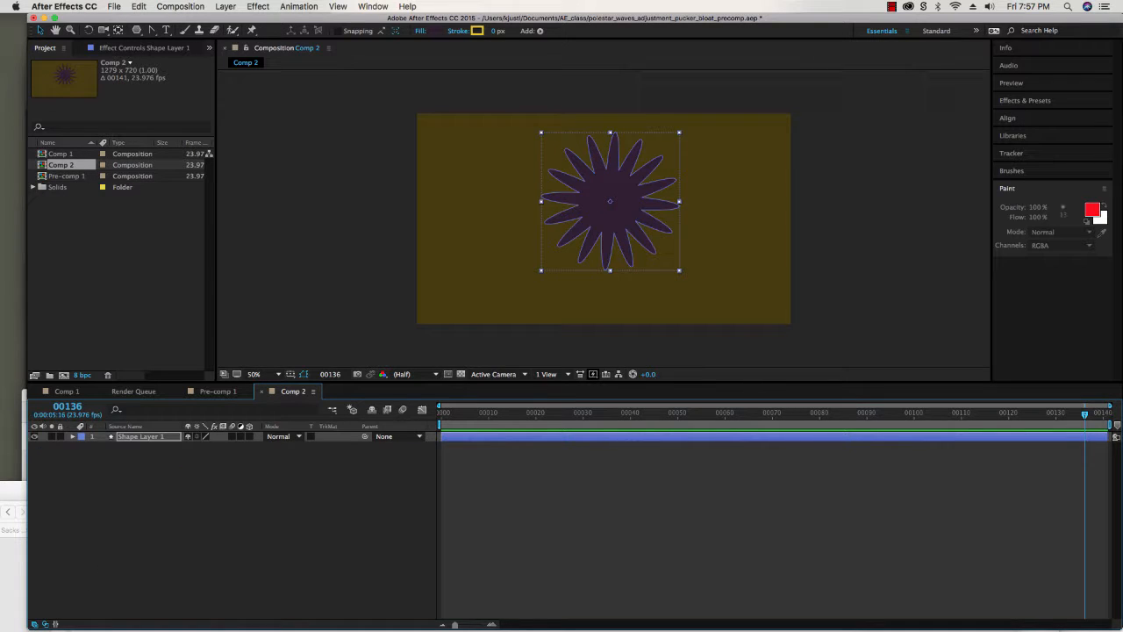
key(F2)
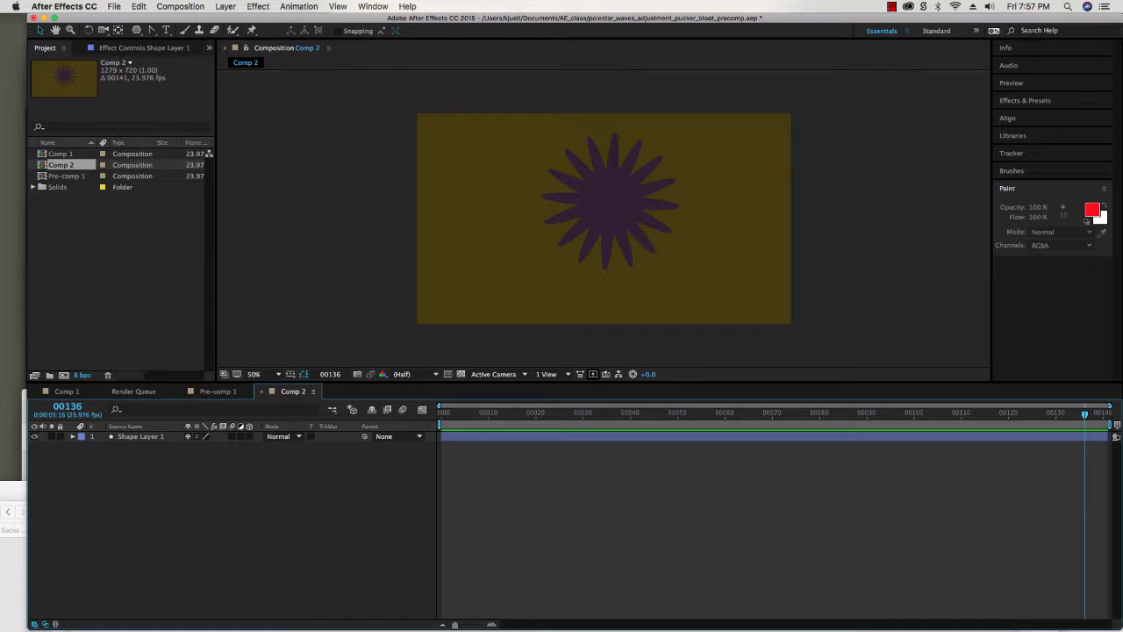
Draw a closed wave shape with the Pen tool, curving its upper edge across the composition and closing it below the frame
drag(150, 29, 180, 30)
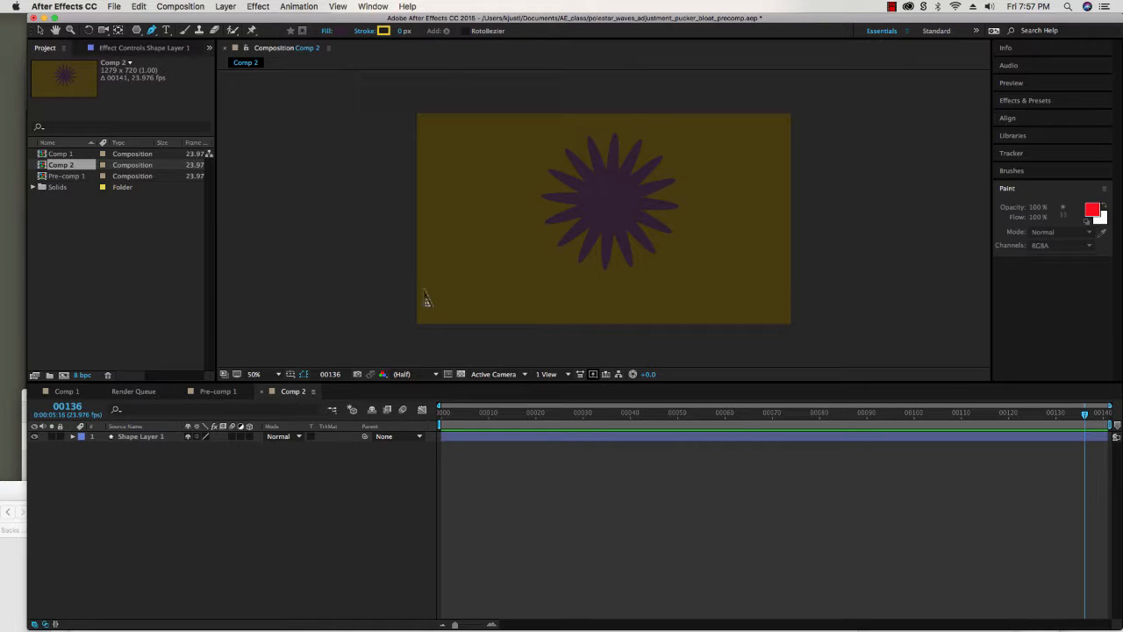
click(381, 290)
drag(479, 266, 517, 288)
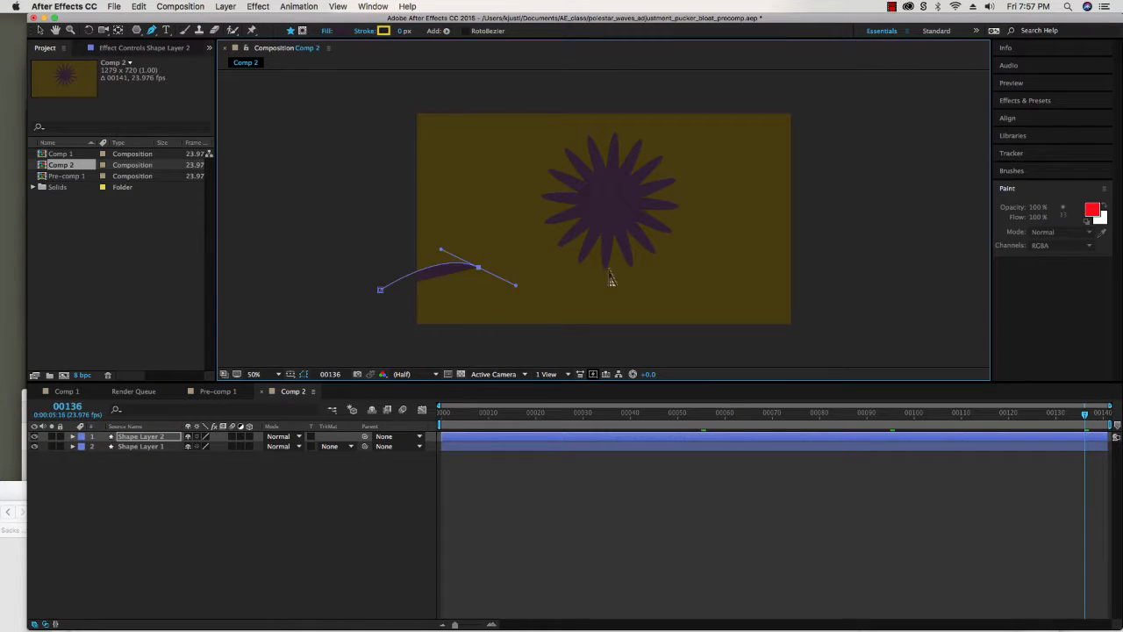
drag(632, 249, 677, 223)
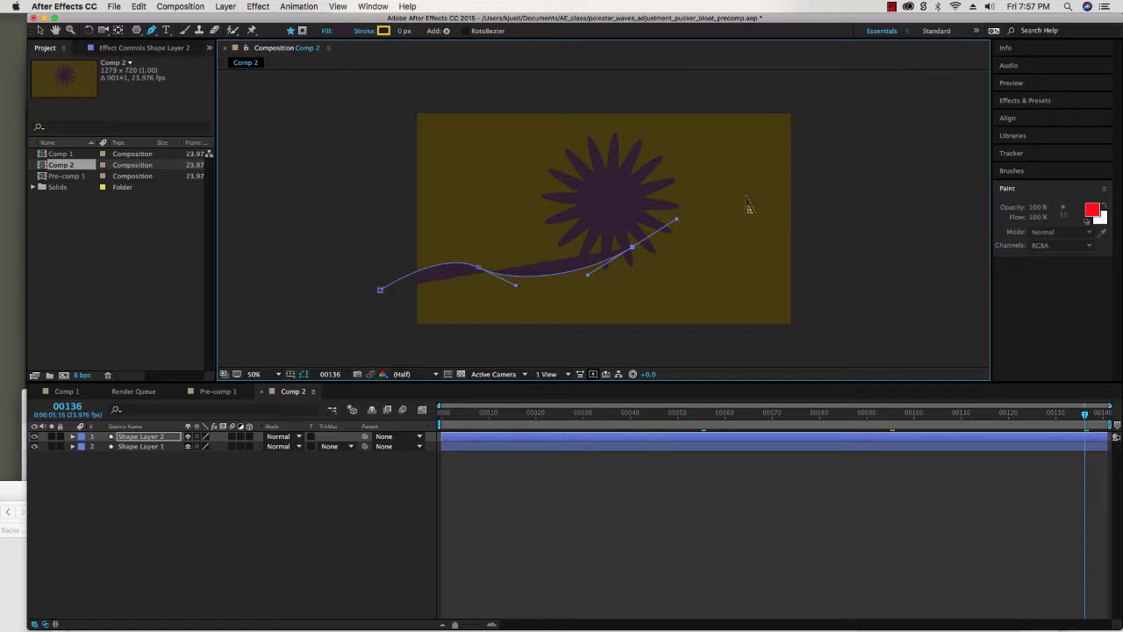
drag(783, 191, 811, 197)
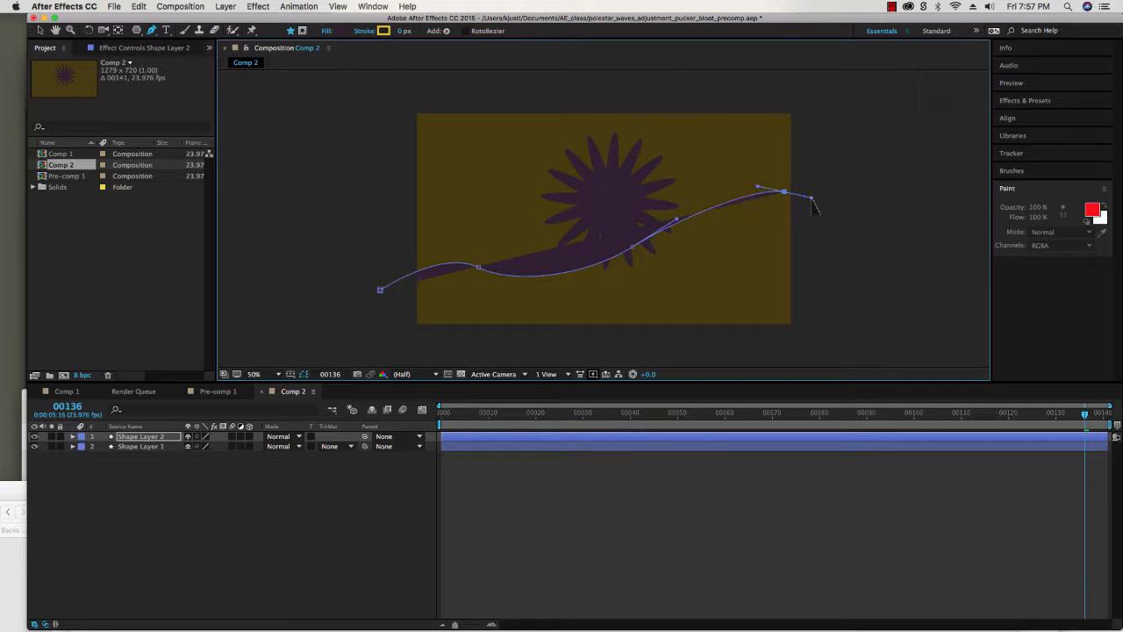
click(826, 351)
click(379, 350)
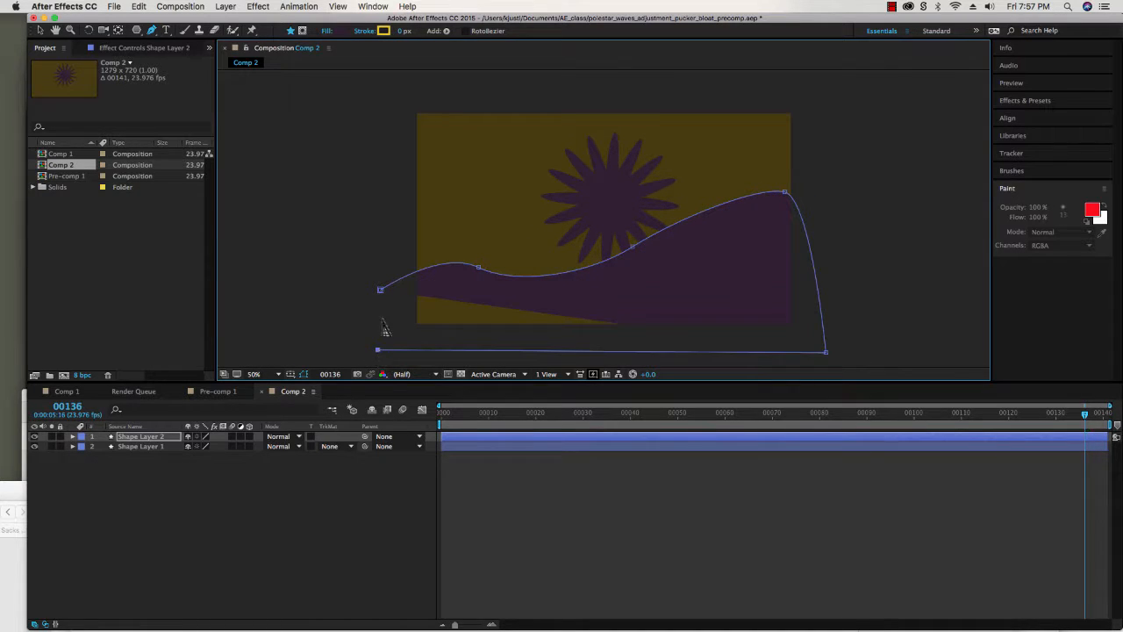
drag(379, 290, 382, 296)
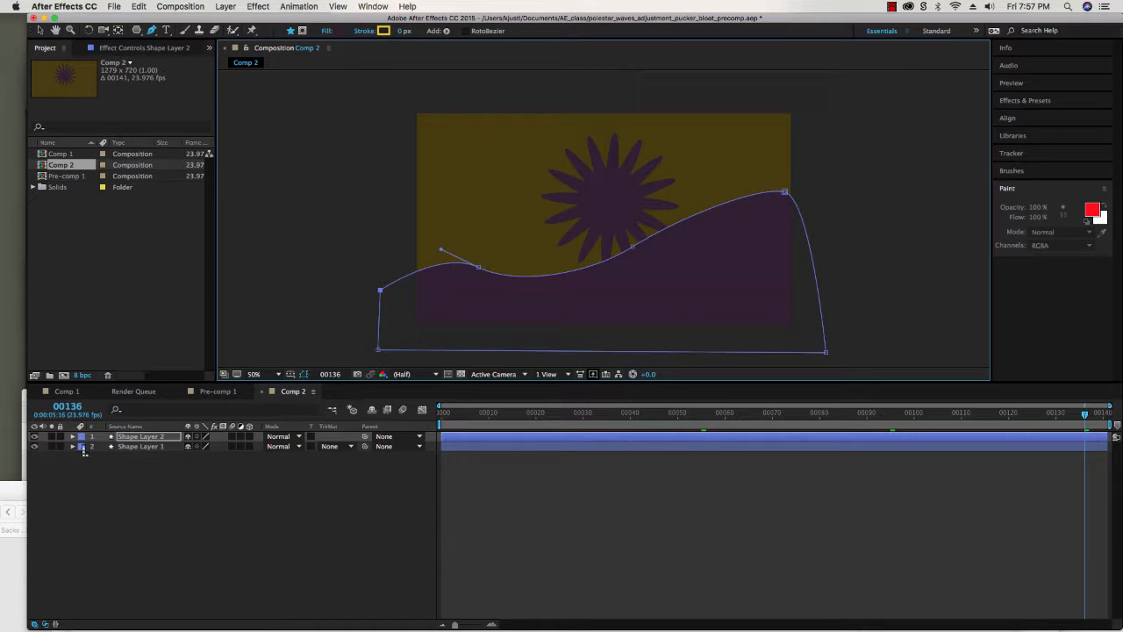
Reveal the wave's Path property in Shape Layer 2, enable keyframing for it and move the keyframe to frame 0
click(72, 436)
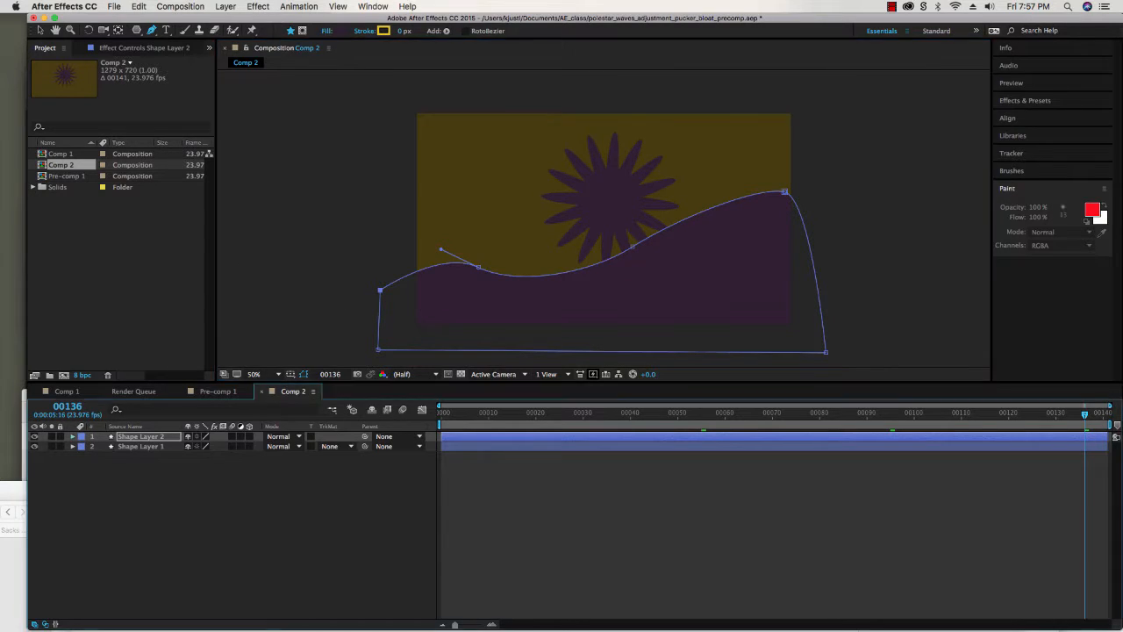
click(82, 446)
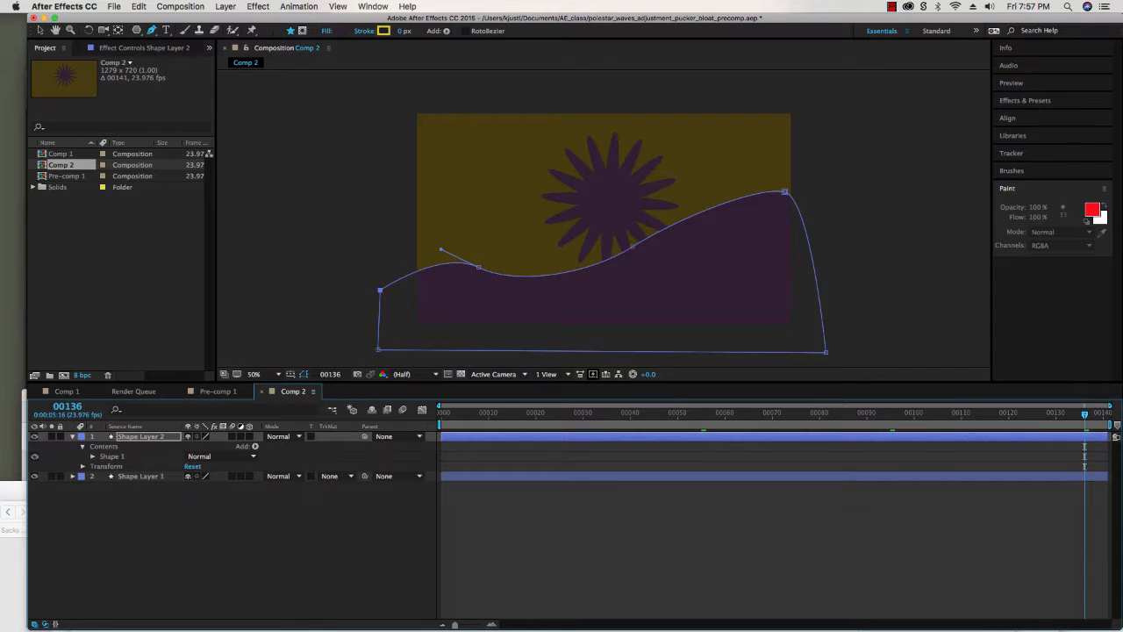
click(93, 456)
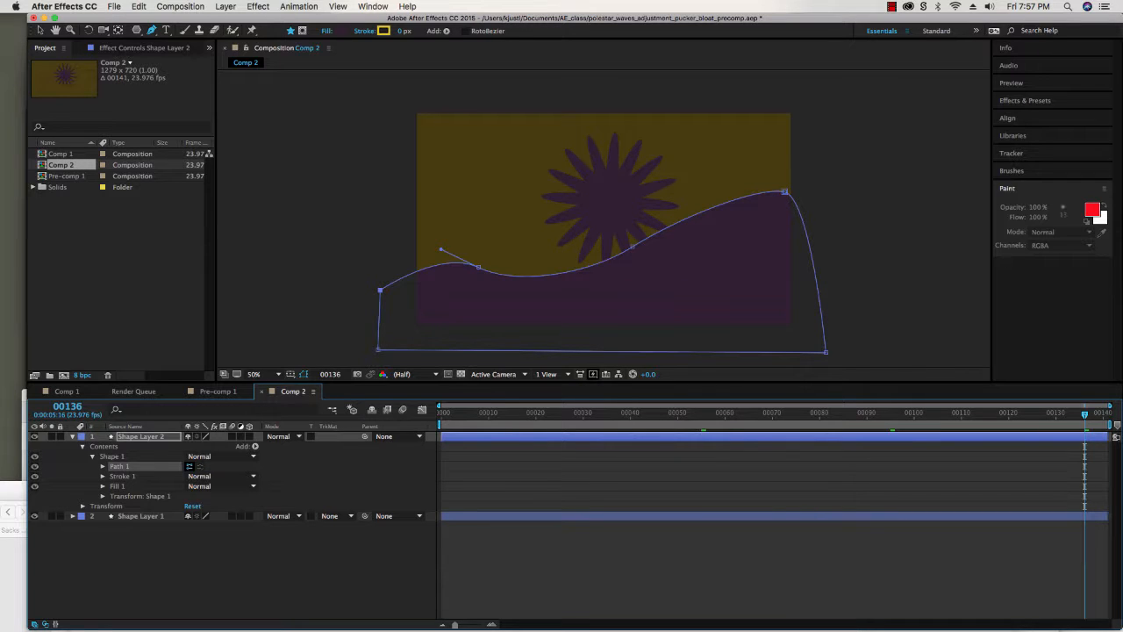
click(102, 466)
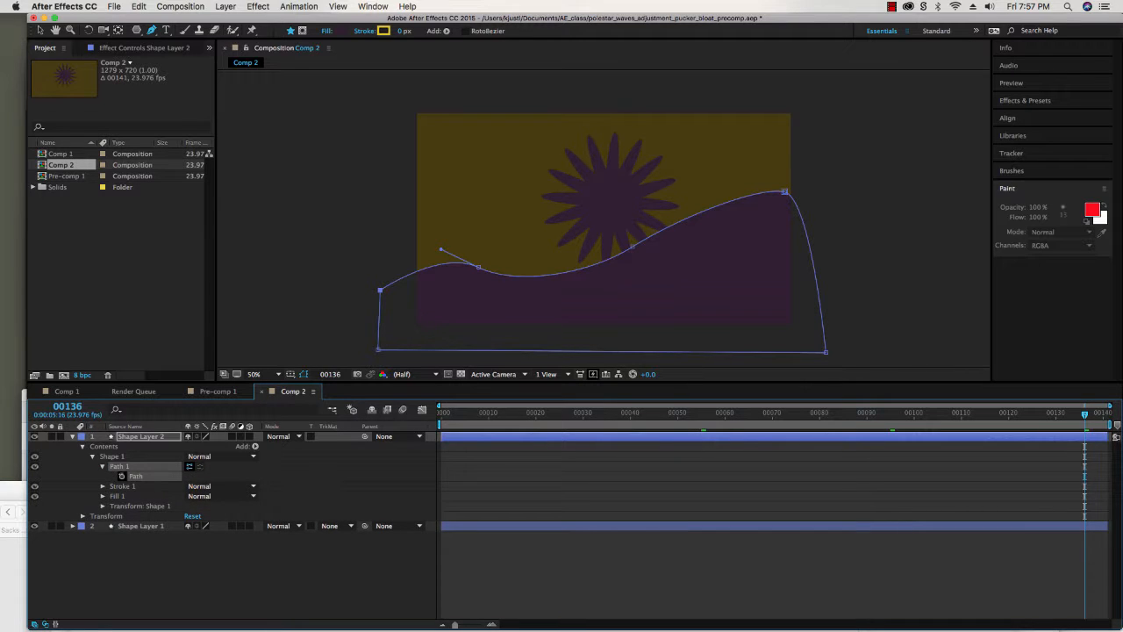
click(122, 475)
drag(1084, 476, 440, 476)
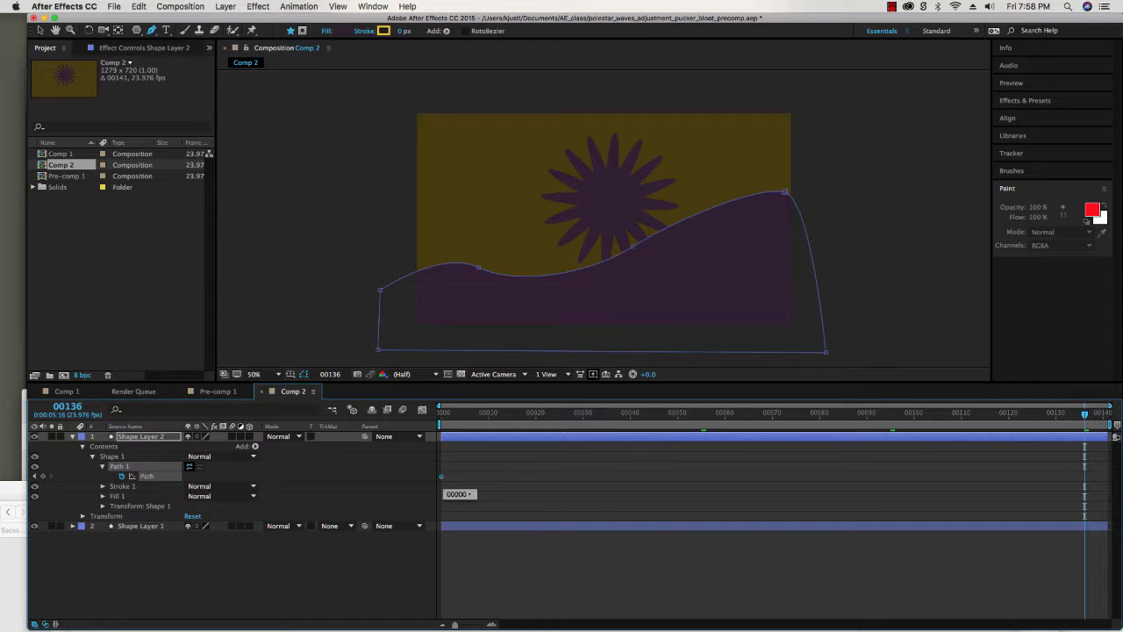
At frame 10, reshape the wave by lowering its first crest point and moving the far-right crest down and outward
click(488, 414)
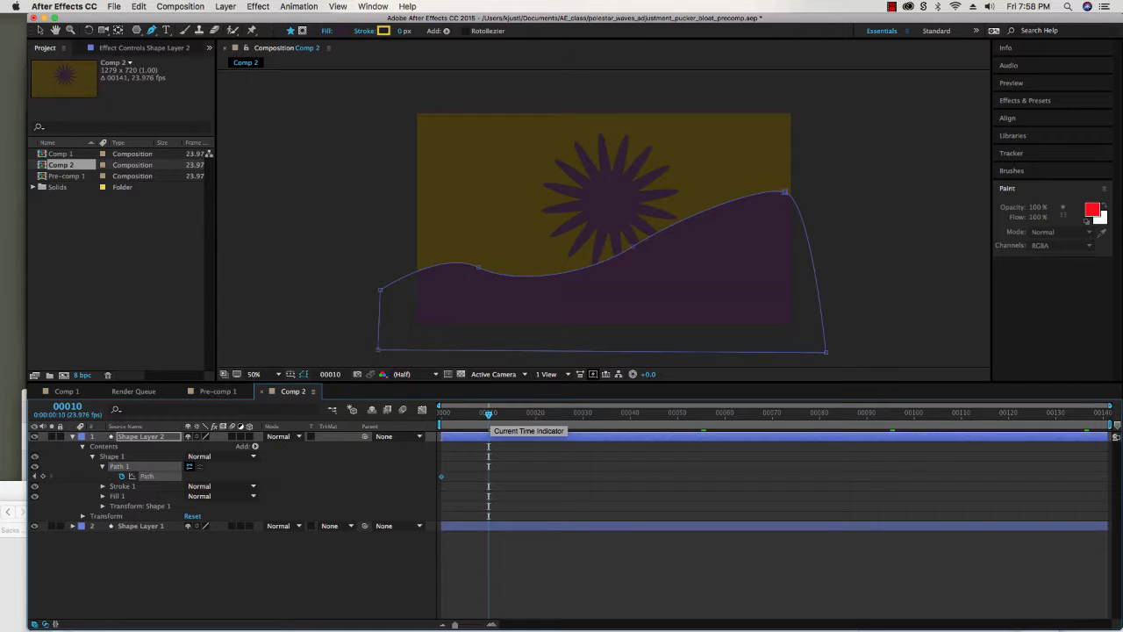
click(479, 274)
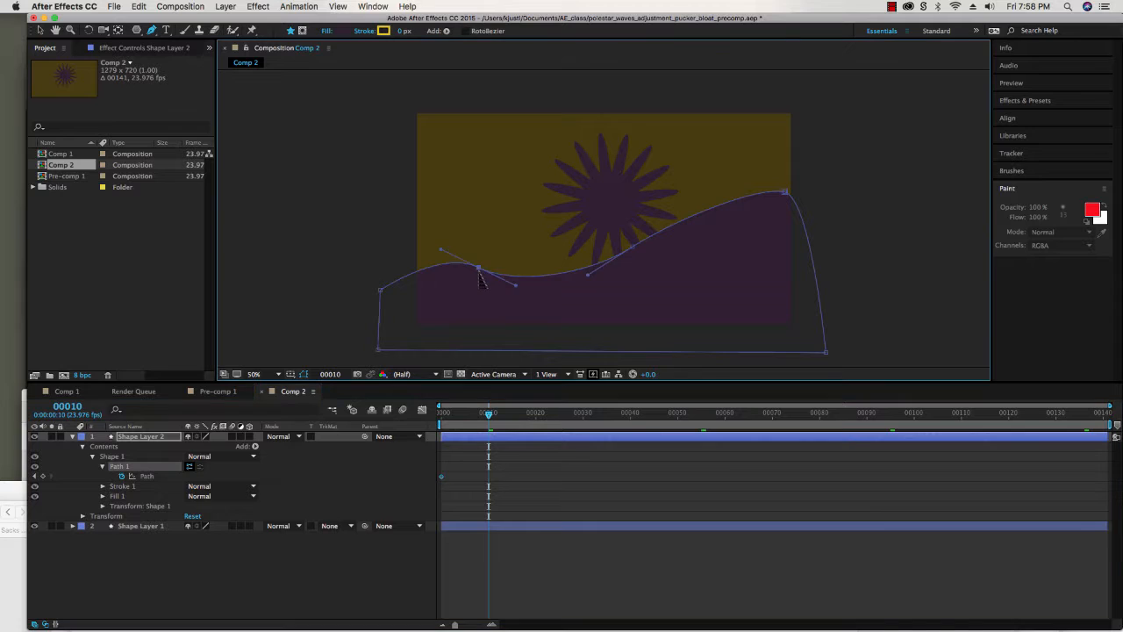
drag(479, 274, 478, 304)
drag(786, 193, 847, 294)
key(space)
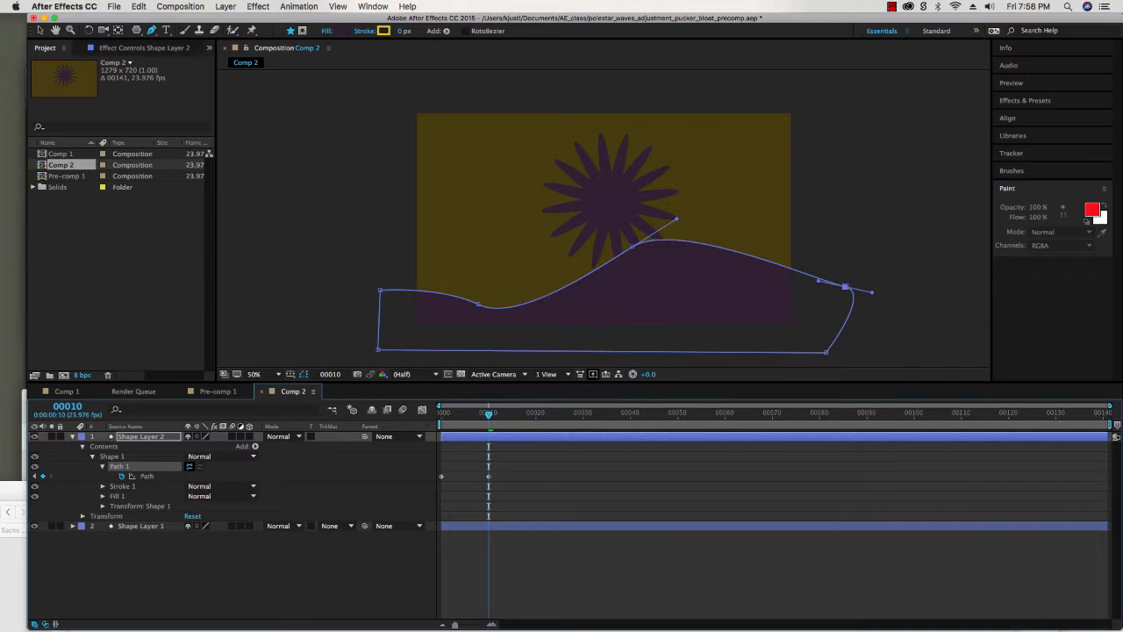
At frame 30, lower the wave's middle point, raise its left edge point and shift the remaining two curve points slightly
drag(633, 247, 686, 276)
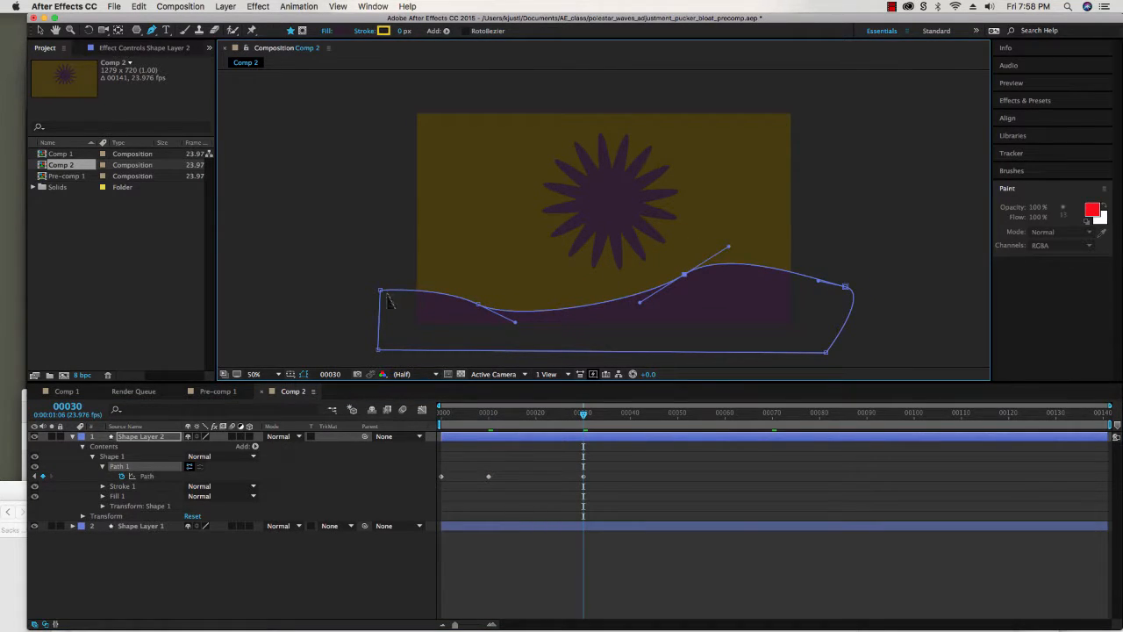
drag(380, 290, 375, 254)
drag(478, 305, 519, 289)
drag(845, 286, 858, 290)
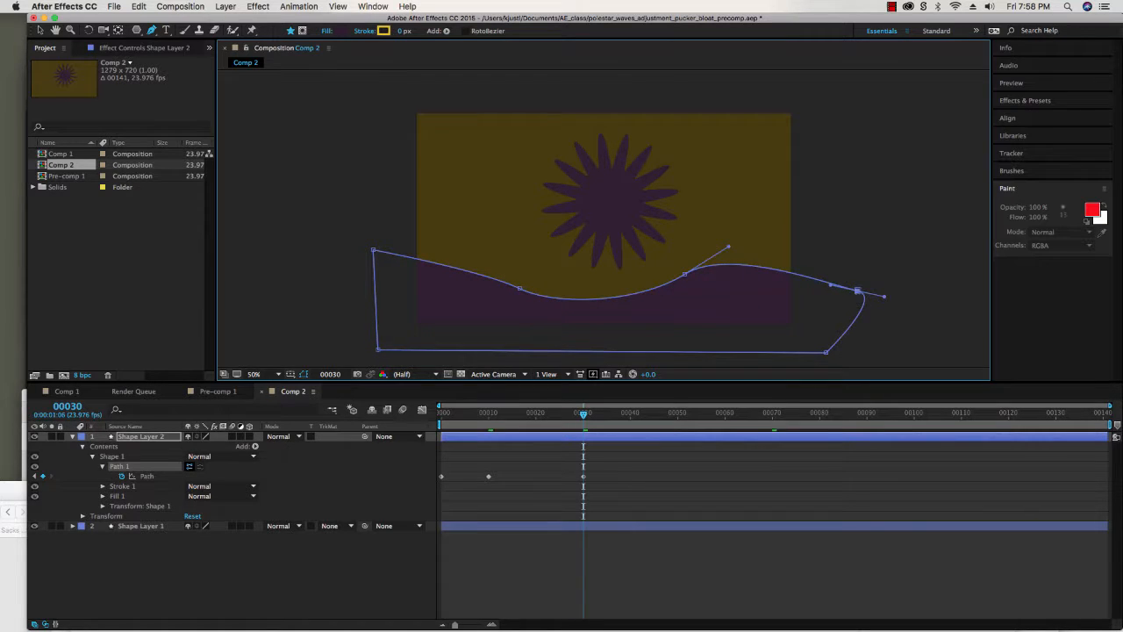
At frame 50, pull the wave's left curve point down into a trough and raise the right curve point into a high crest
click(677, 412)
drag(519, 289, 486, 316)
drag(685, 275, 767, 193)
key(space)
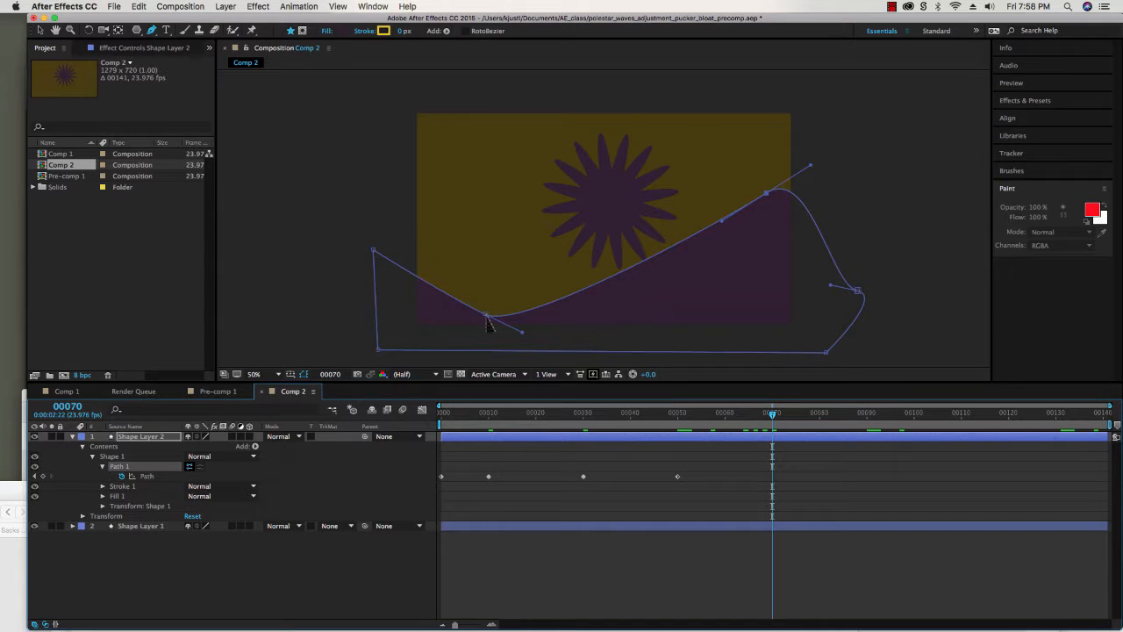
At frame 70, raise the wave's left curve point, drop its outer left corner, lower the right point and lengthen that point's handle
drag(489, 321, 438, 229)
drag(373, 250, 316, 354)
drag(769, 195, 737, 266)
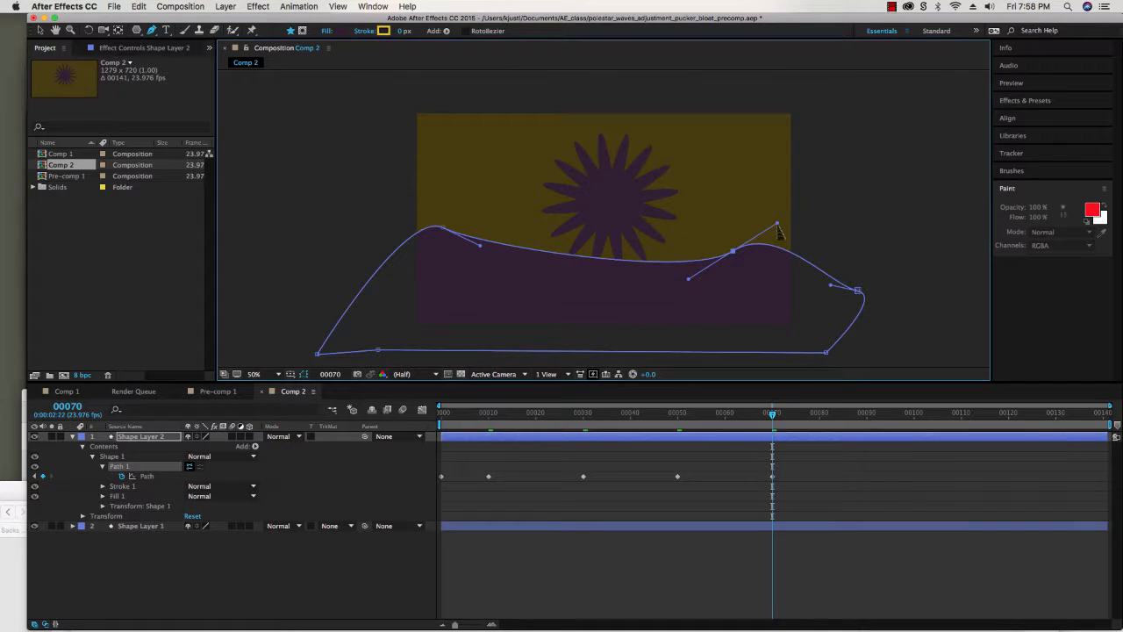
drag(778, 230, 862, 141)
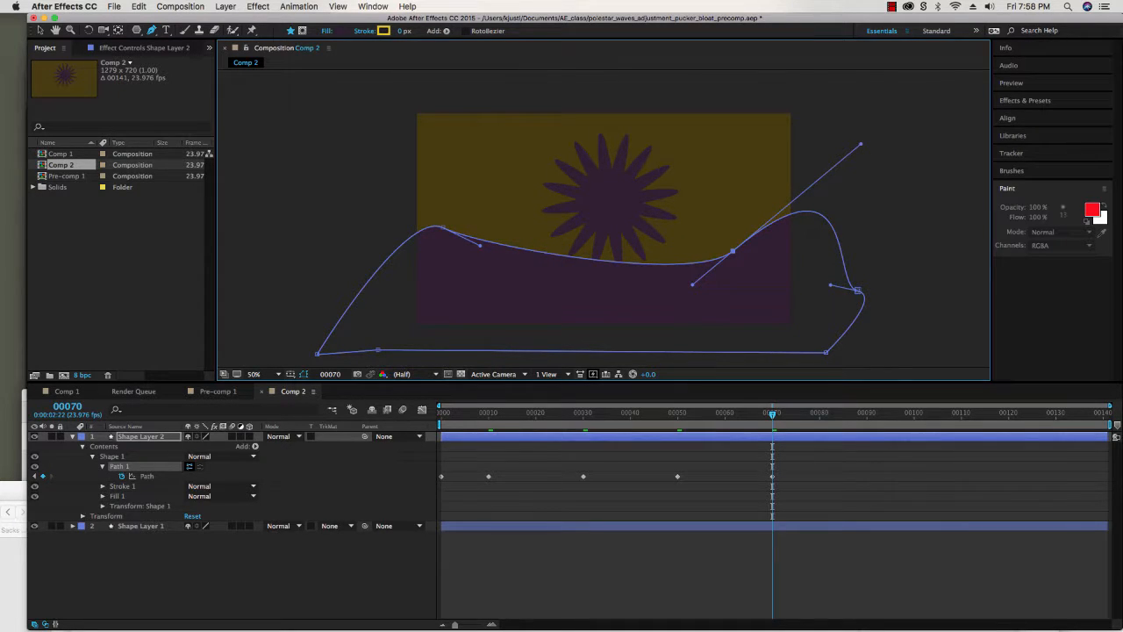
At frame 91, pull the wave's right curve point down and left, and move the left crest outside the frame
click(872, 413)
drag(734, 251, 670, 299)
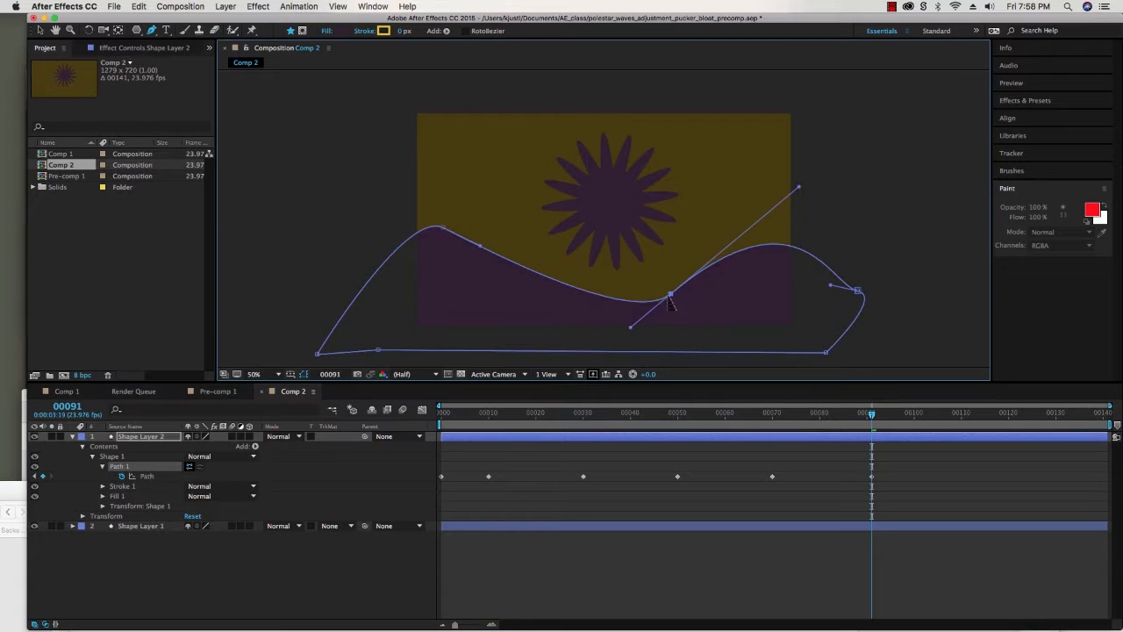
click(441, 230)
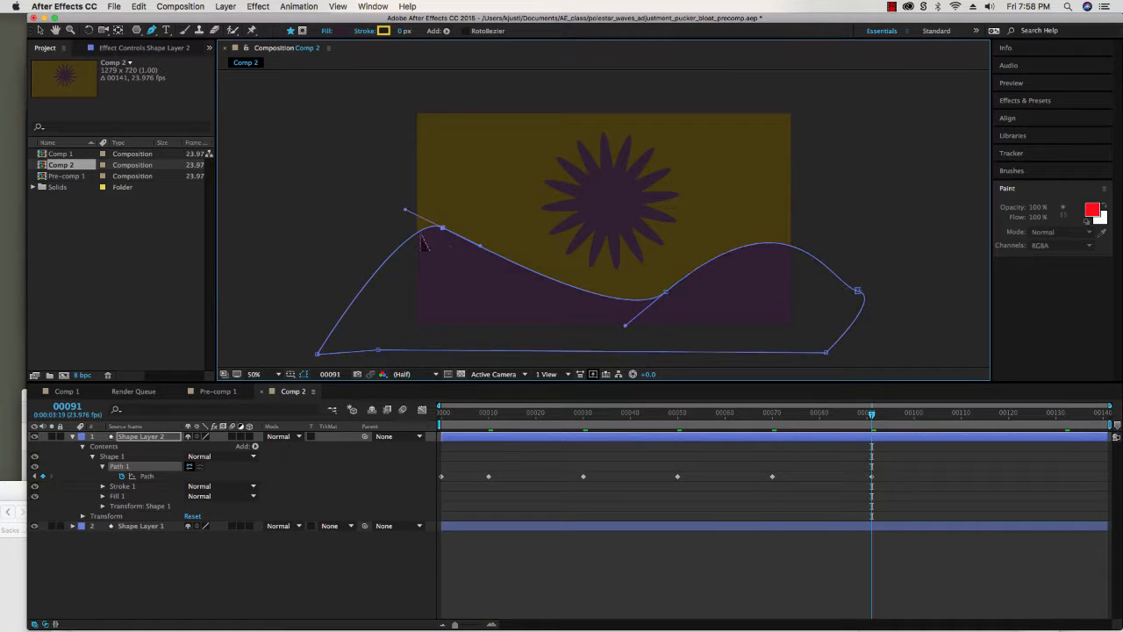
drag(422, 240, 303, 236)
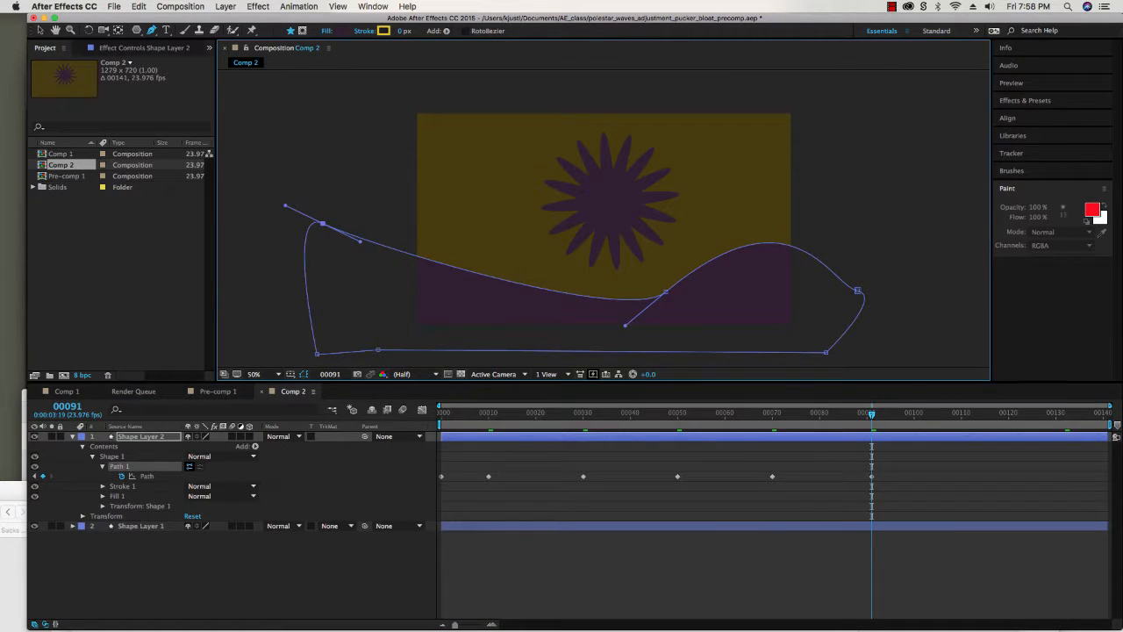
At frame 110, raise the wave's right curve point high and reshape the left curve point into a low crest with a steep handle
click(961, 413)
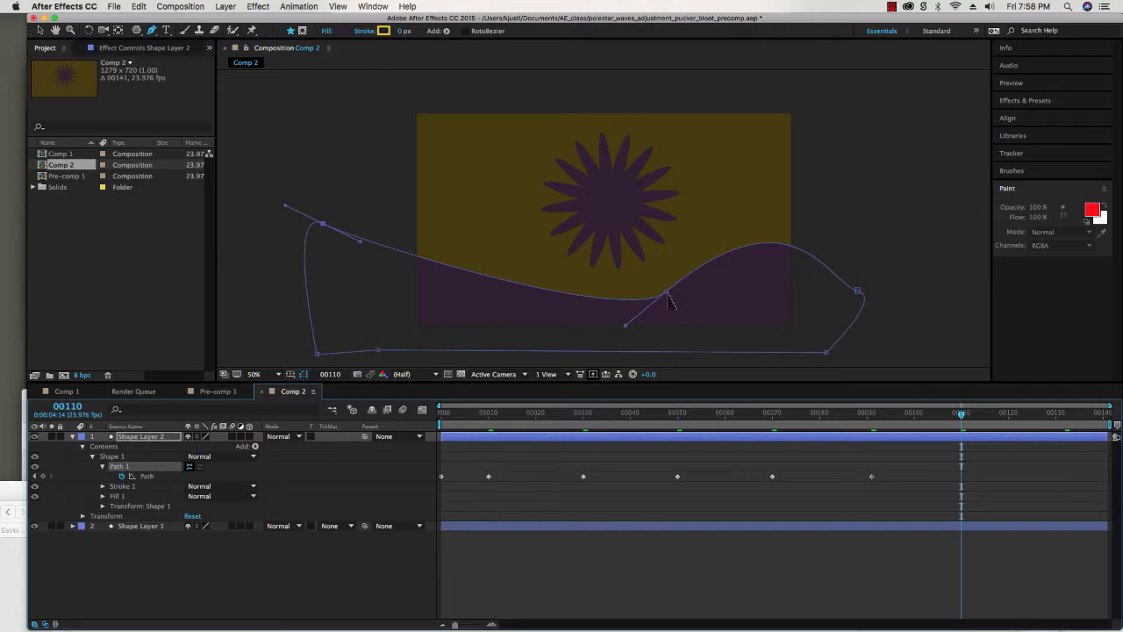
drag(670, 302, 766, 209)
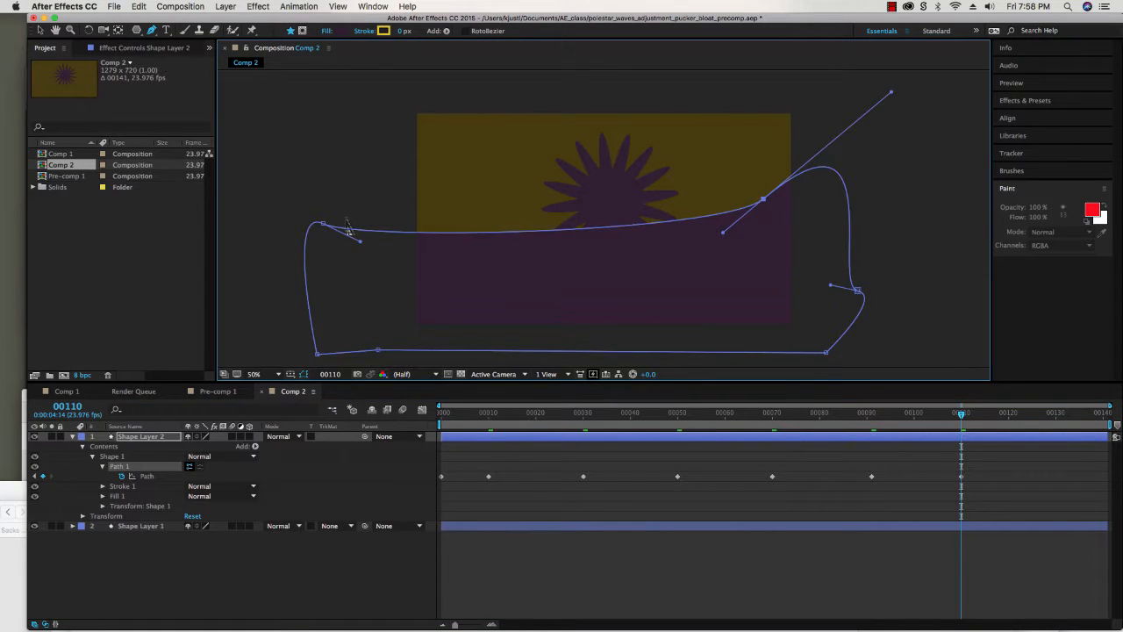
drag(338, 226, 512, 344)
key(space)
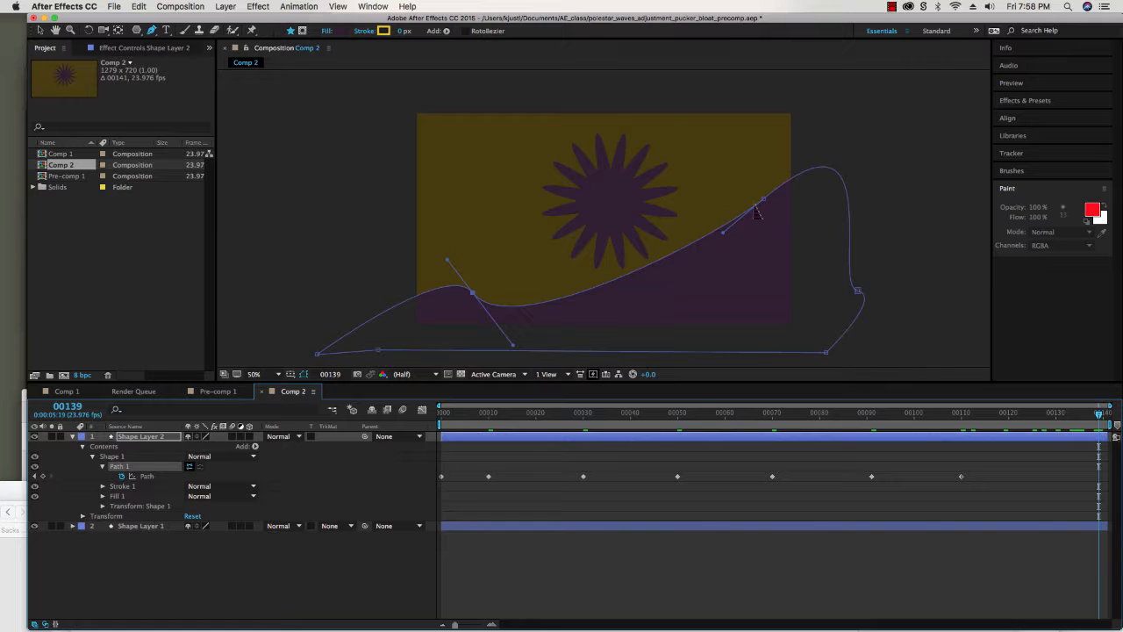
At frame 139, lower the wave's right curve point, raise the outer left corner and shift the left curve point inward
drag(763, 200, 728, 274)
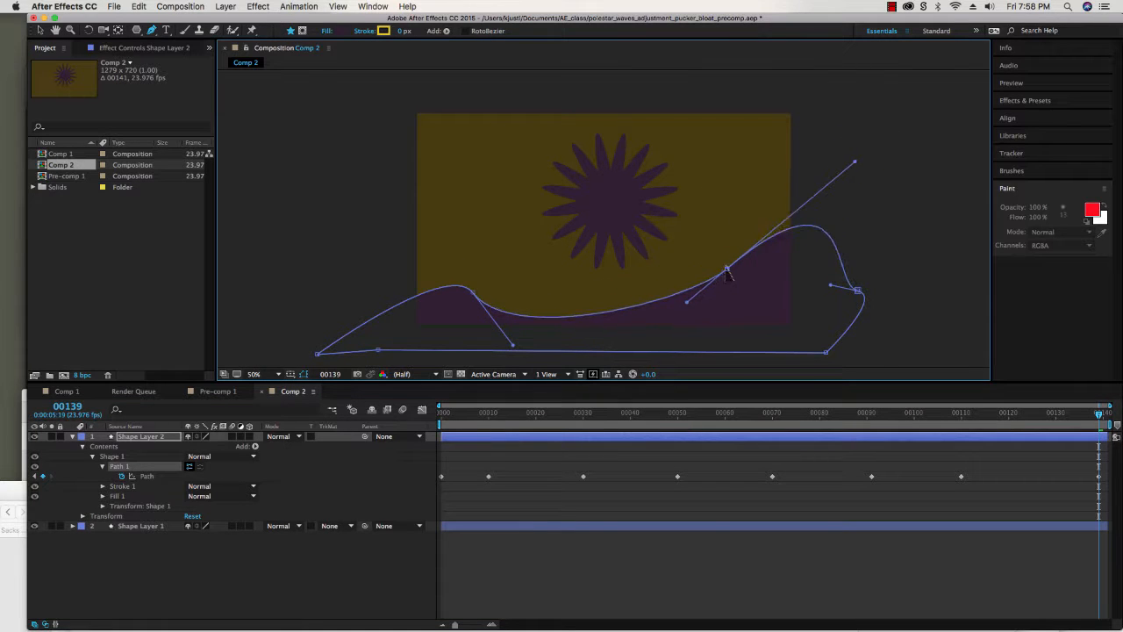
drag(318, 354, 277, 258)
click(515, 299)
drag(529, 306, 527, 312)
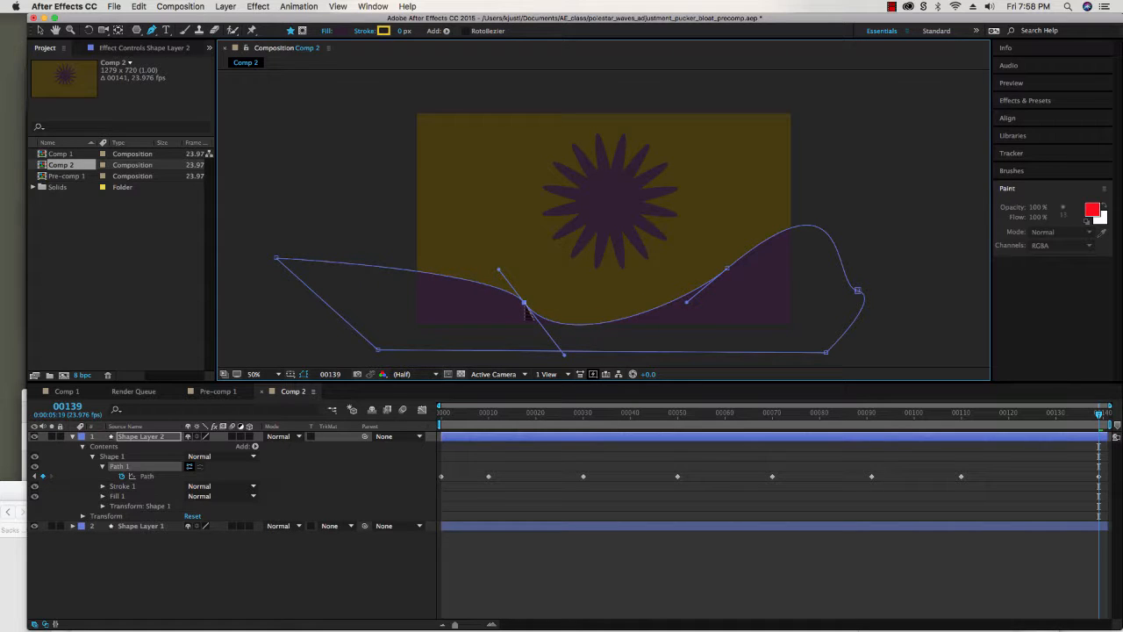
Move the frame 110 path keyframe to about frame 114 and preview the wave animation from frame 0
drag(961, 476, 980, 476)
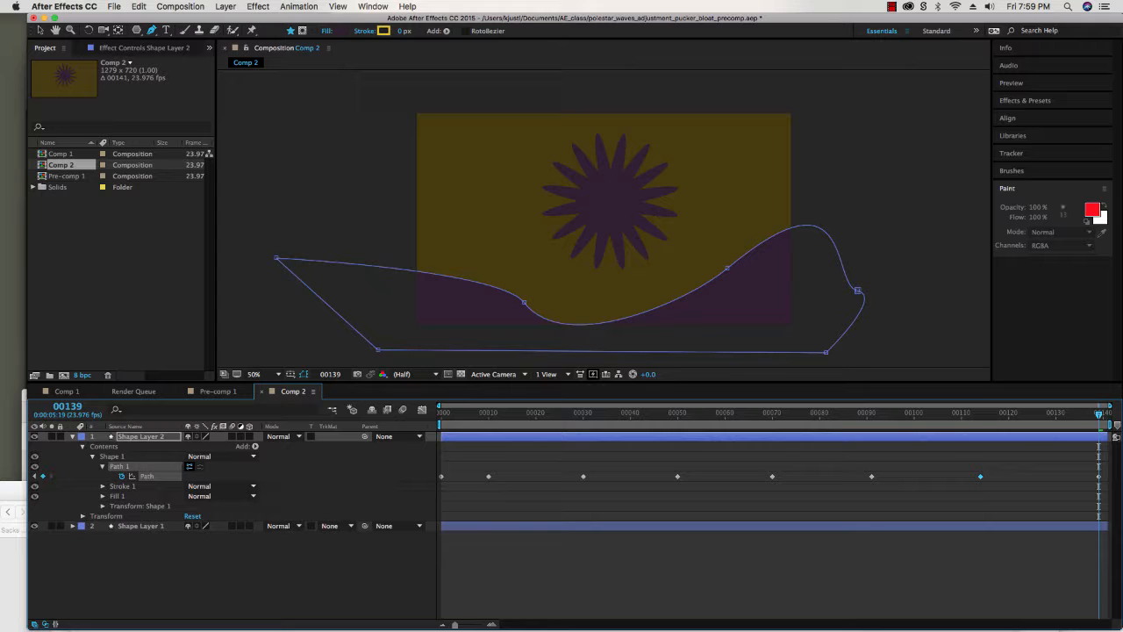
drag(1098, 413, 441, 413)
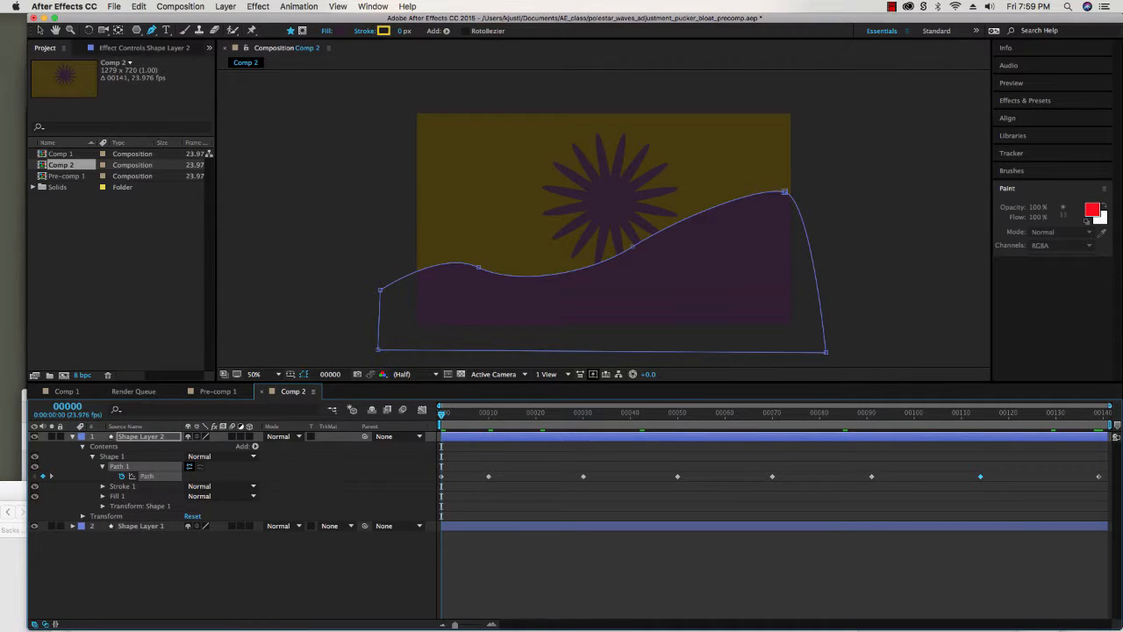
key(space)
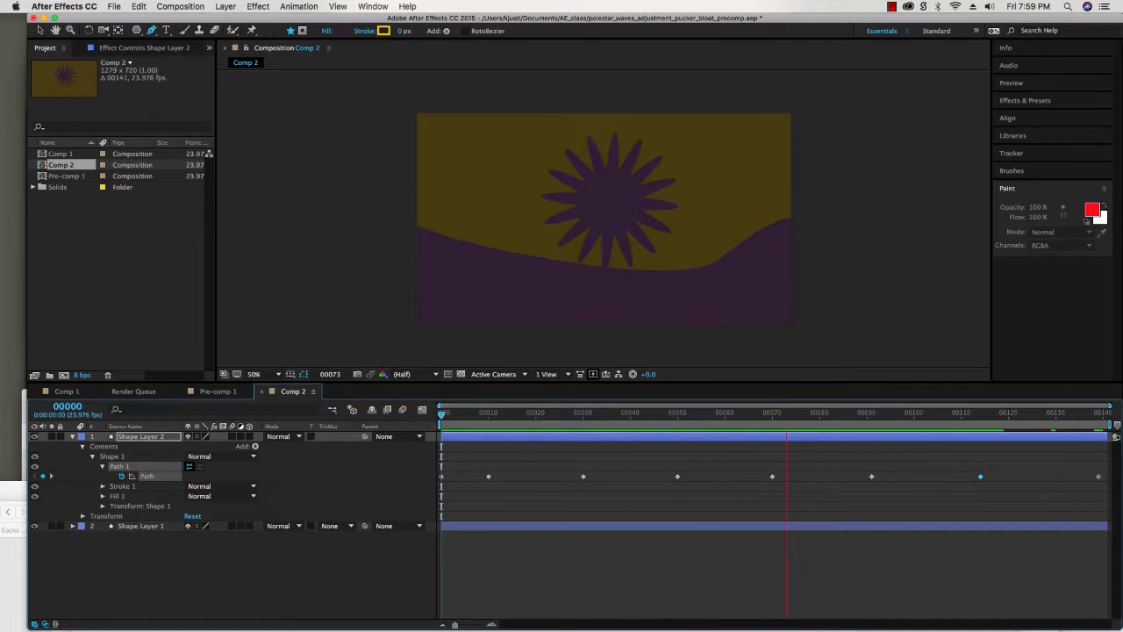
key(space)
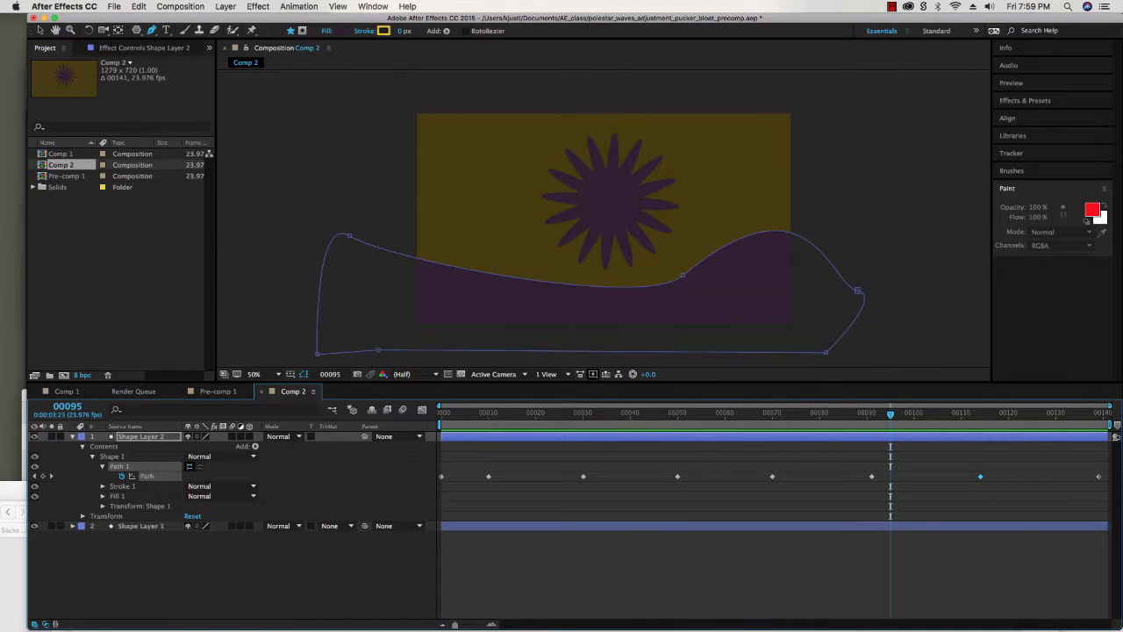
Collapse Shape Layer 2's properties, deselect it and add a new adjustment layer above both shape layers
click(73, 436)
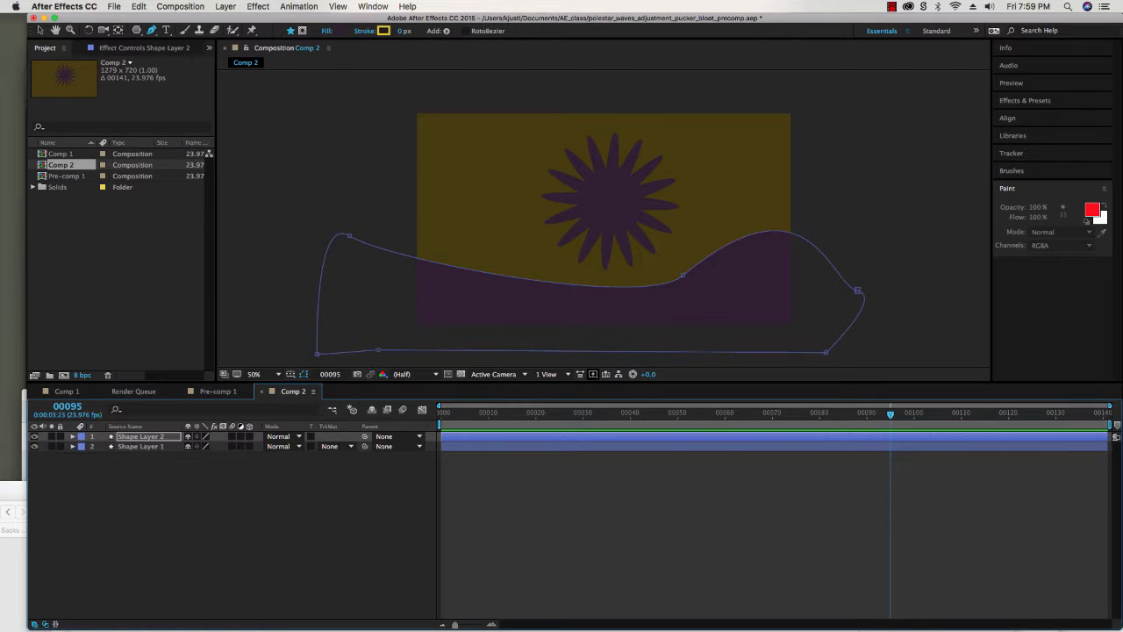
key(super+shift+a)
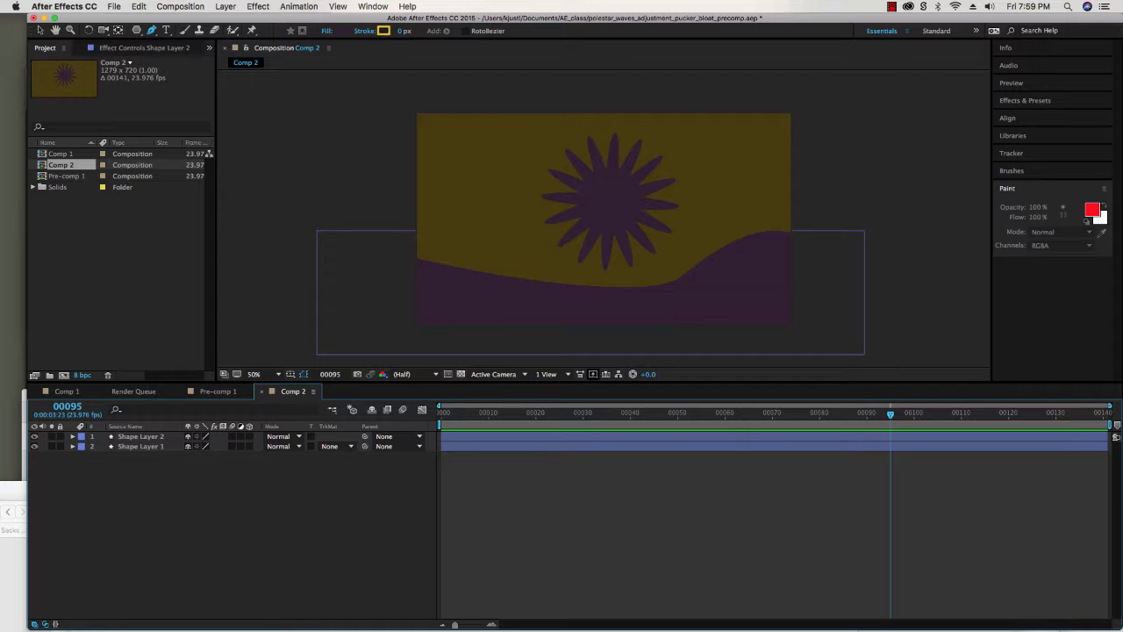
click(226, 6)
mouse_move(231, 21)
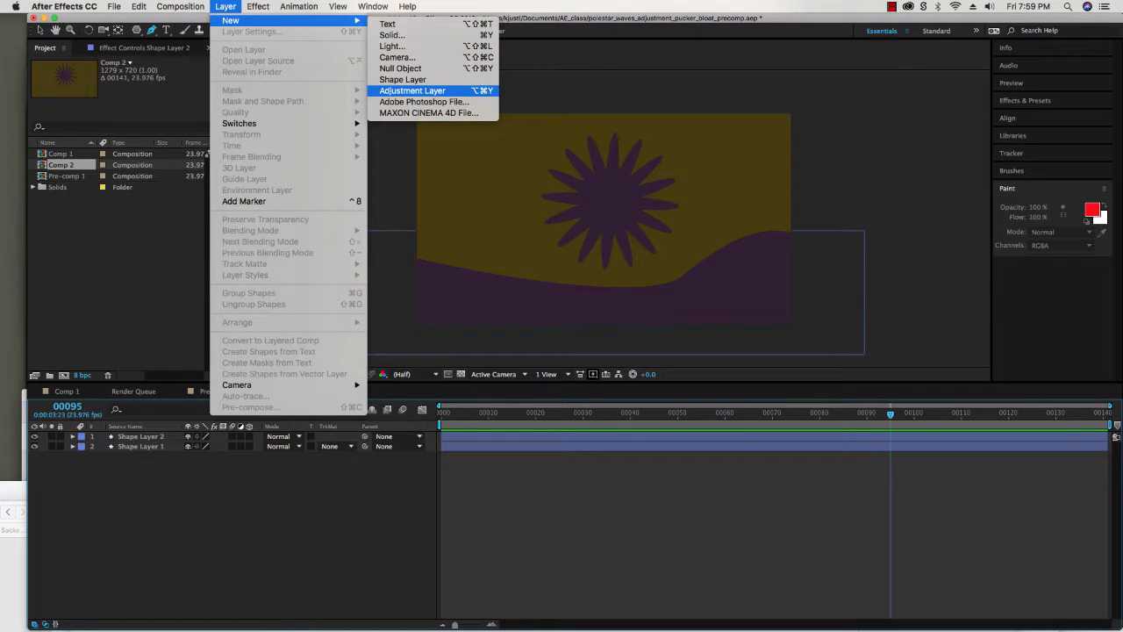
click(409, 90)
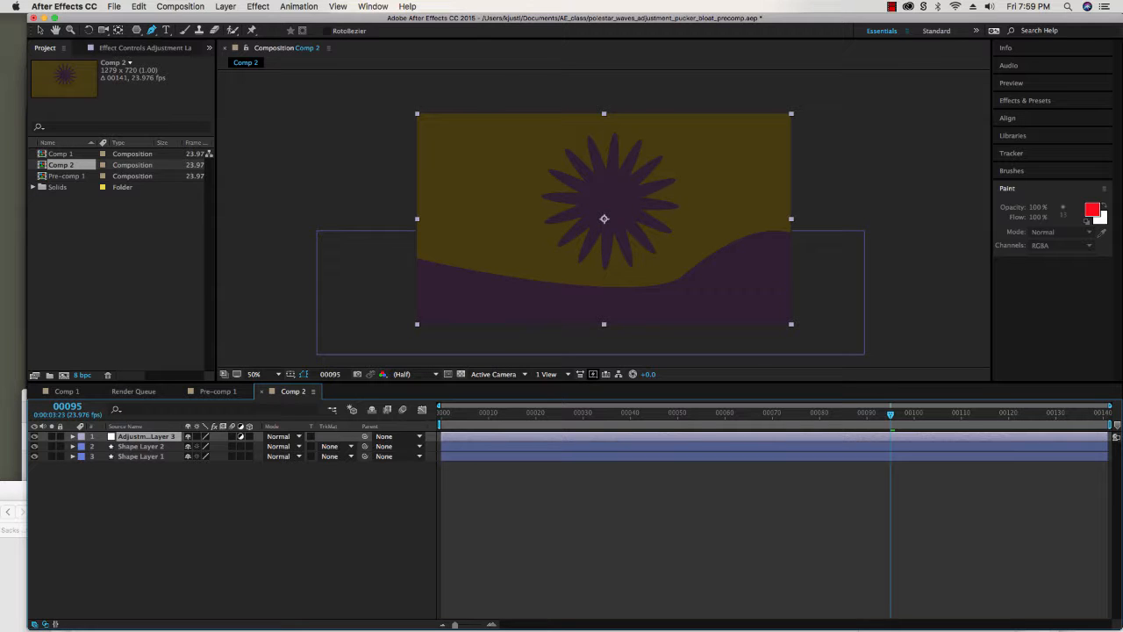
Apply the Hue/Saturation color correction effect to the adjustment layer and expand its properties in the timeline
click(257, 7)
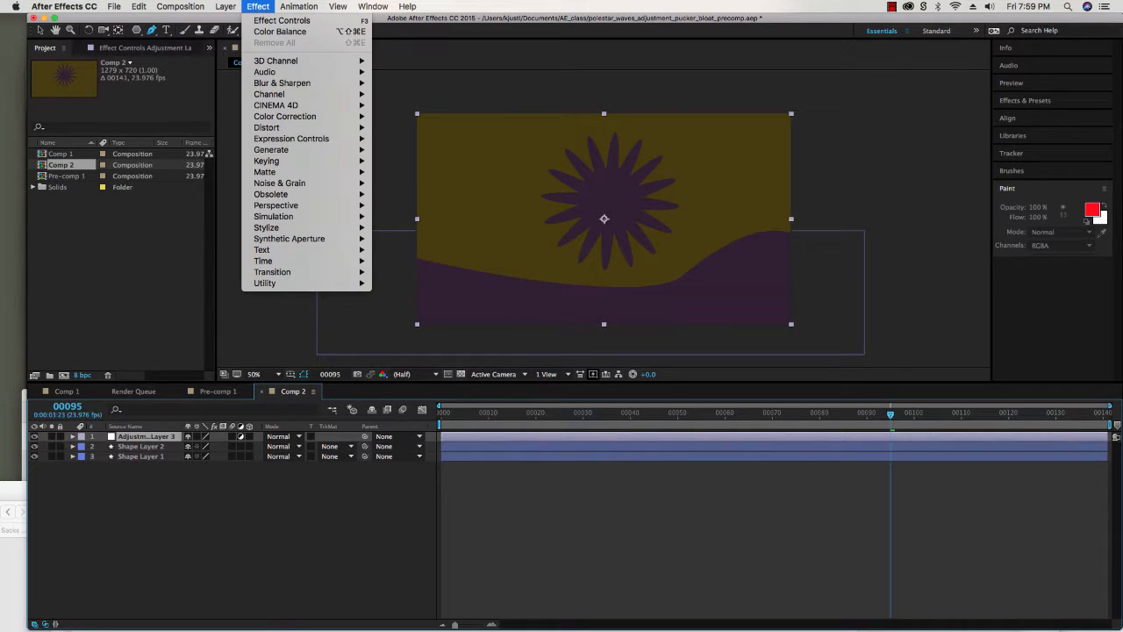
mouse_move(285, 116)
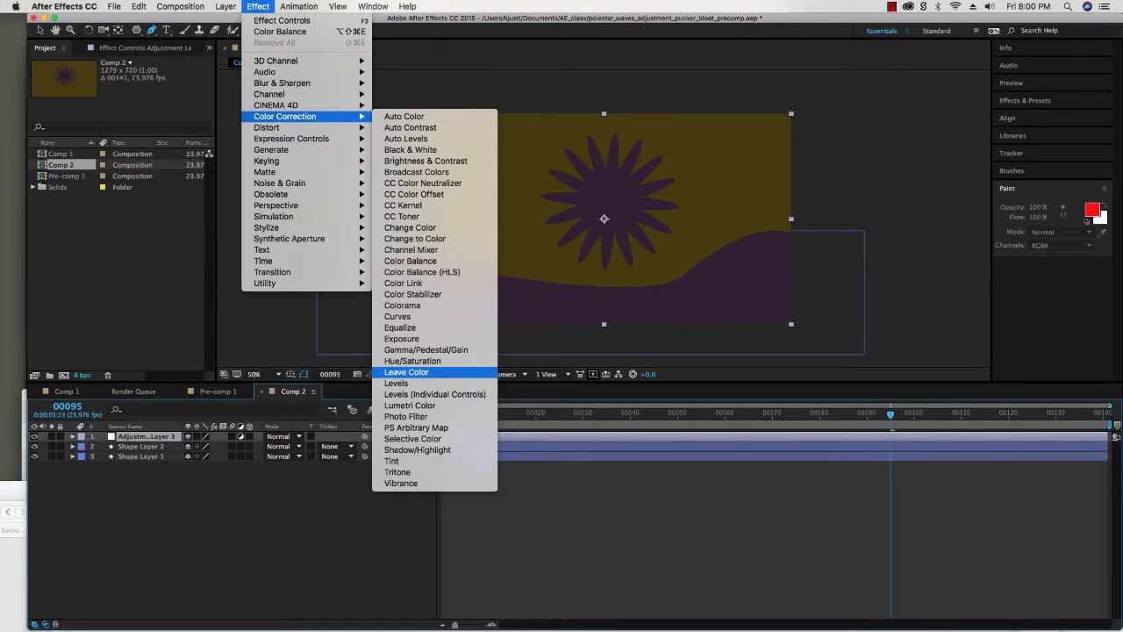
click(412, 361)
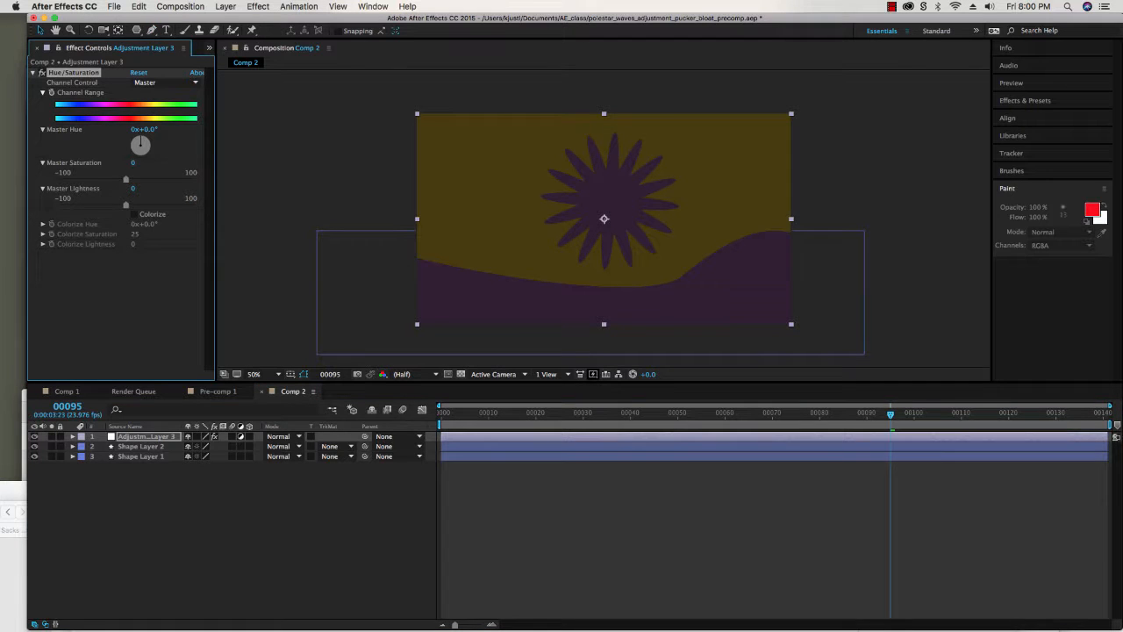
click(72, 436)
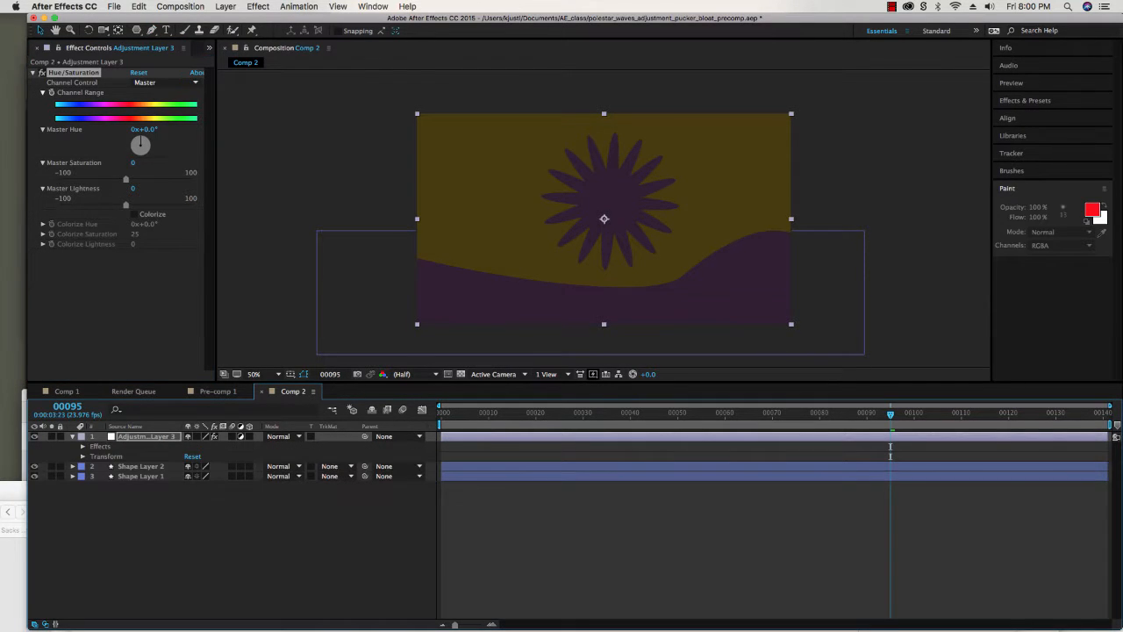
click(83, 446)
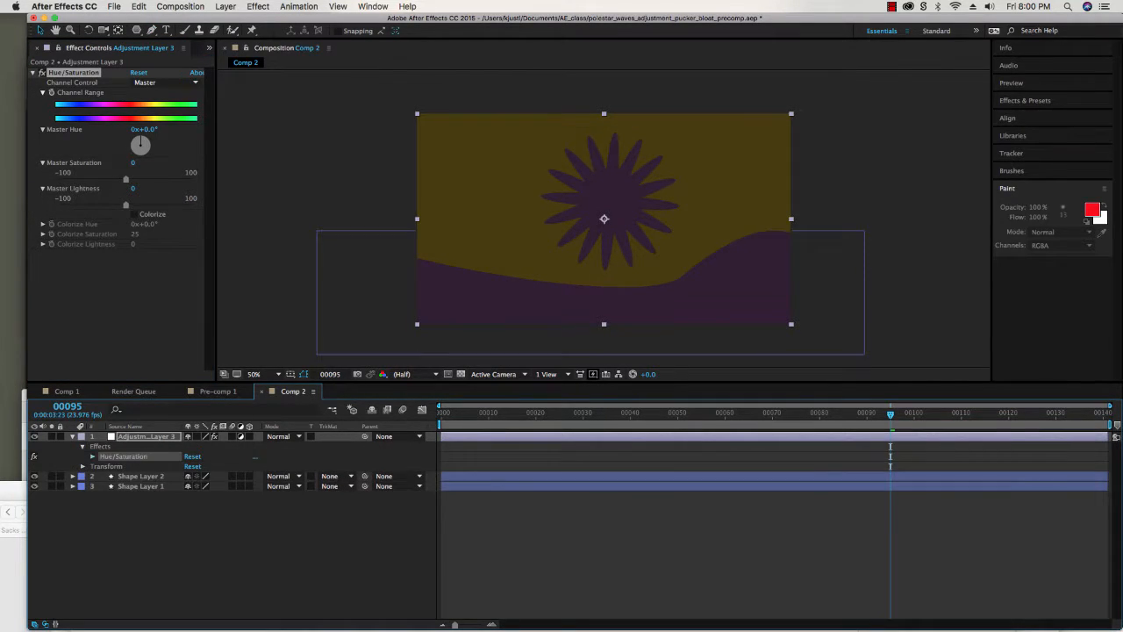
click(92, 456)
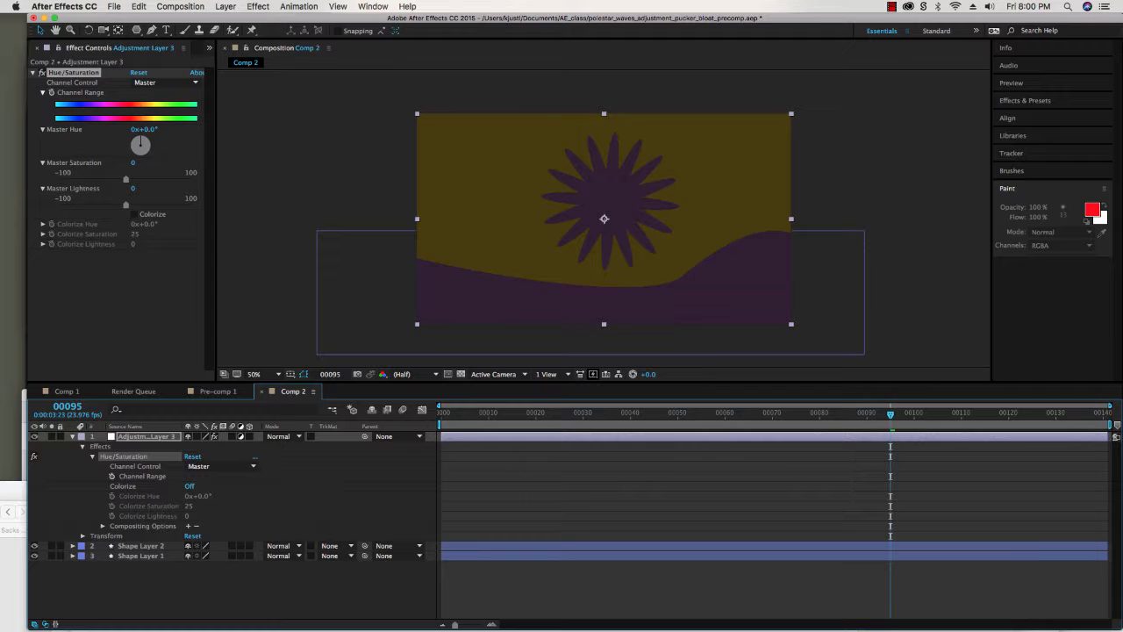
At frame 0, enable keyframing for the effect's Channel Range and set Master Hue to 234°
key(space)
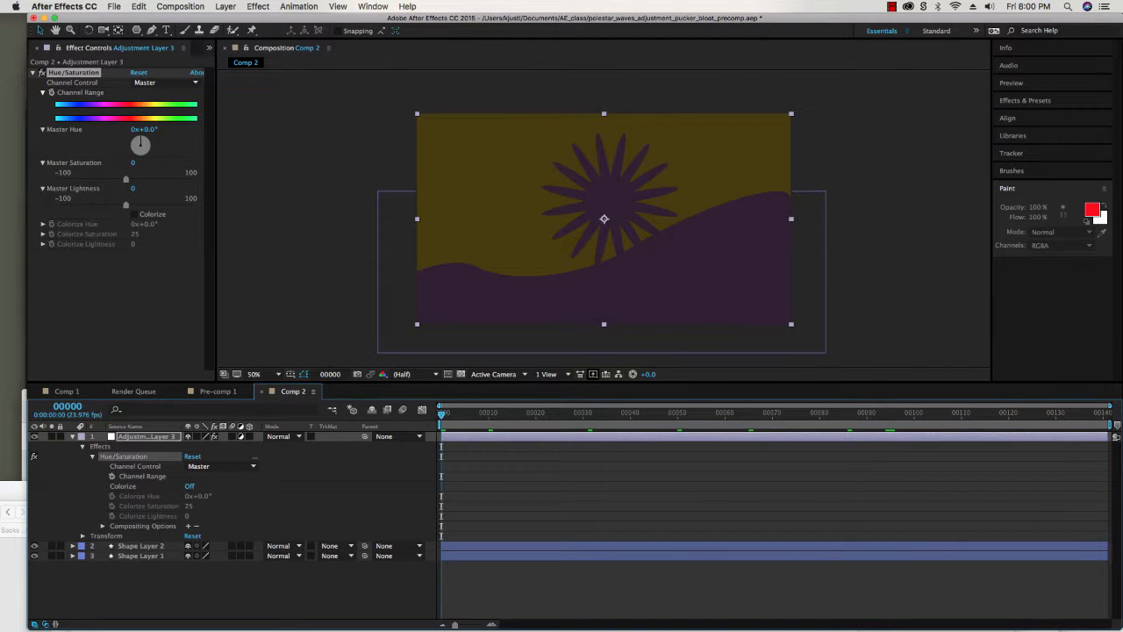
click(112, 475)
drag(144, 129, 245, 129)
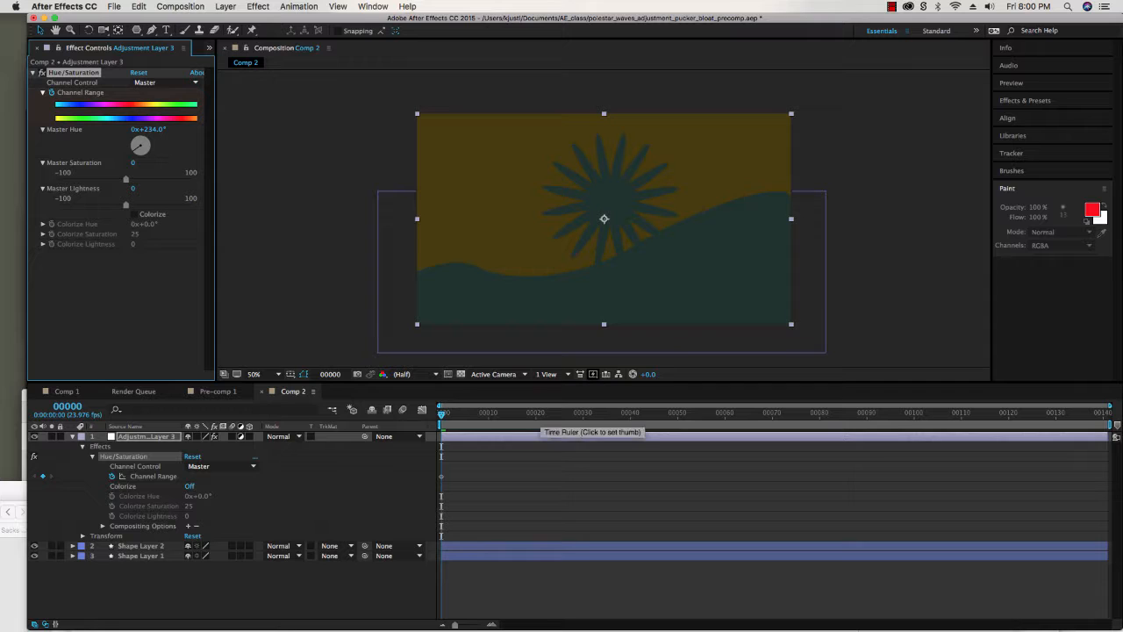
Keyframe a shifted Master Hue at frame 20 and a Master Hue of 322° at frame 40
click(536, 413)
drag(148, 129, 175, 129)
click(630, 412)
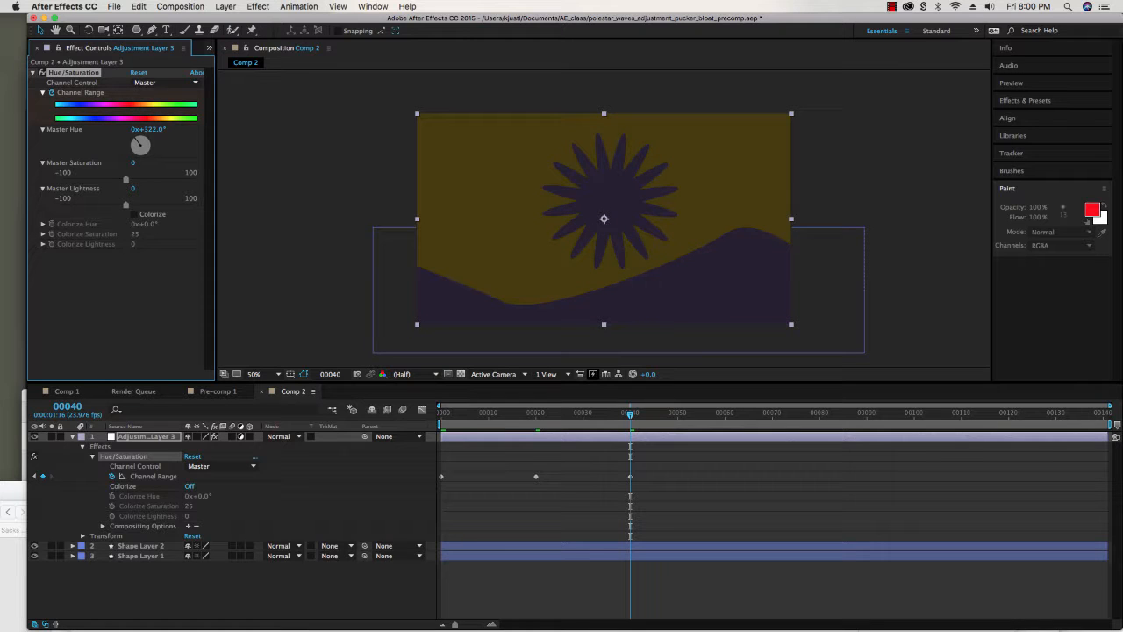
Add a Channel Range keyframe at frame 60 with Master Hue at 1x+170°
click(729, 412)
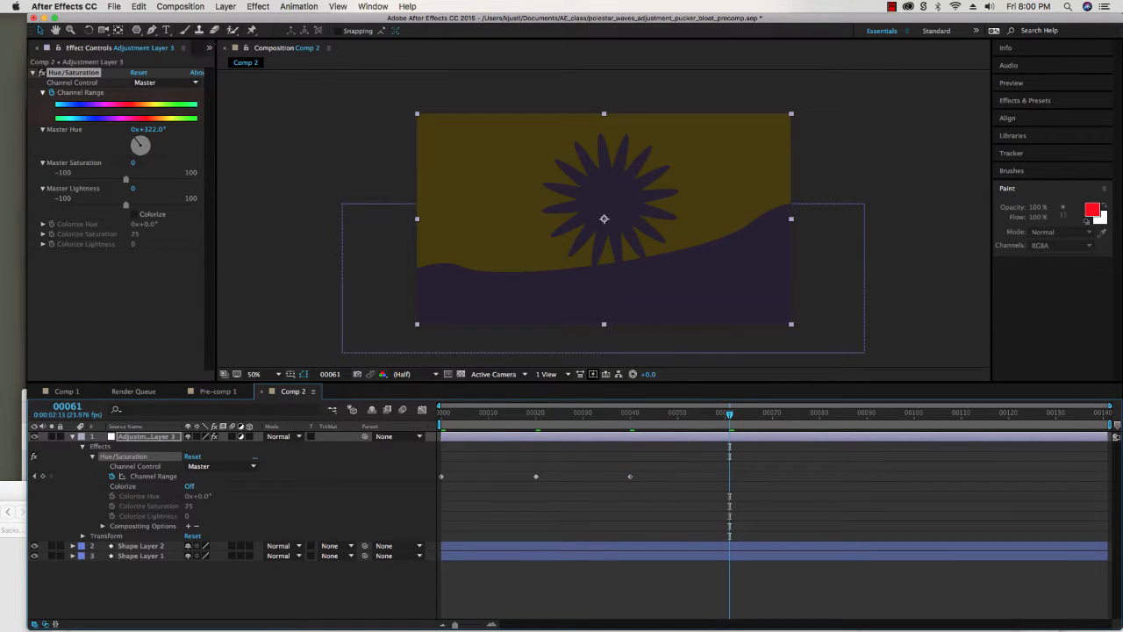
key(Page_Up)
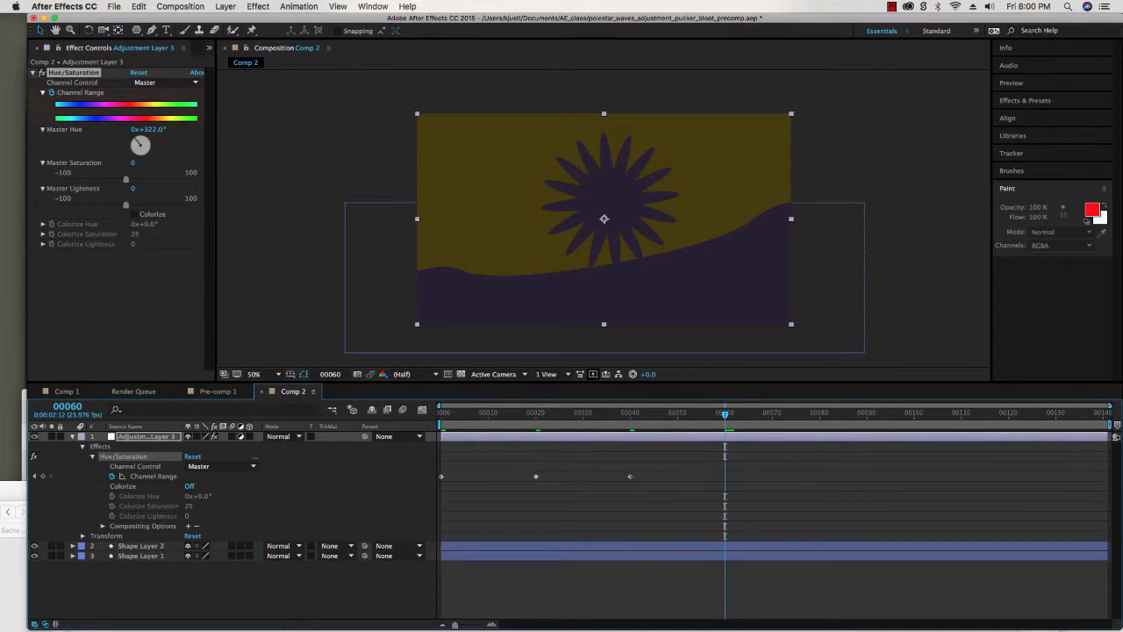
mouse_move(136, 141)
mouse_down()
mouse_move(154, 147)
mouse_move(143, 158)
mouse_up()
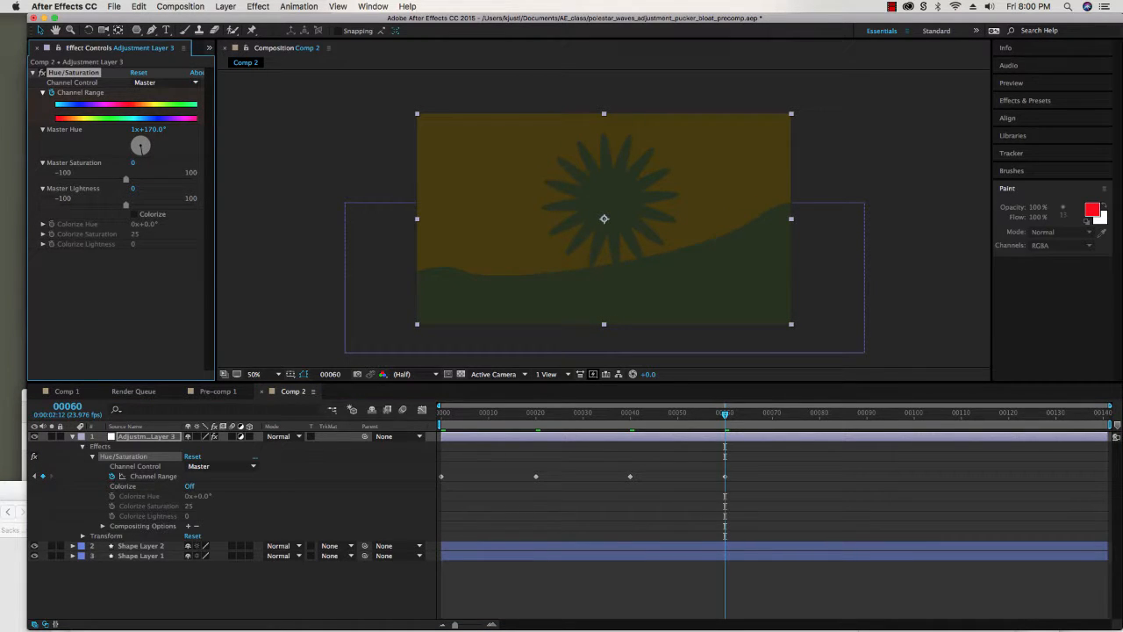
At frame 80, set Master Hue to 1x+48° and Master Saturation to 77
key(shift+Page_Down)
key(shift+Page_Down)
drag(143, 158, 147, 137)
drag(125, 179, 177, 179)
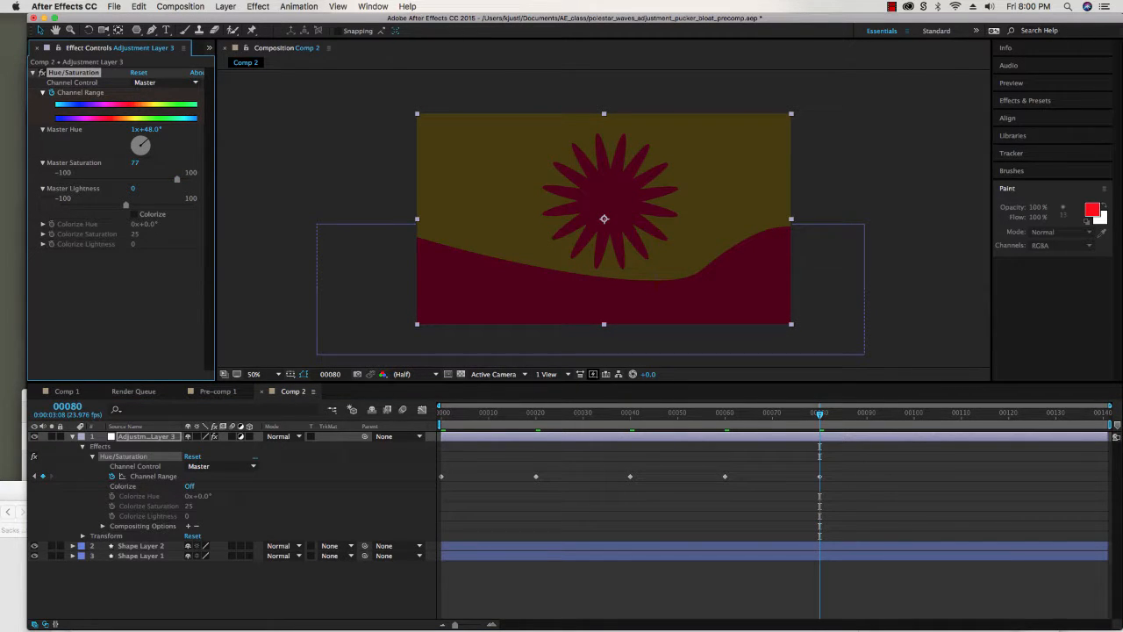
At frame 100, raise Master Lightness to 23
key(shift+Page_Down)
key(shift+Page_Down)
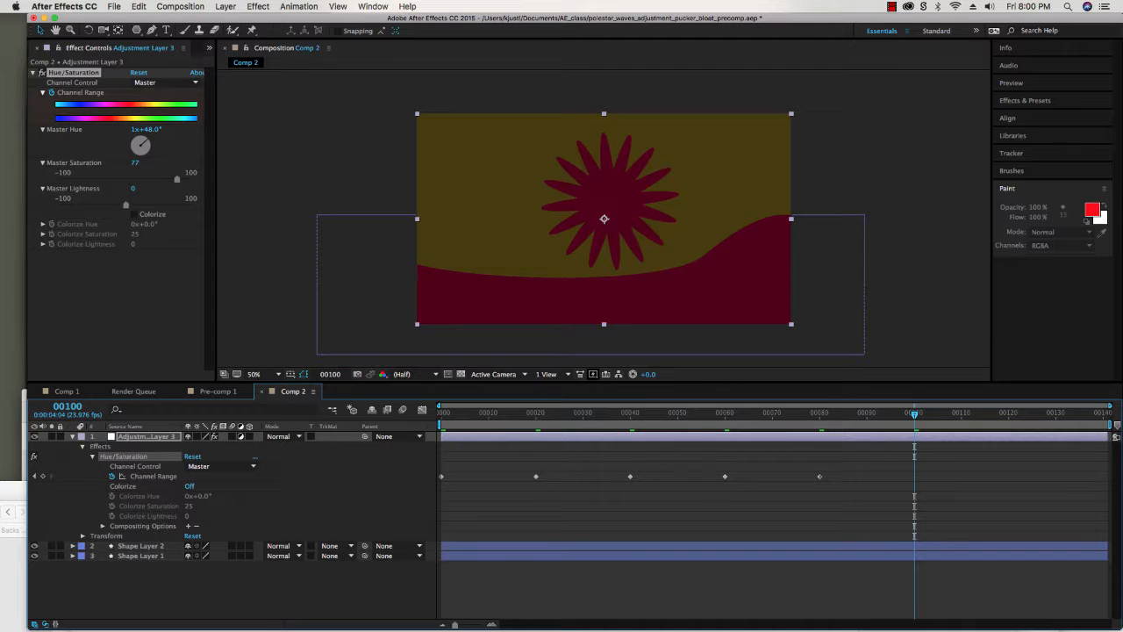
mouse_move(125, 205)
mouse_down()
mouse_move(158, 204)
mouse_move(109, 205)
mouse_move(141, 204)
mouse_up()
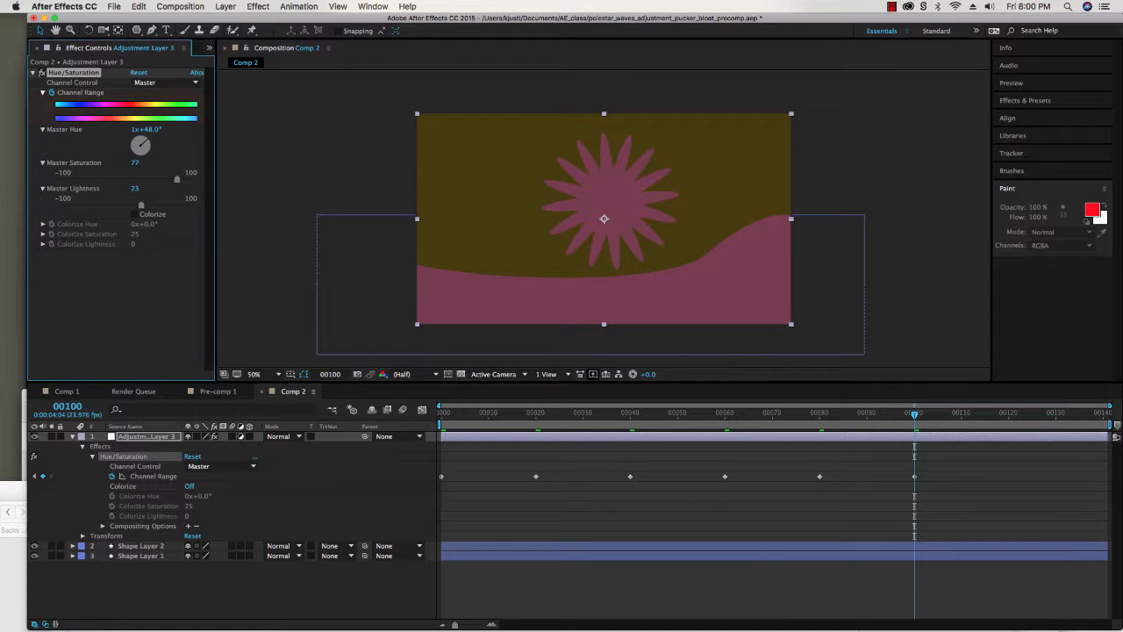
At frame 120, lower Master Lightness to -34 and set Master Hue to 1x+168°
click(1008, 412)
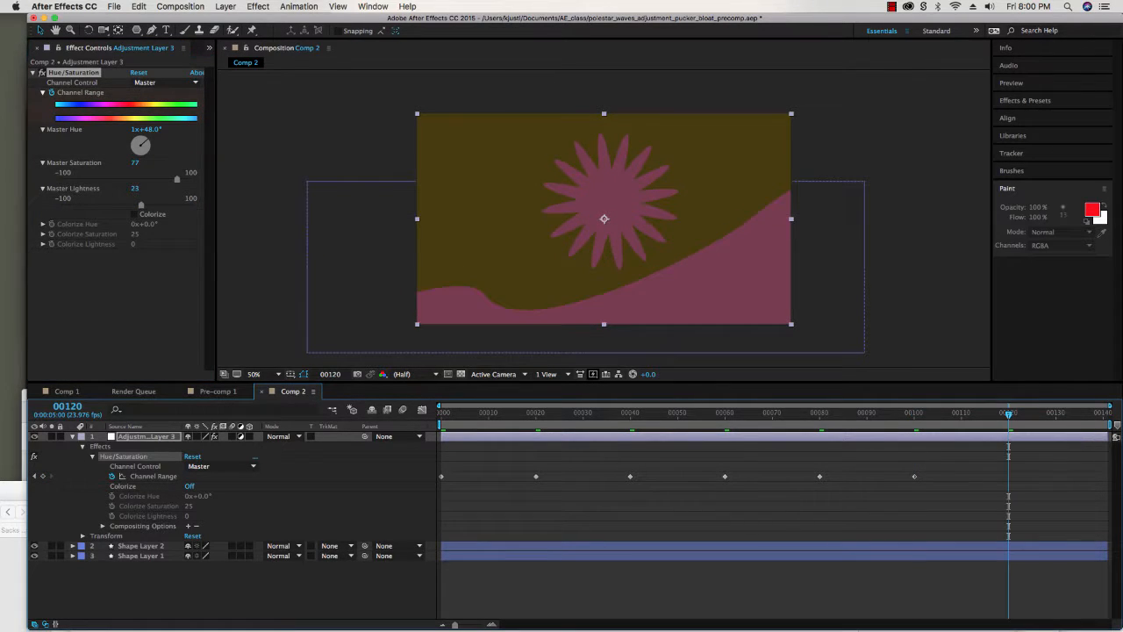
drag(141, 204, 104, 205)
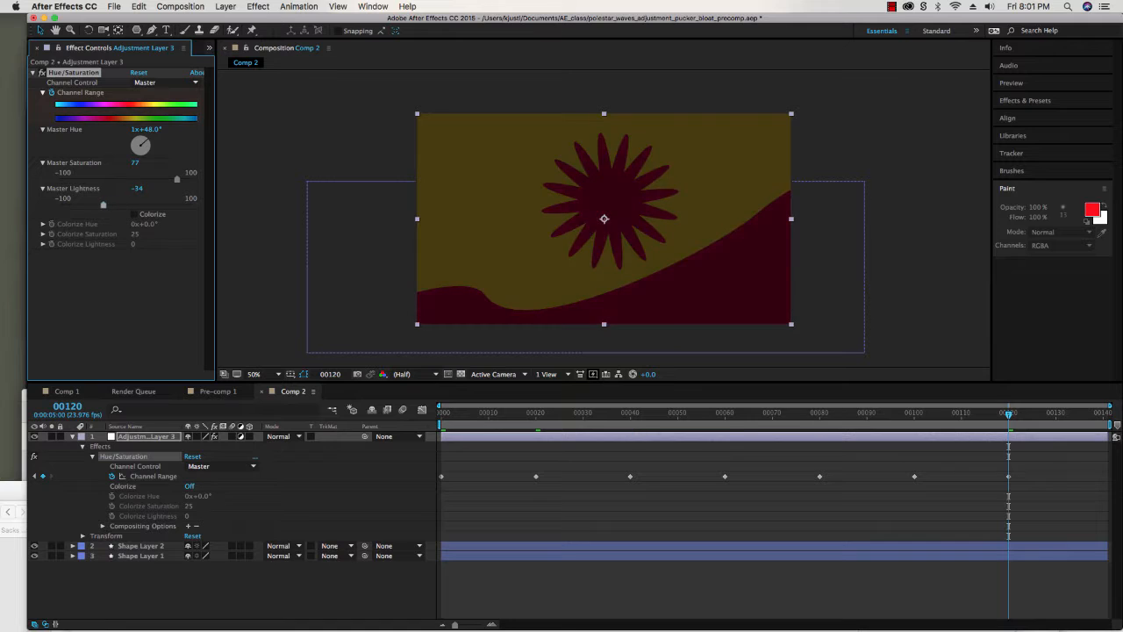
click(42, 224)
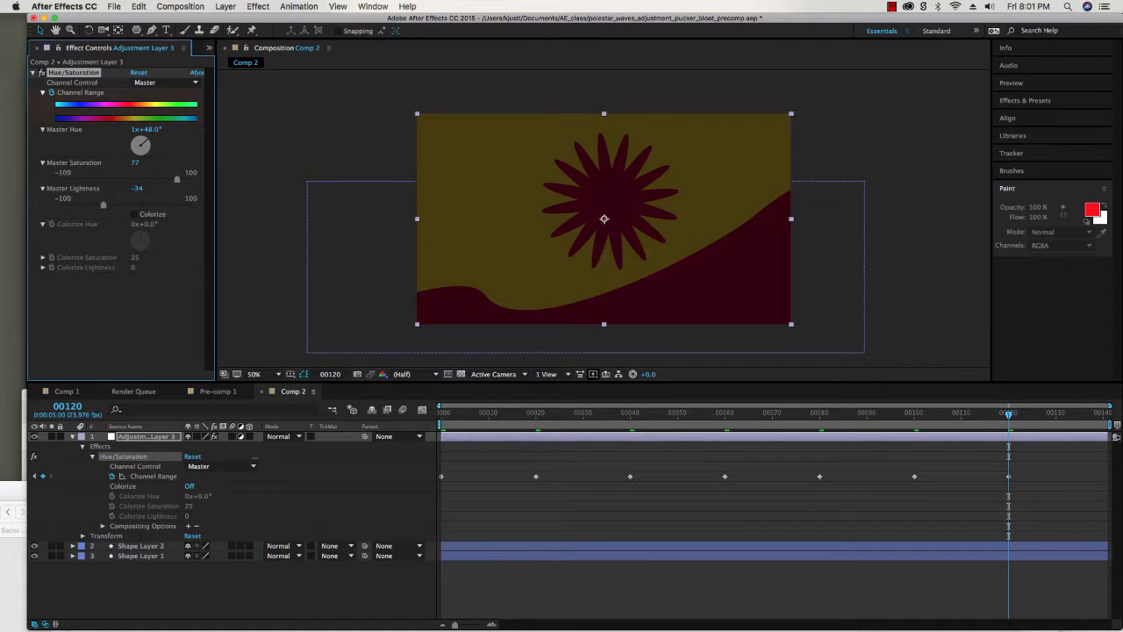
drag(145, 140, 142, 153)
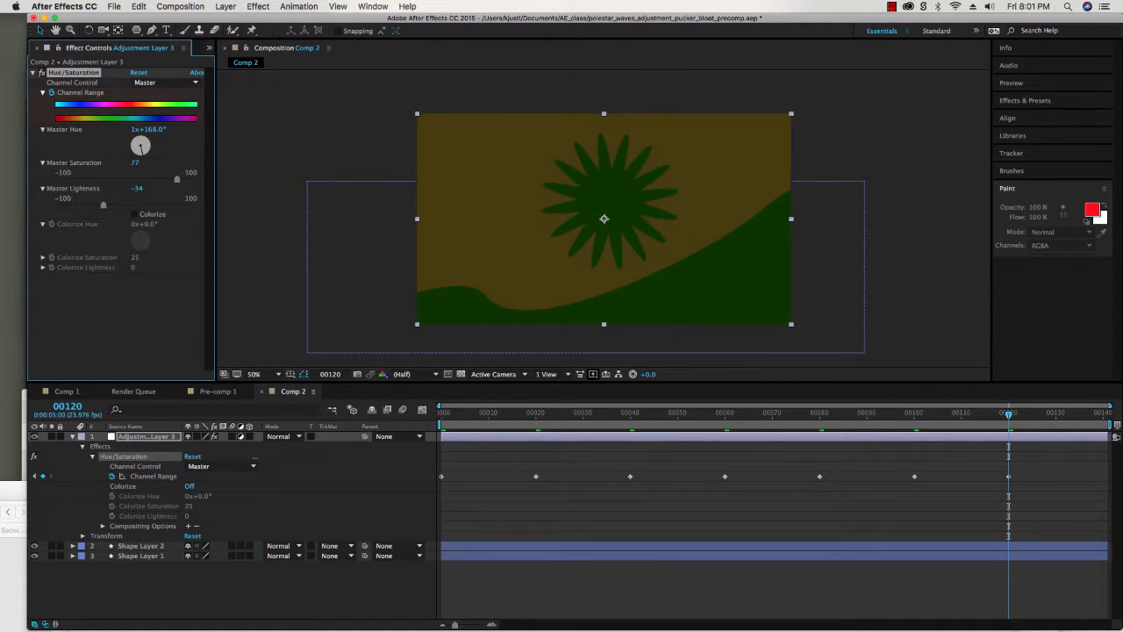
At frame 140, set Master Saturation to -81 and Master Lightness to -93, and preview the color animation with the layer's properties collapsed
key(End)
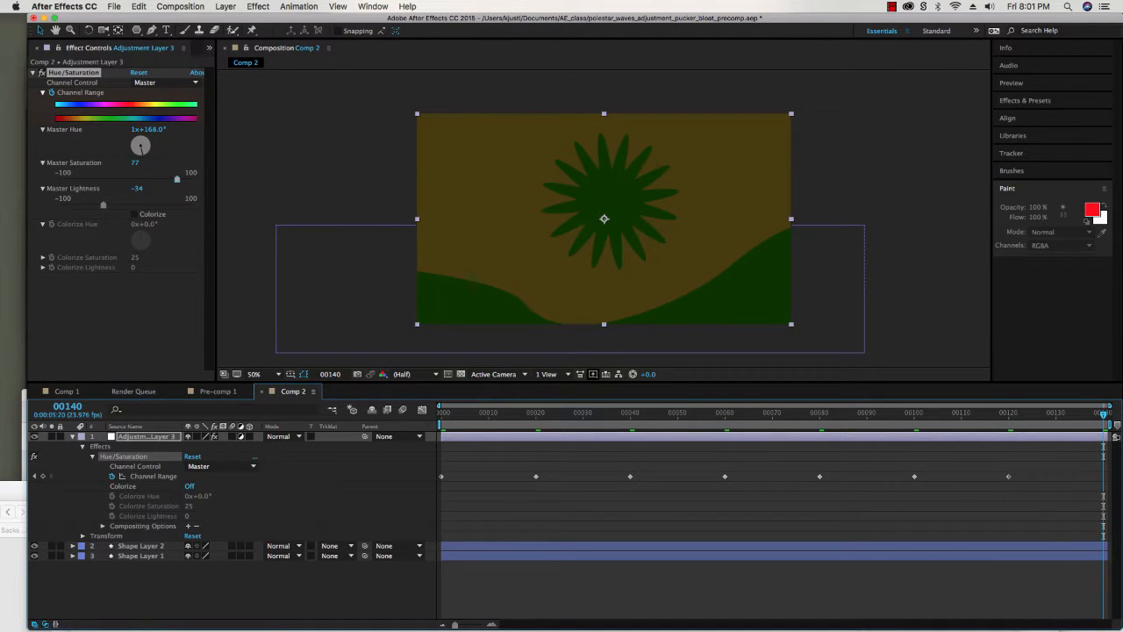
drag(176, 179, 63, 206)
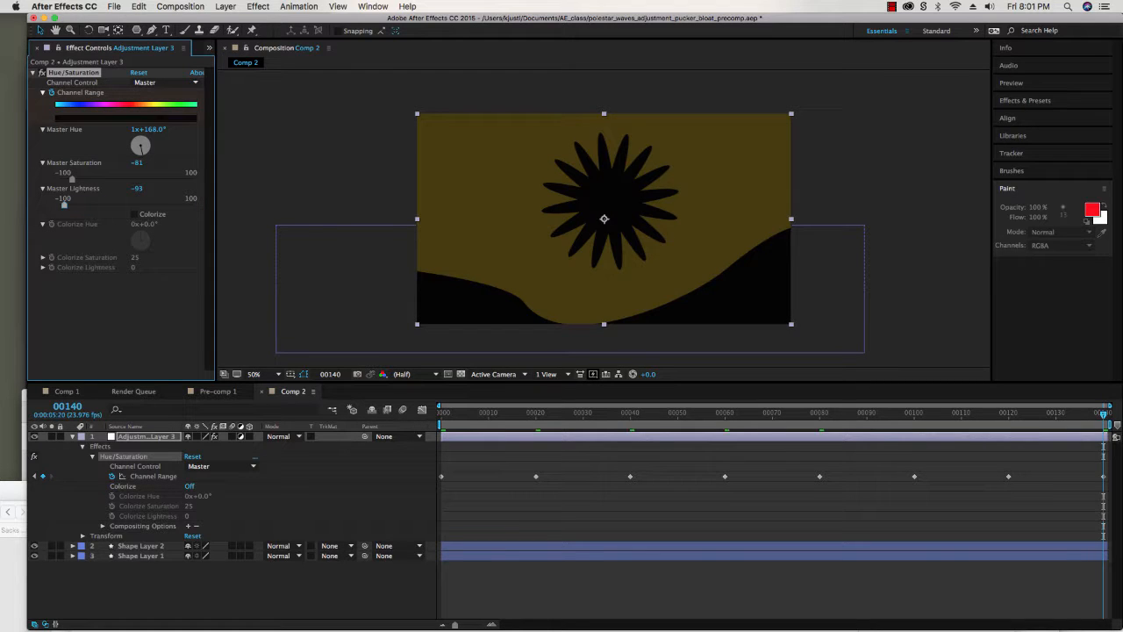
key(space)
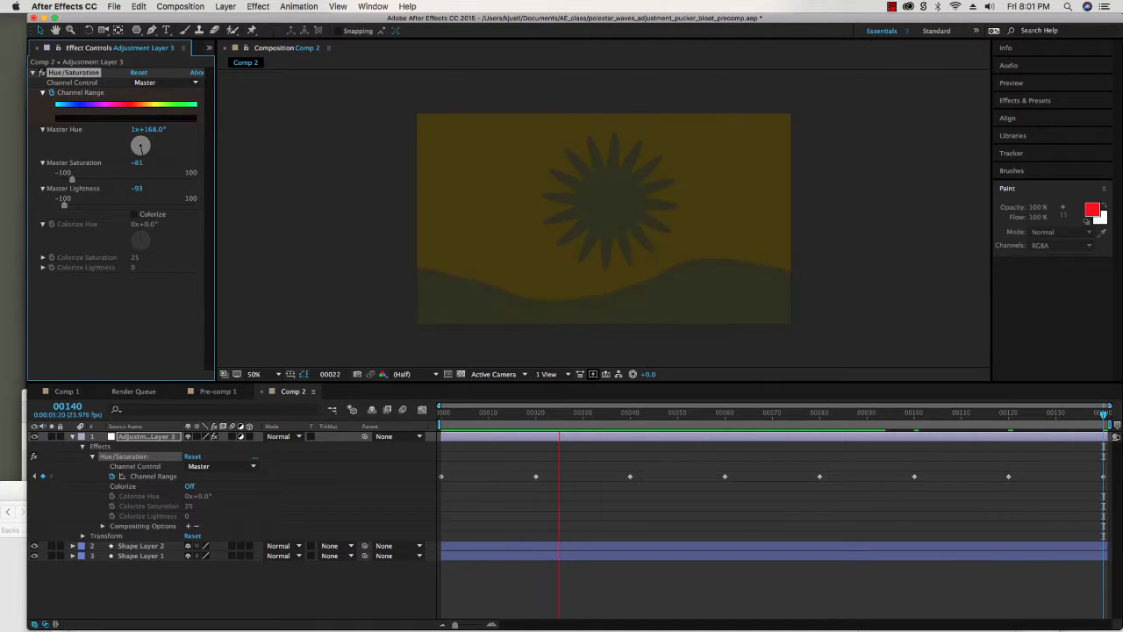
key(u)
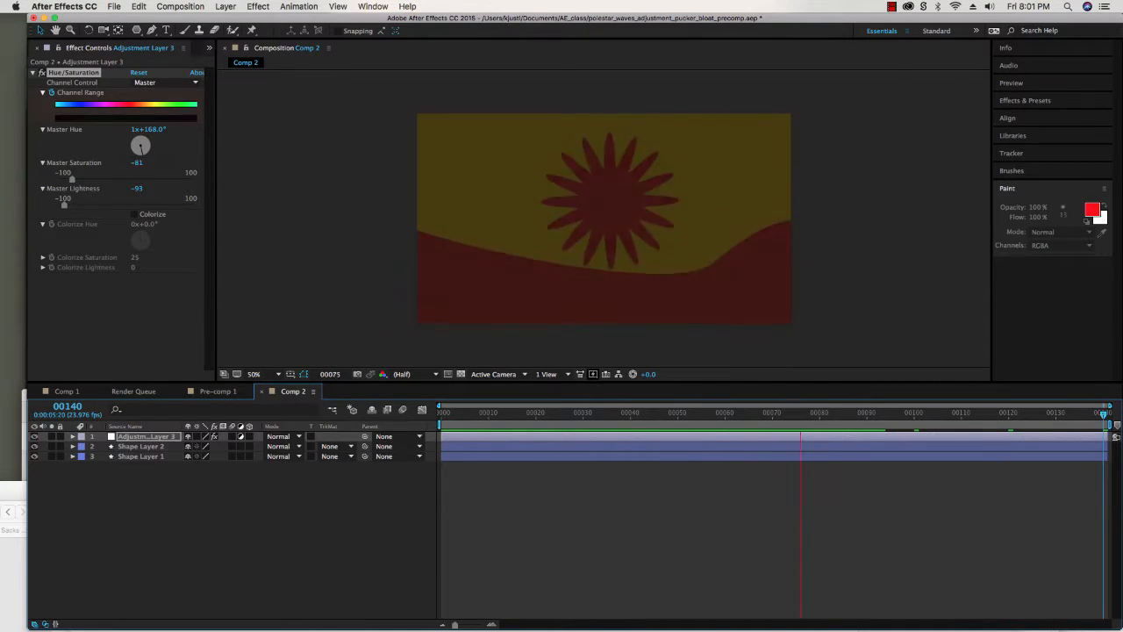
key(space)
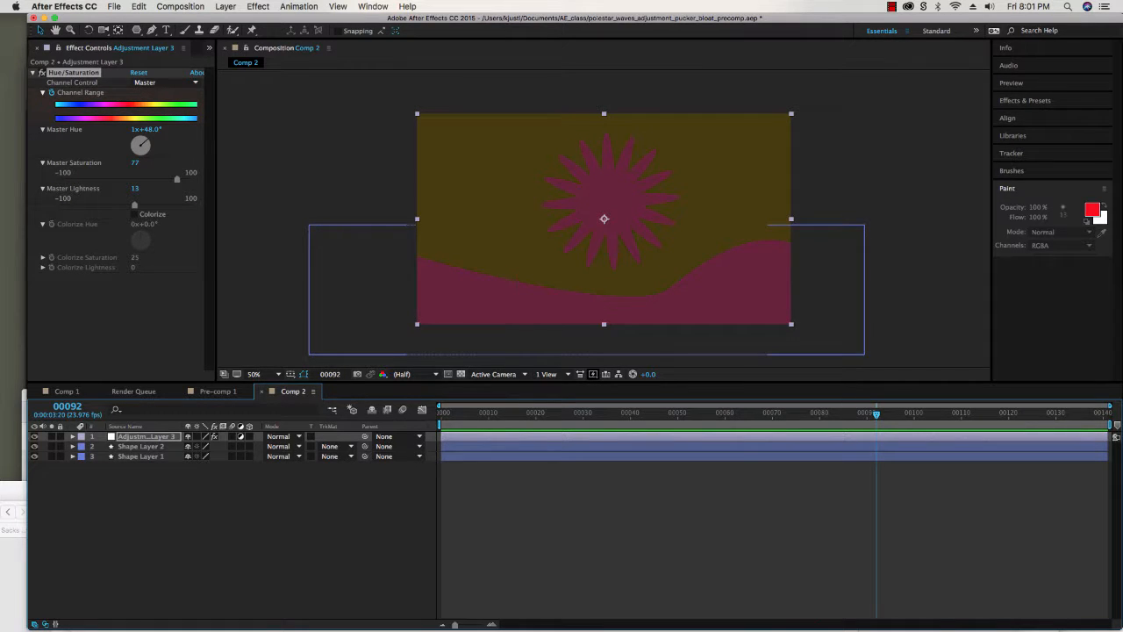
Hide and show Shape Layer 2 and Shape Layer 1 in turn to identify what each one contains
click(34, 446)
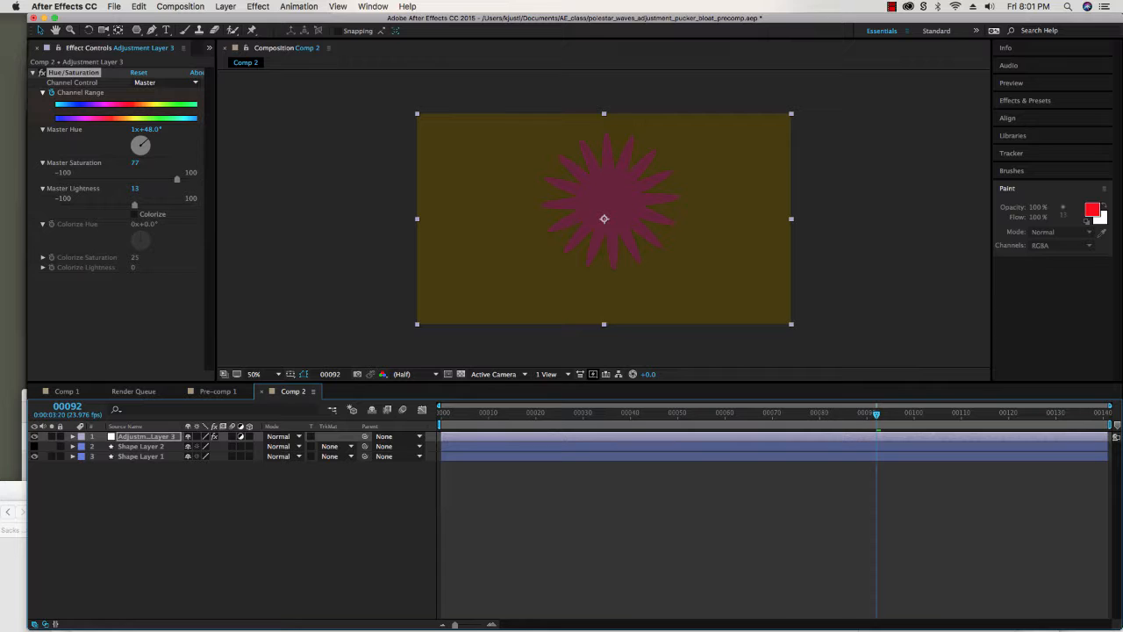
click(34, 446)
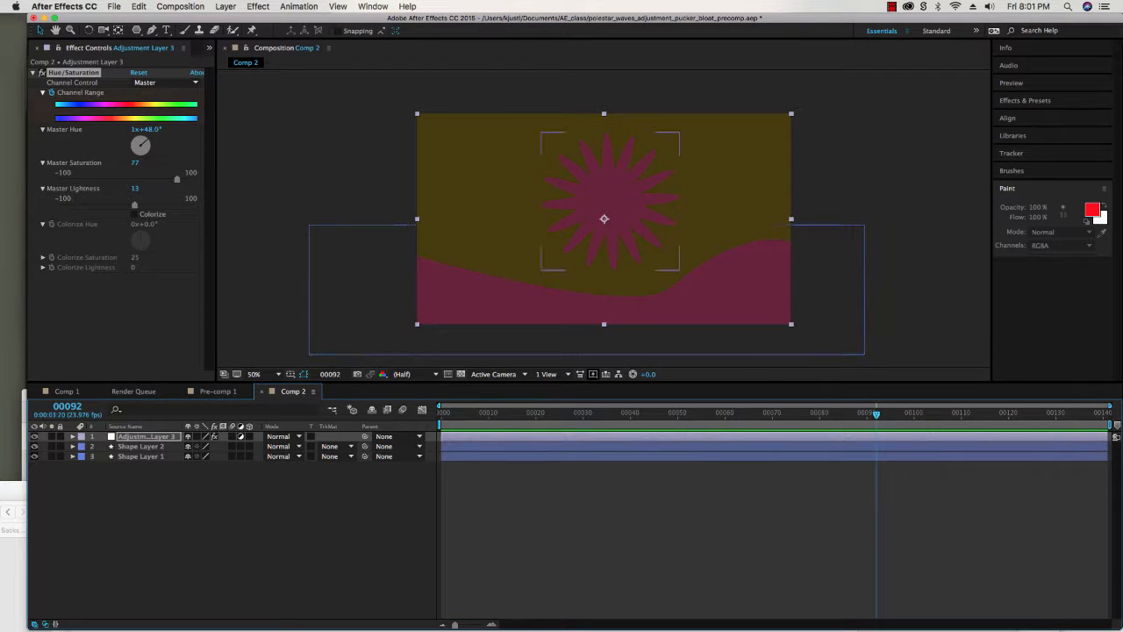
click(34, 457)
click(35, 456)
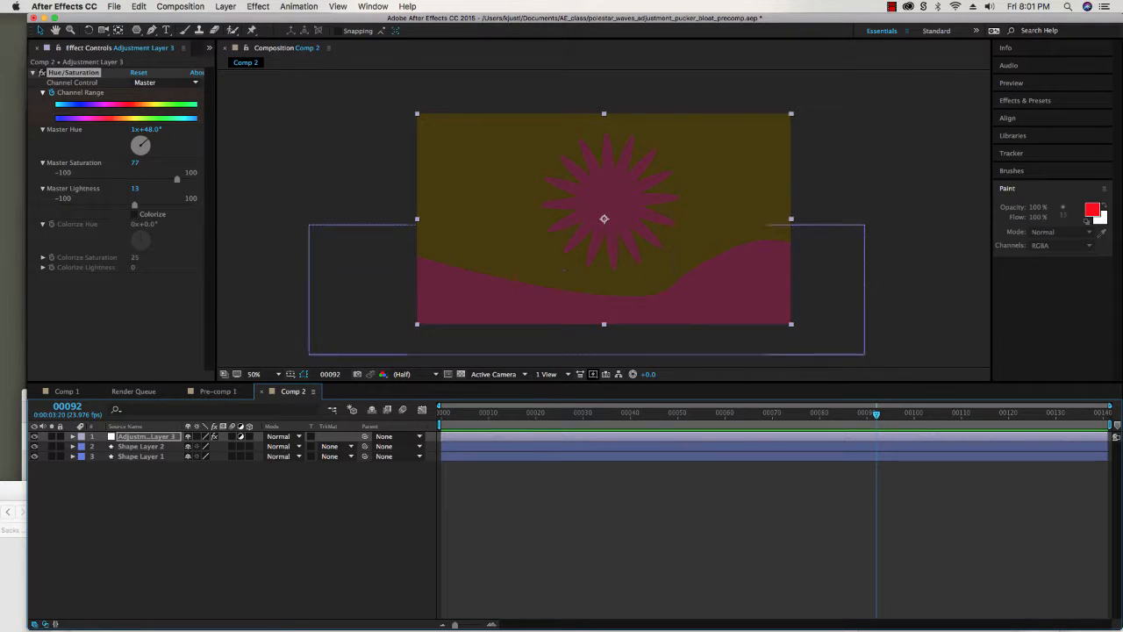
click(146, 436)
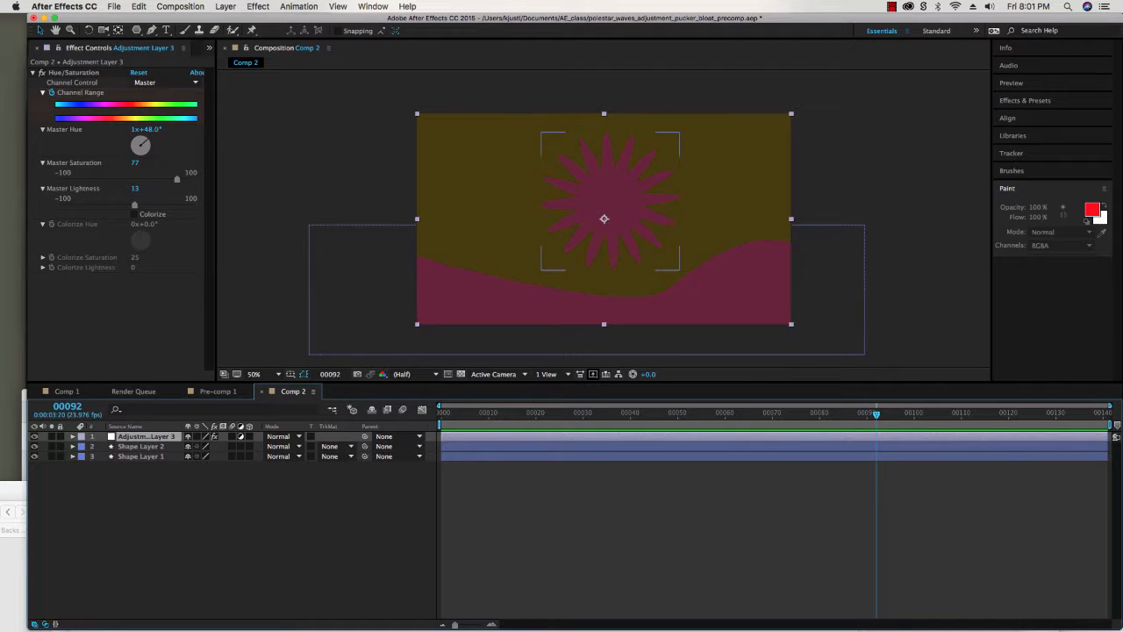
key(super+a)
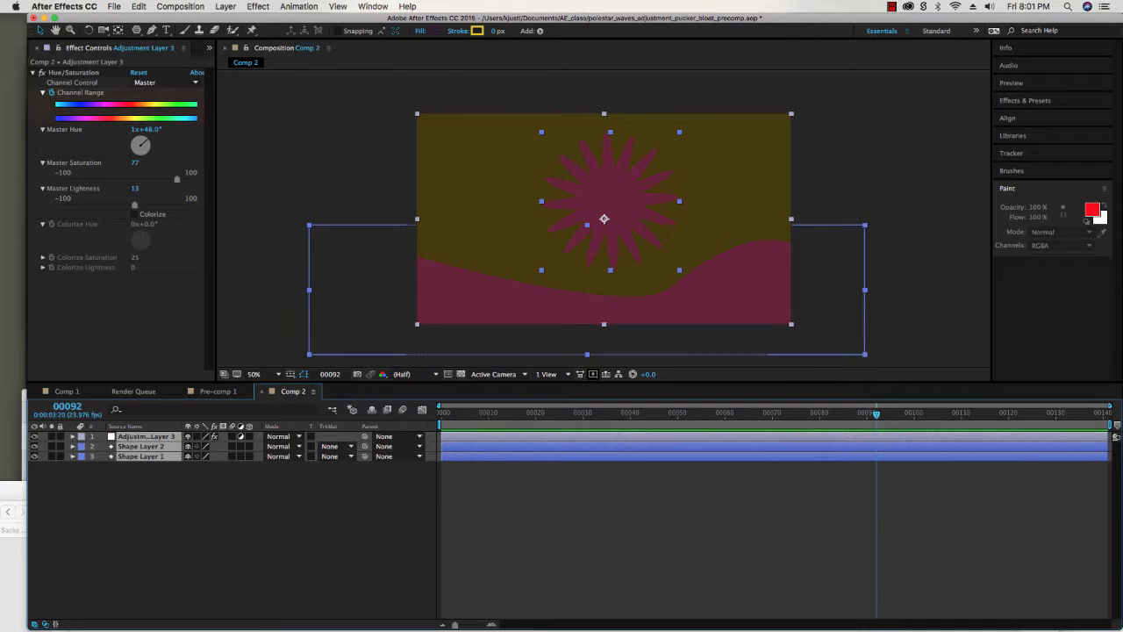
key(super+shift+a)
Pre-compose the adjustment layer with Shape Layer 1, moving all attributes into the new composition and matching its duration to the selected layers
click(145, 436)
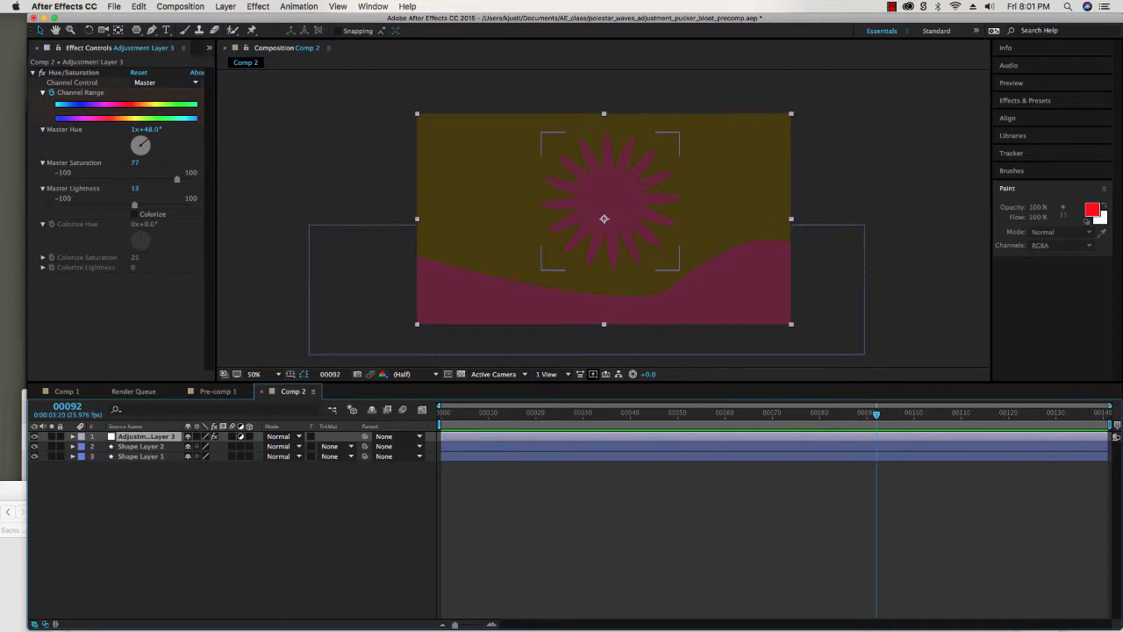
super+click(141, 457)
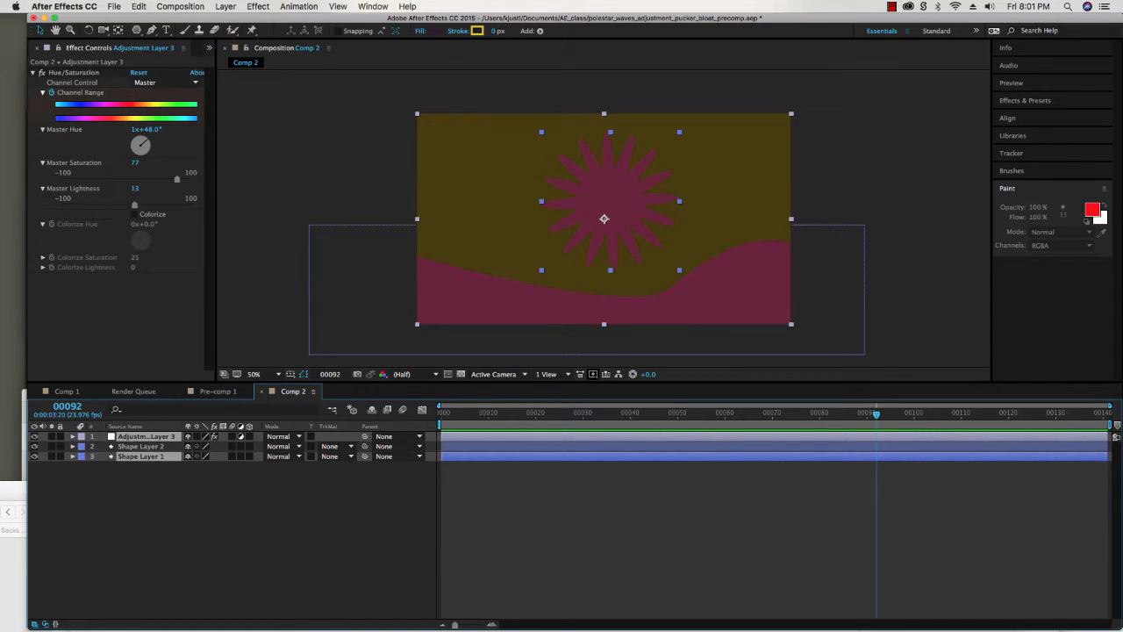
right_click(146, 455)
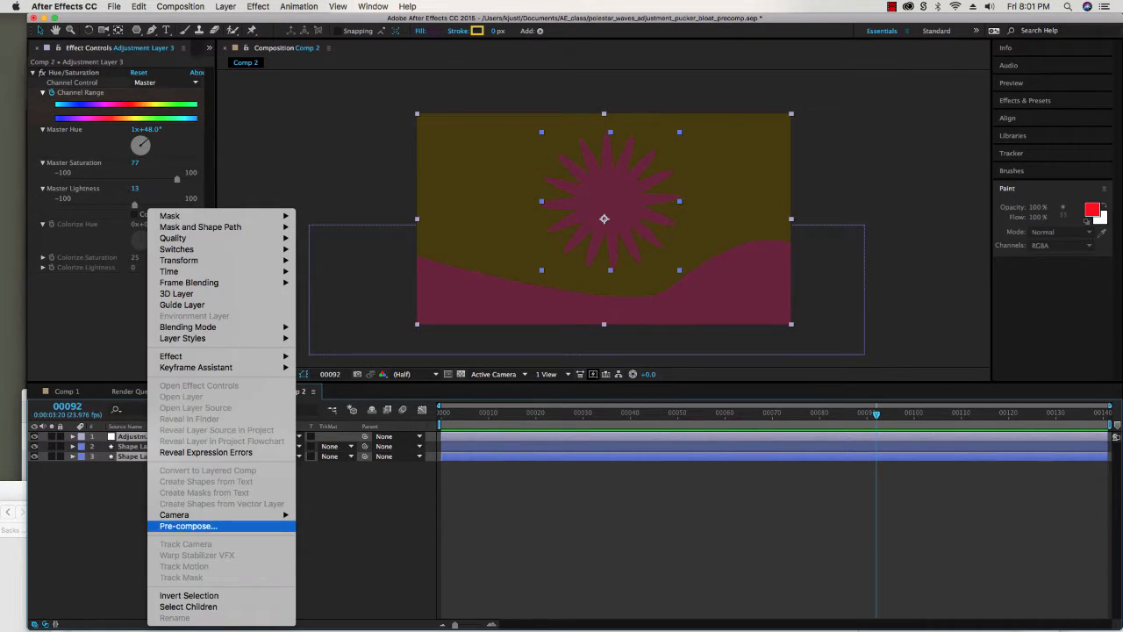
click(188, 525)
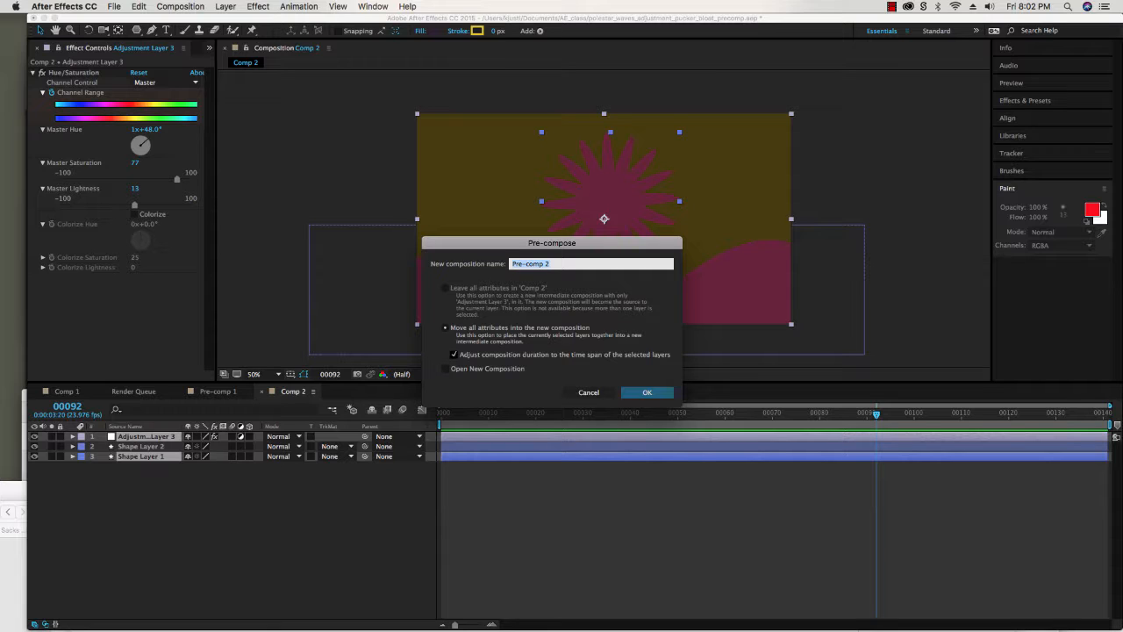
click(453, 355)
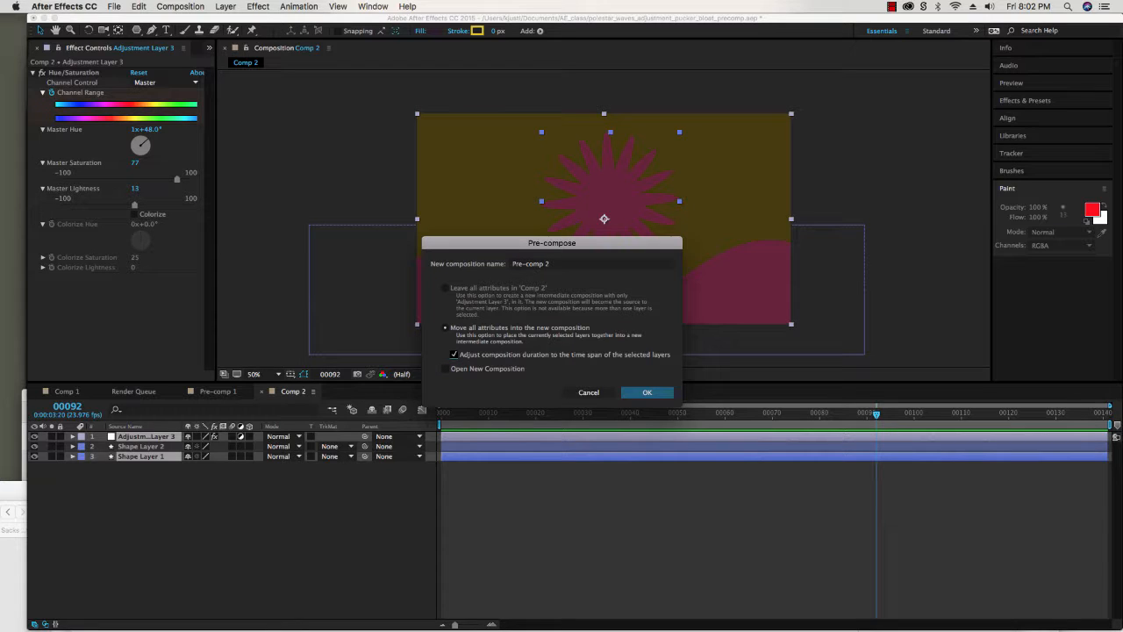
click(647, 392)
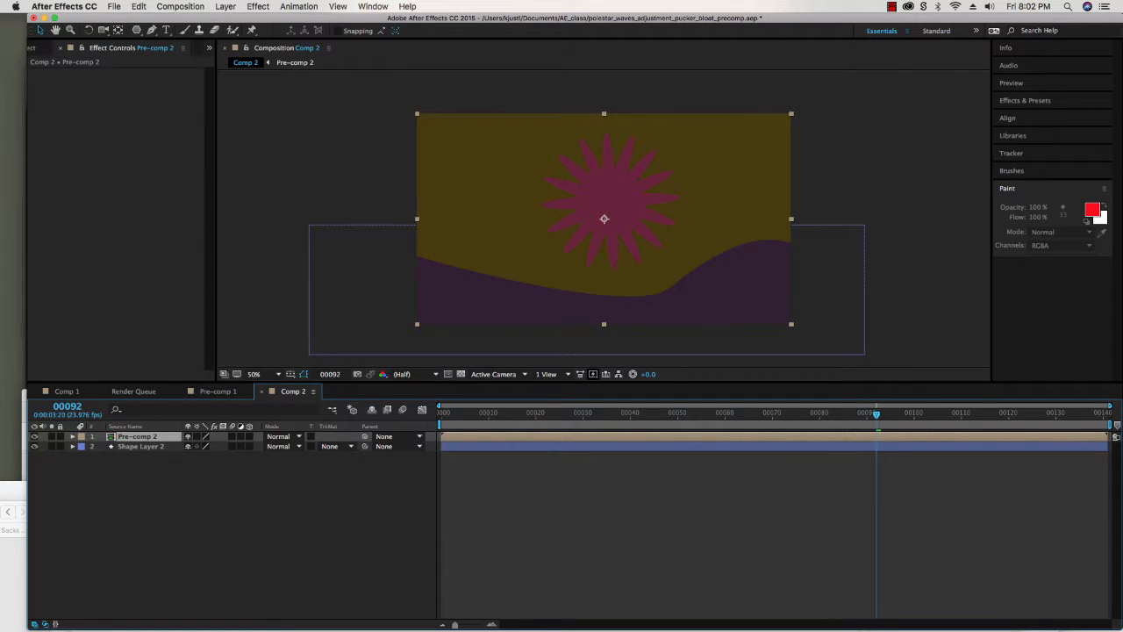
Show the project's item list and preview the Comp 2 animation with the pre-composed polystar
key(super+0)
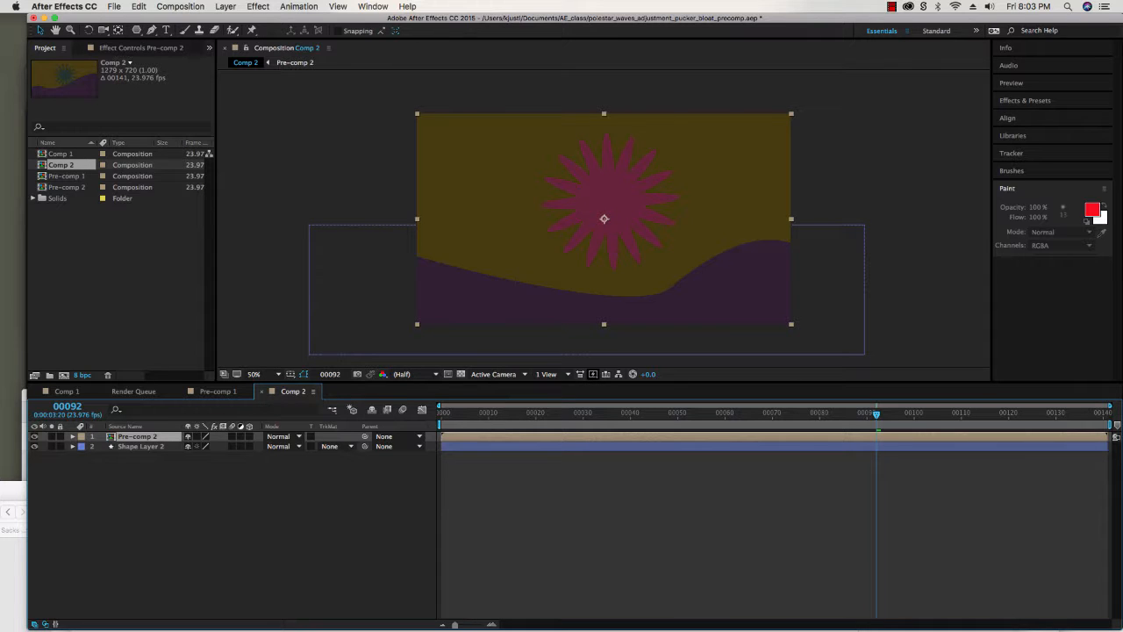
click(216, 481)
key(space)
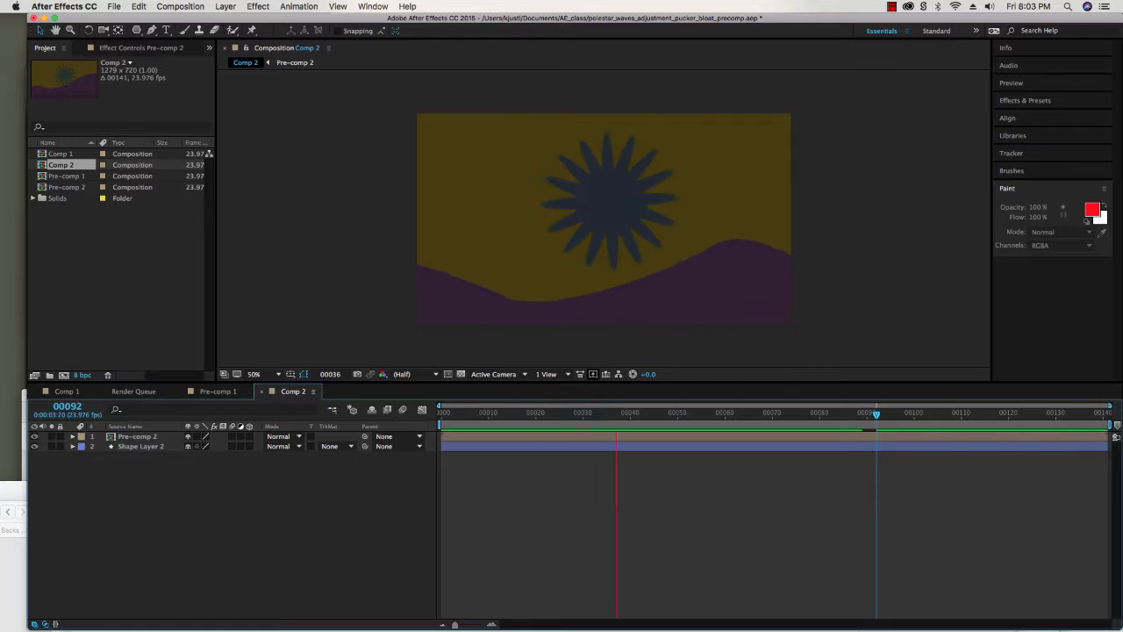
key(space)
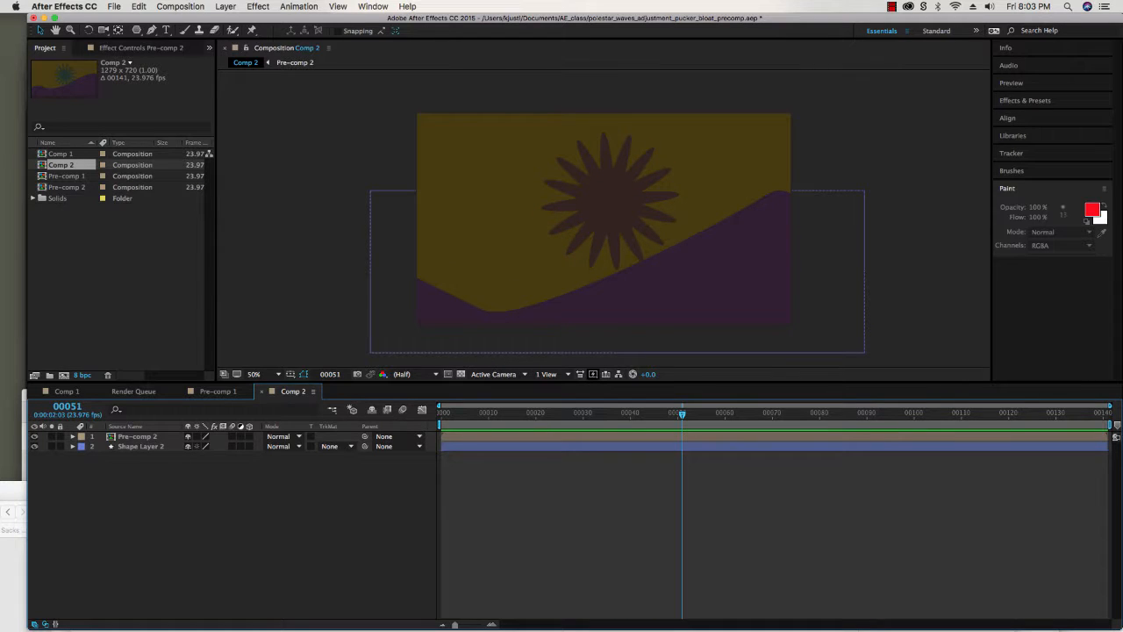
Move Pre-comp 2 beneath Shape Layer 2 in the layer stack and preview the animation with the layers' properties collapsed
click(138, 437)
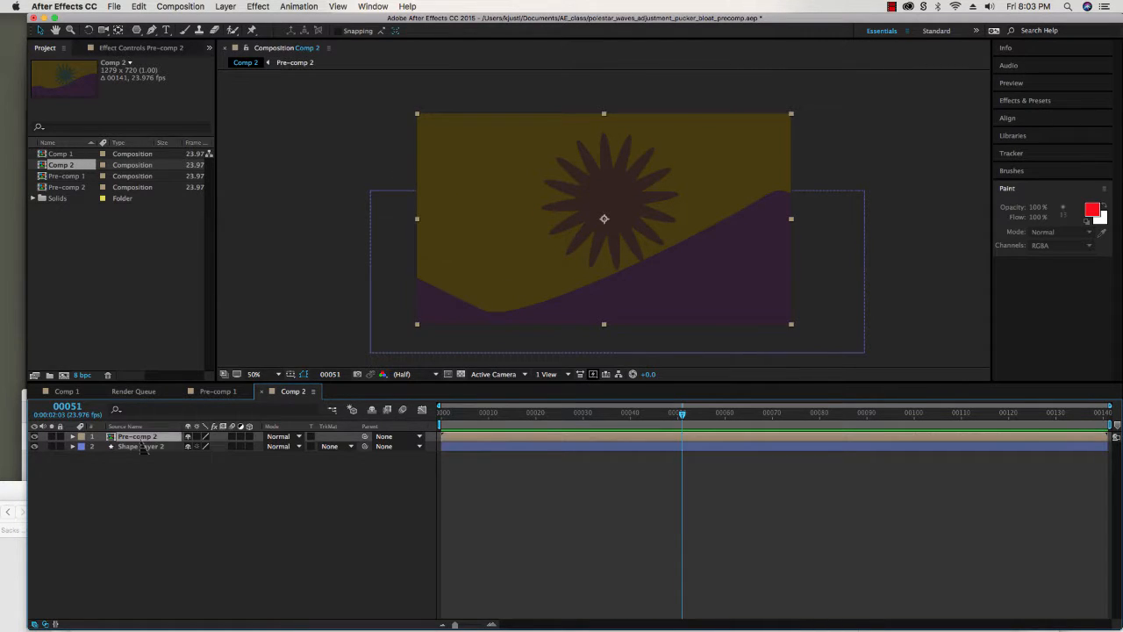
drag(142, 449, 147, 459)
key(space)
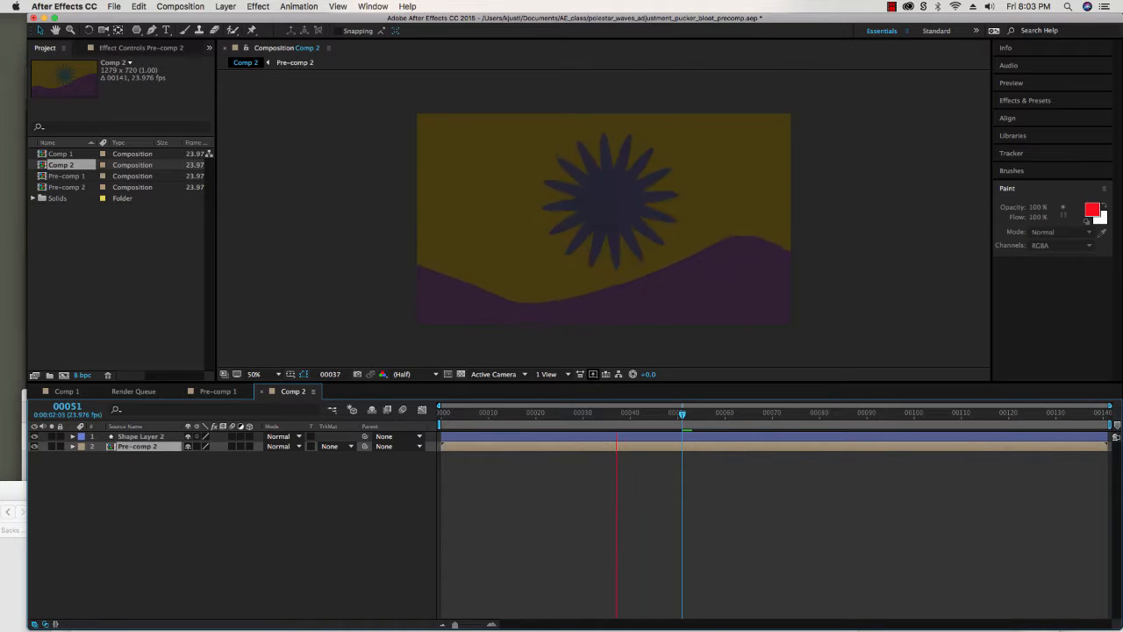
key(u)
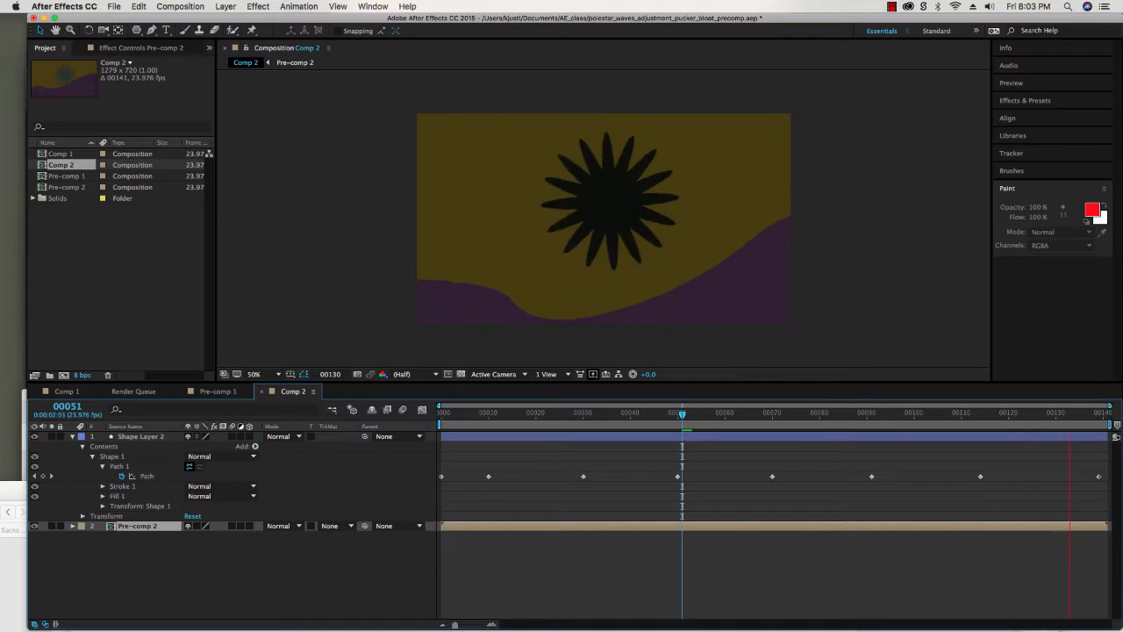
click(72, 436)
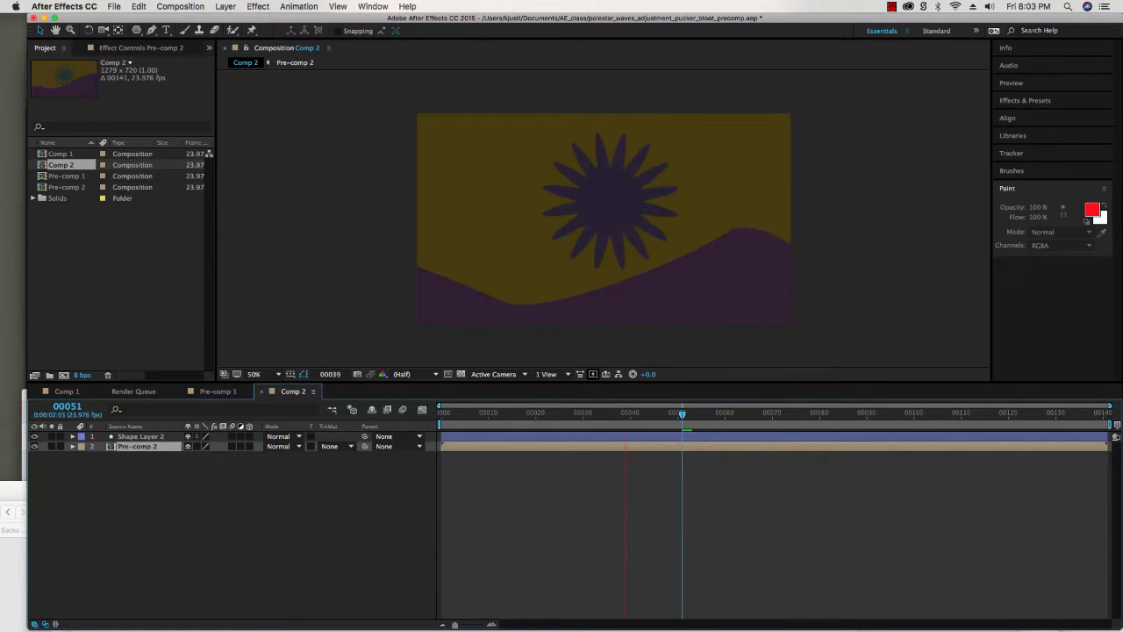
Duplicate Shape Layer 2 to create a second wave layer, and stop the preview
click(140, 436)
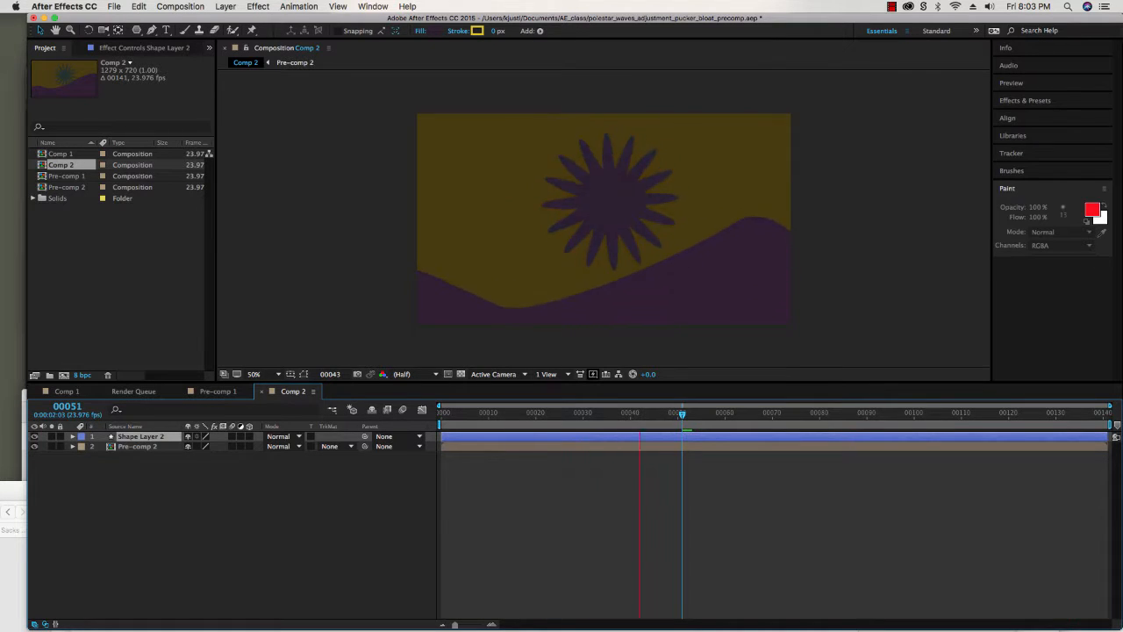
key(super+d)
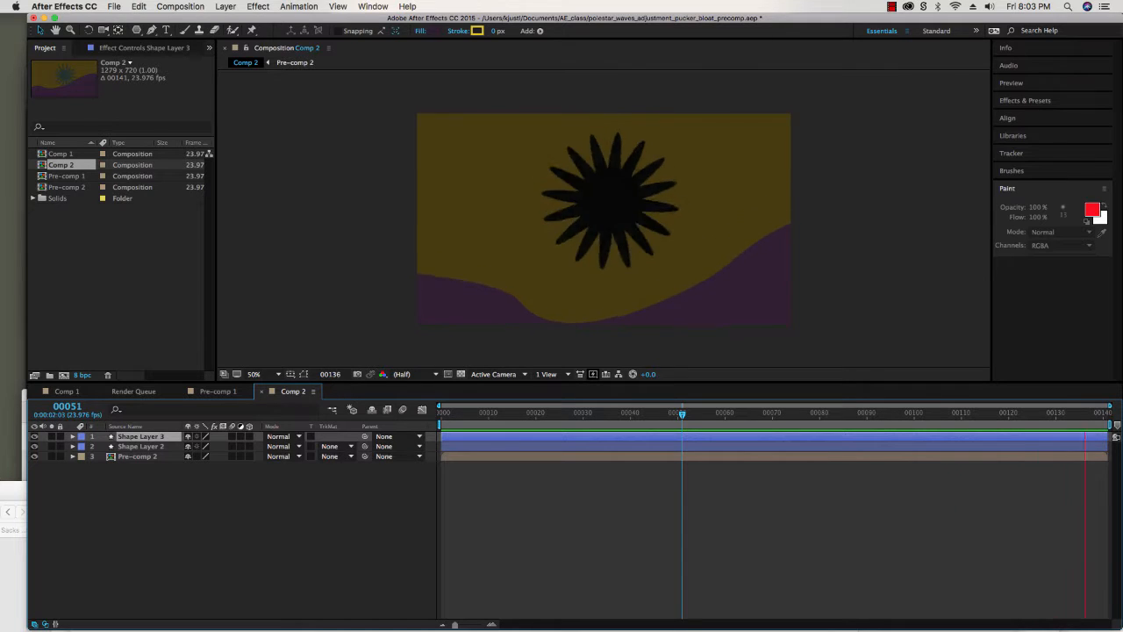
key(space)
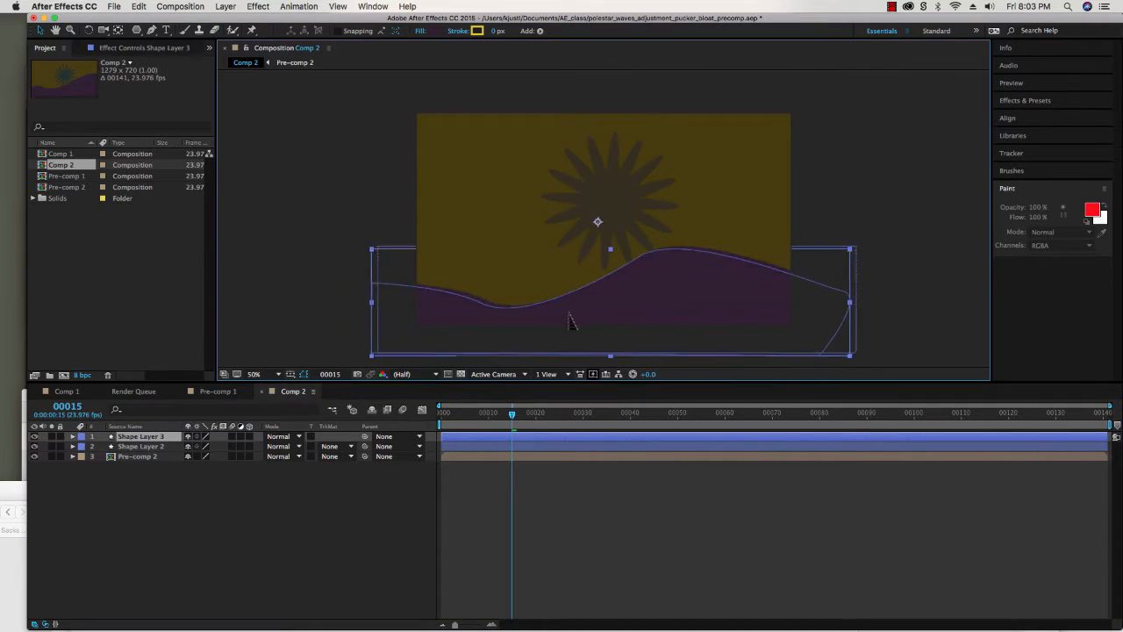
Shift the duplicated wave up and to the right, stretch it wider past the frame's edges, and preview the motion
drag(568, 320, 650, 299)
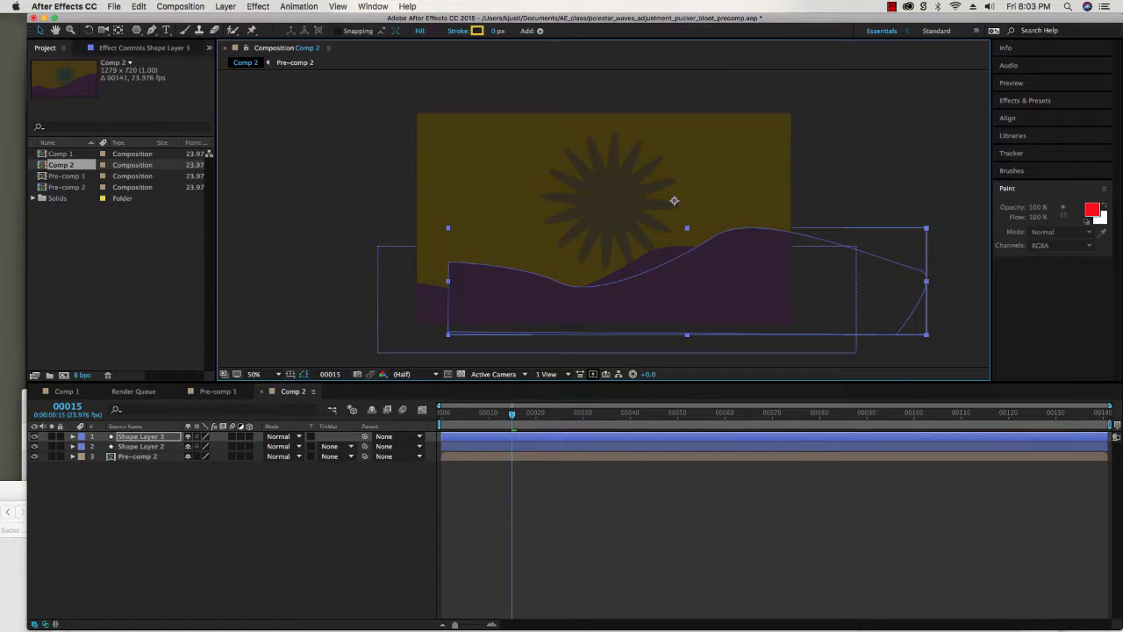
drag(449, 335, 398, 336)
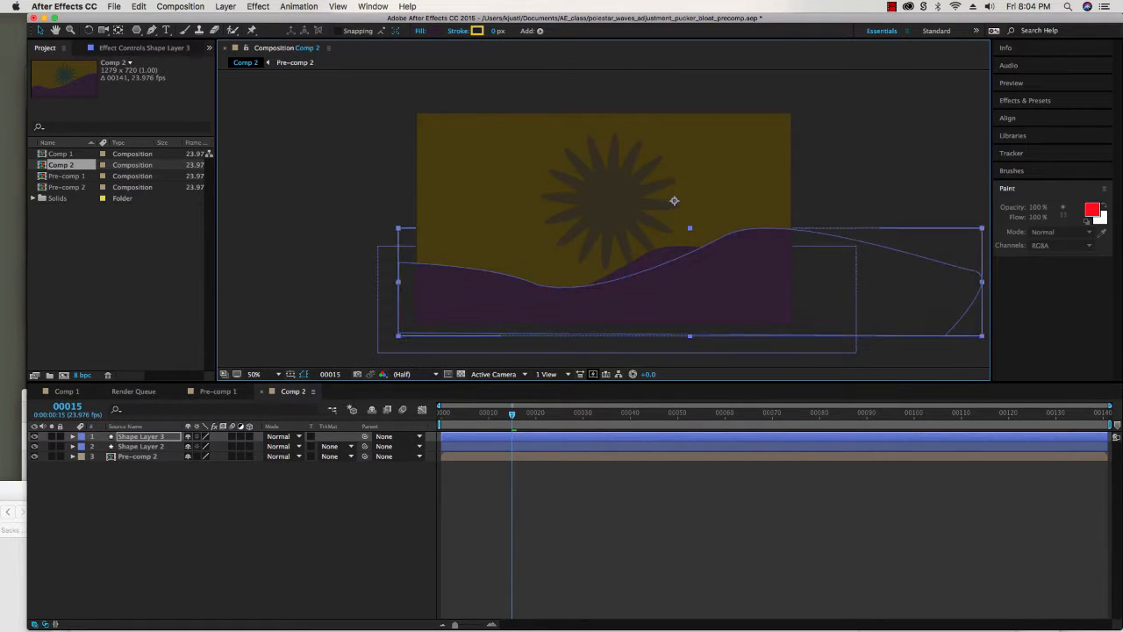
drag(648, 300, 637, 303)
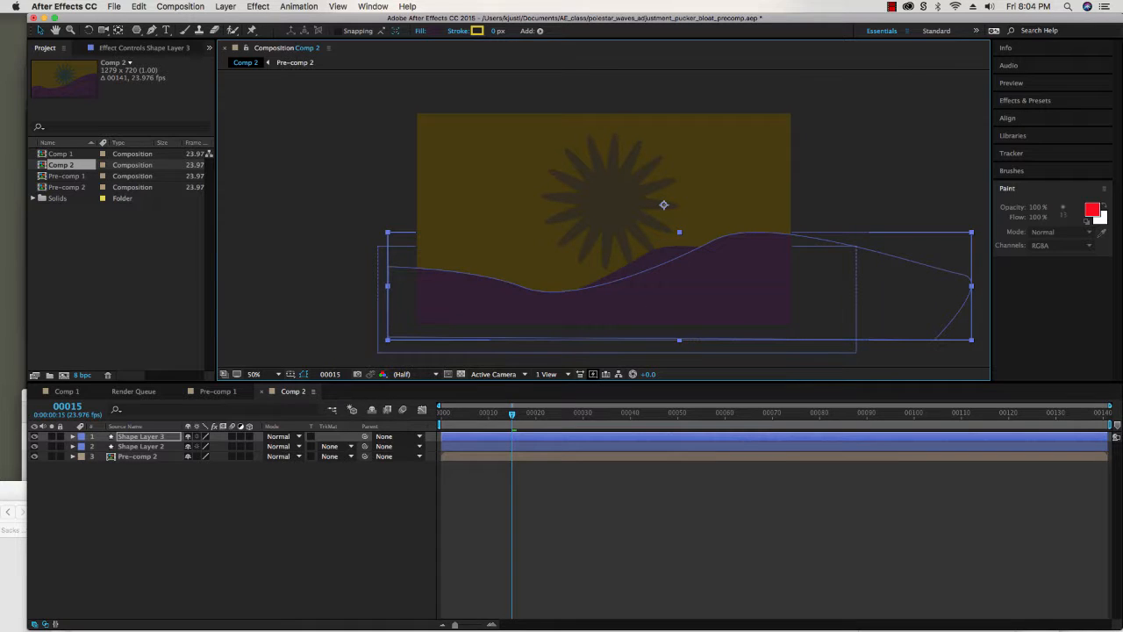
key(space)
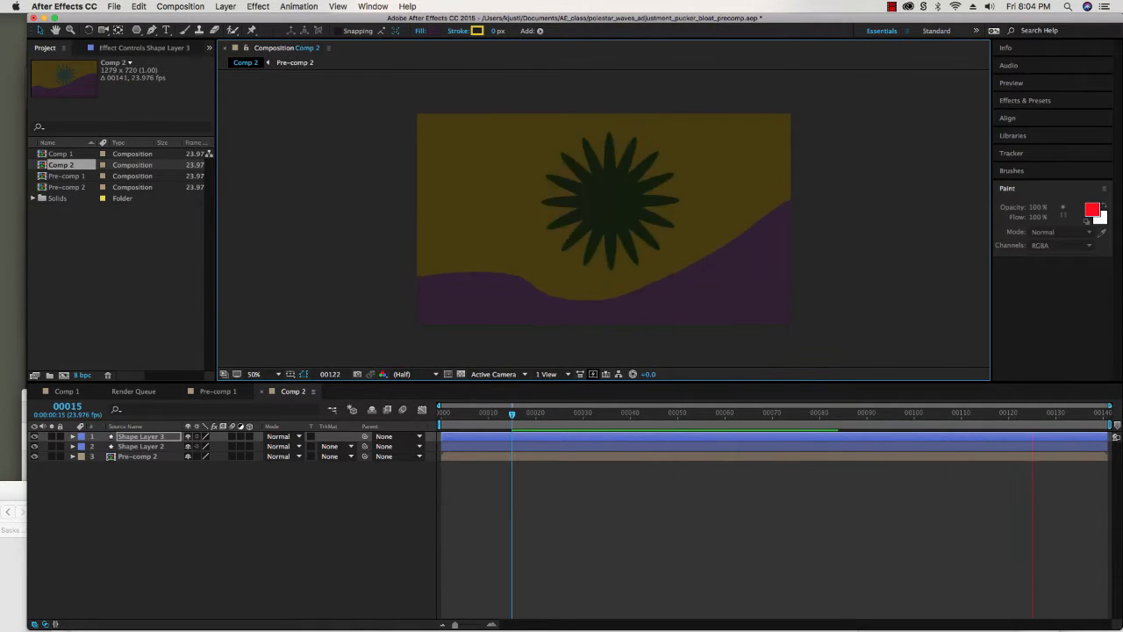
key(space)
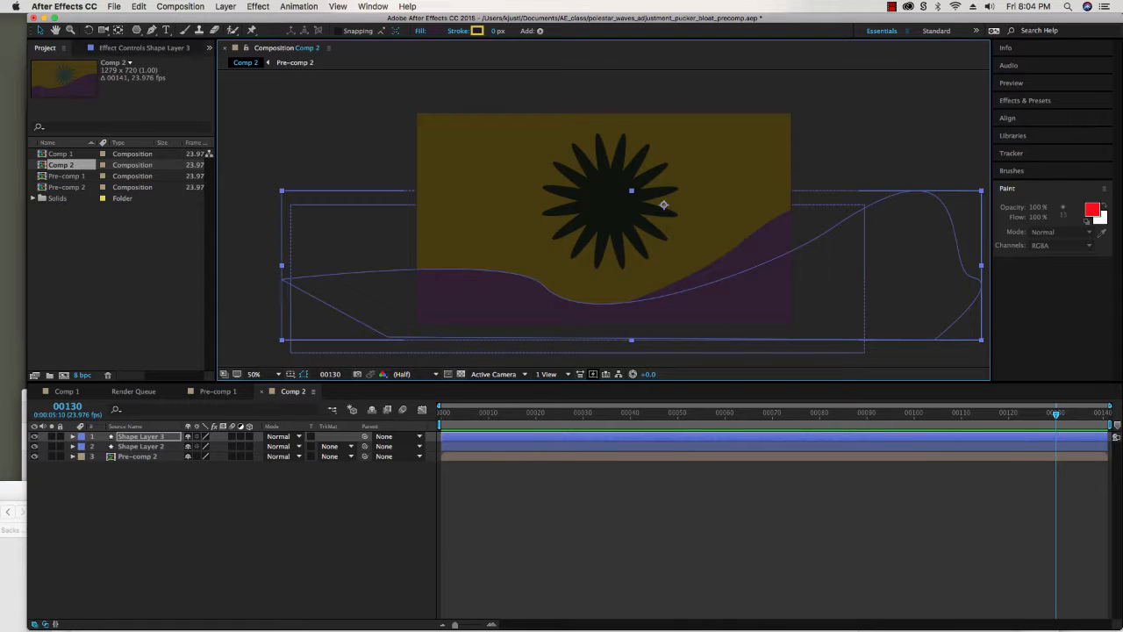
Flip the duplicated wave horizontally so it mirrors the original wave, and preview the two overlapping waves
drag(282, 265, 1119, 265)
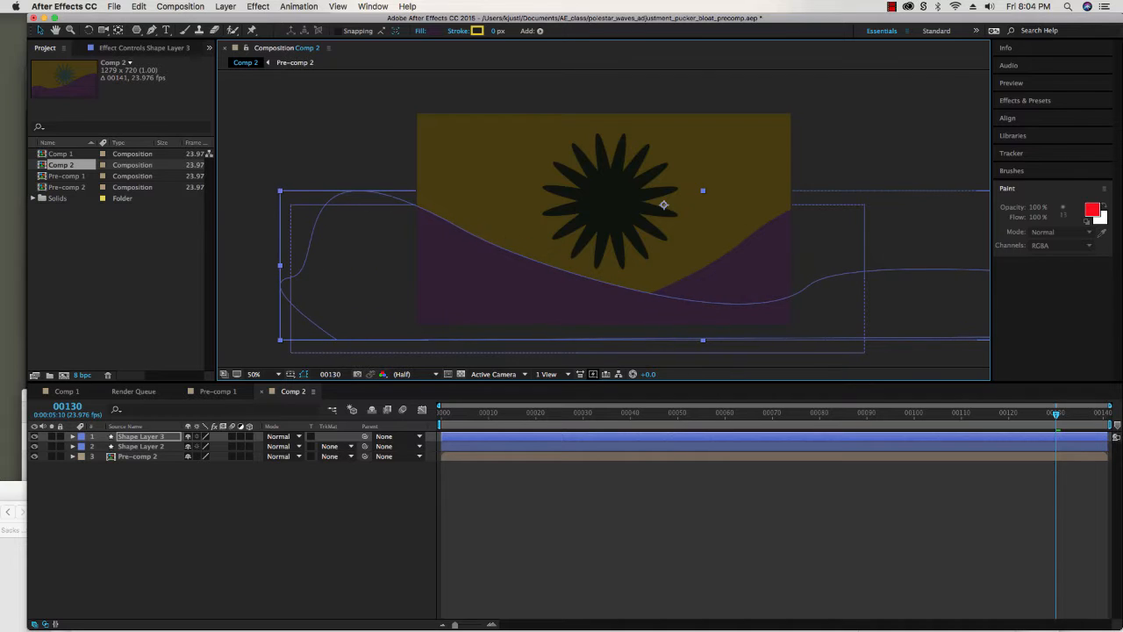
key(space)
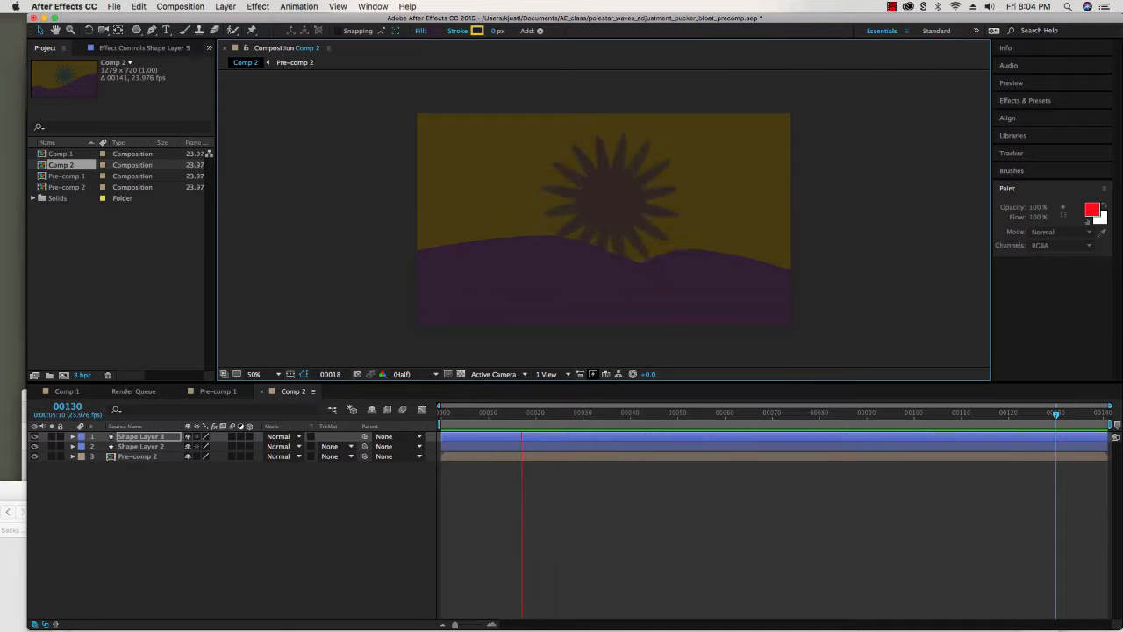
key(space)
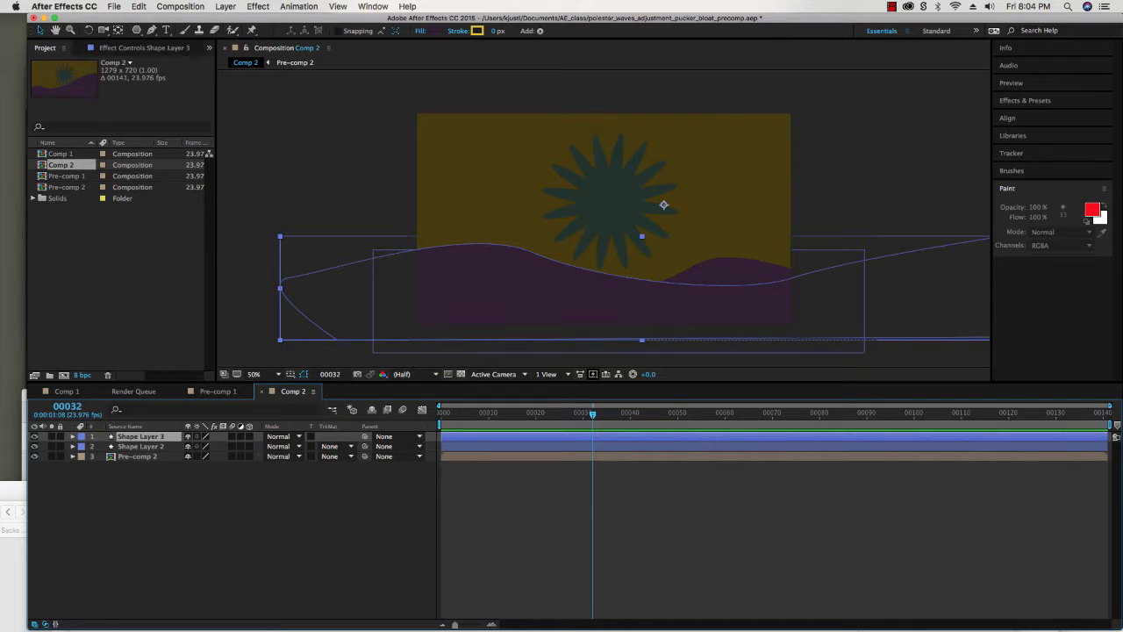
Add a new adjustment layer above all layers and apply the Hue/Saturation effect to it
key(F2)
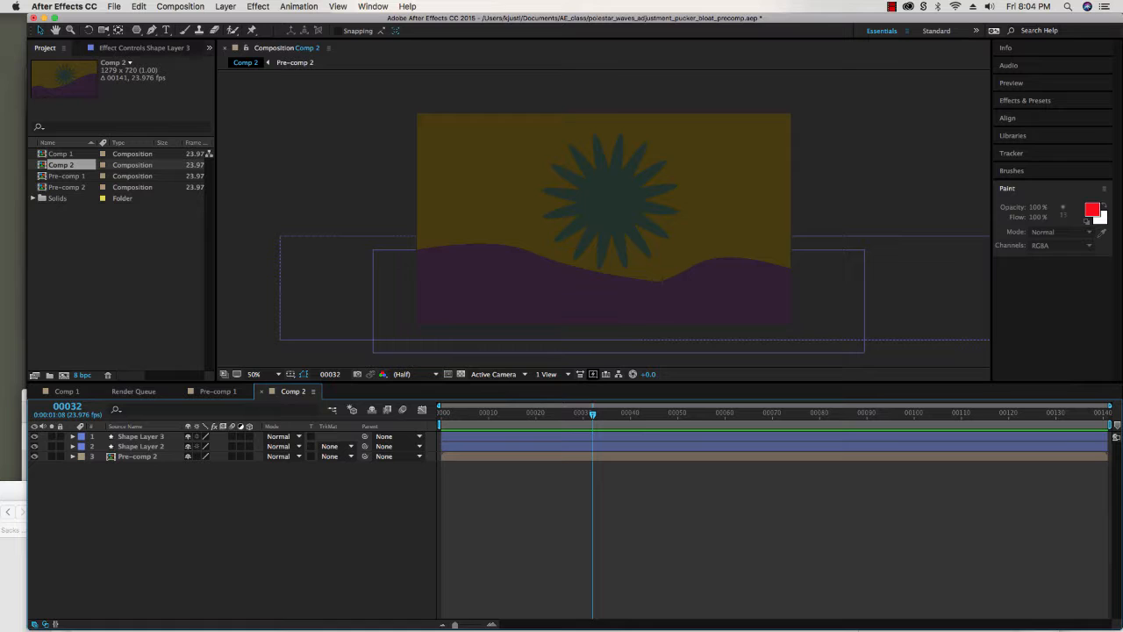
click(225, 6)
mouse_move(230, 20)
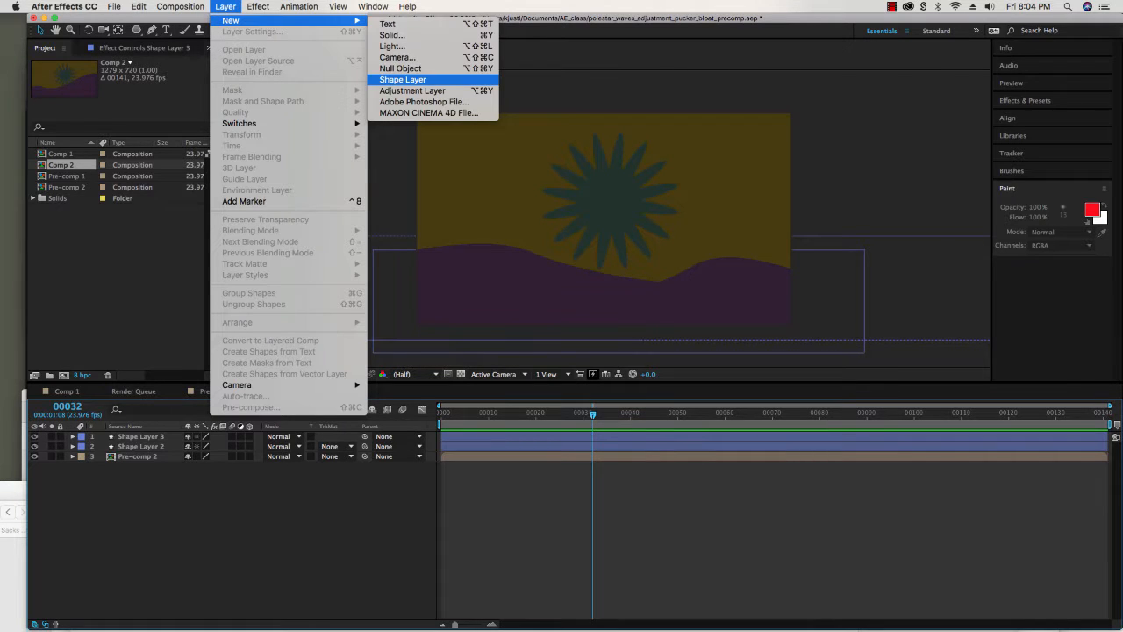
click(413, 91)
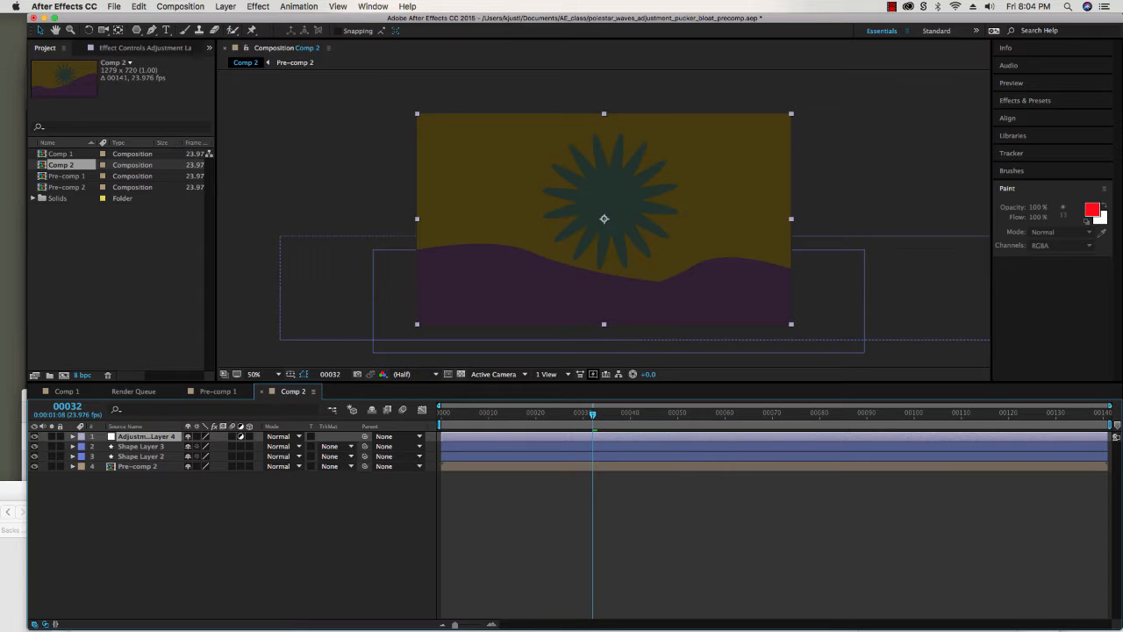
click(258, 6)
mouse_move(281, 194)
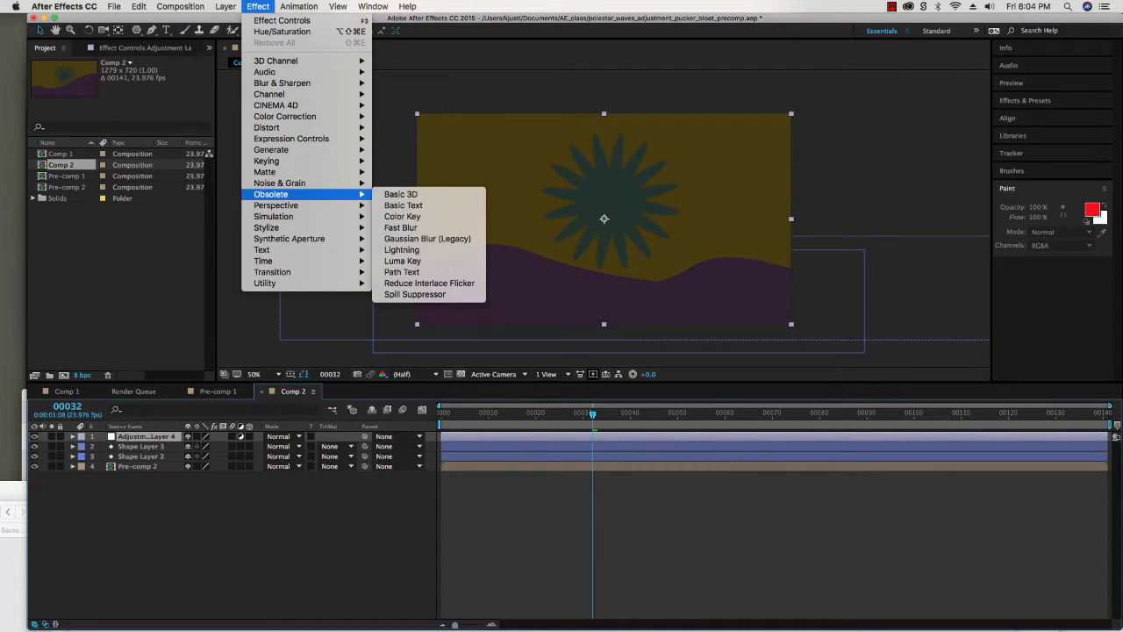
mouse_move(284, 116)
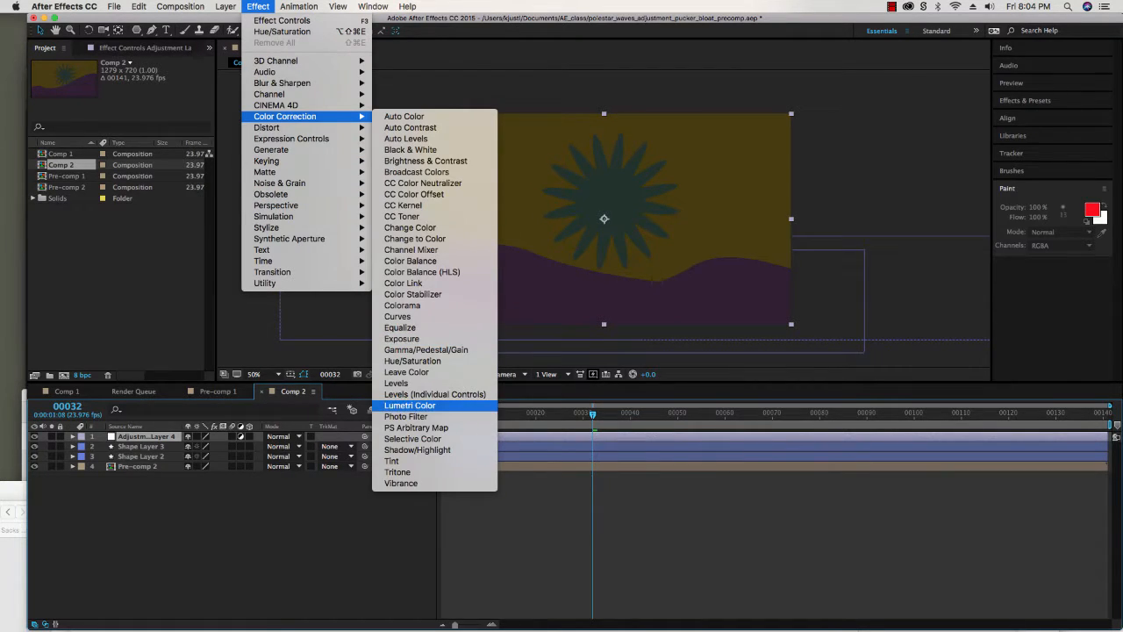
click(412, 360)
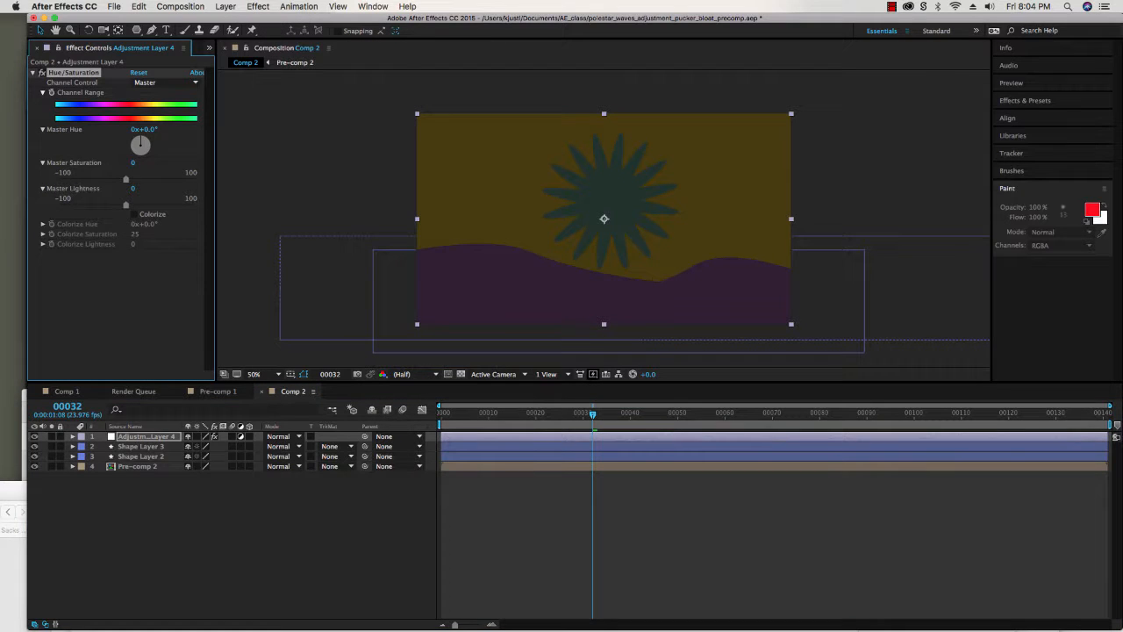
At frame 0, enable Channel Range keyframing on the new adjustment layer's Hue/Saturation effect and set Master Hue to 0x+113°
click(72, 437)
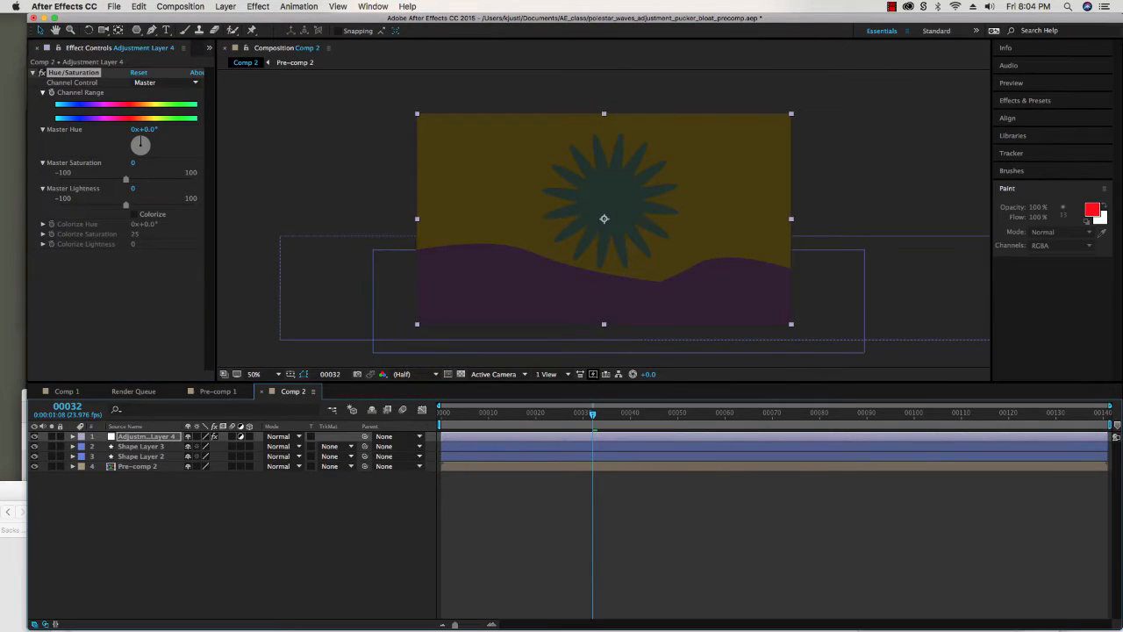
click(83, 446)
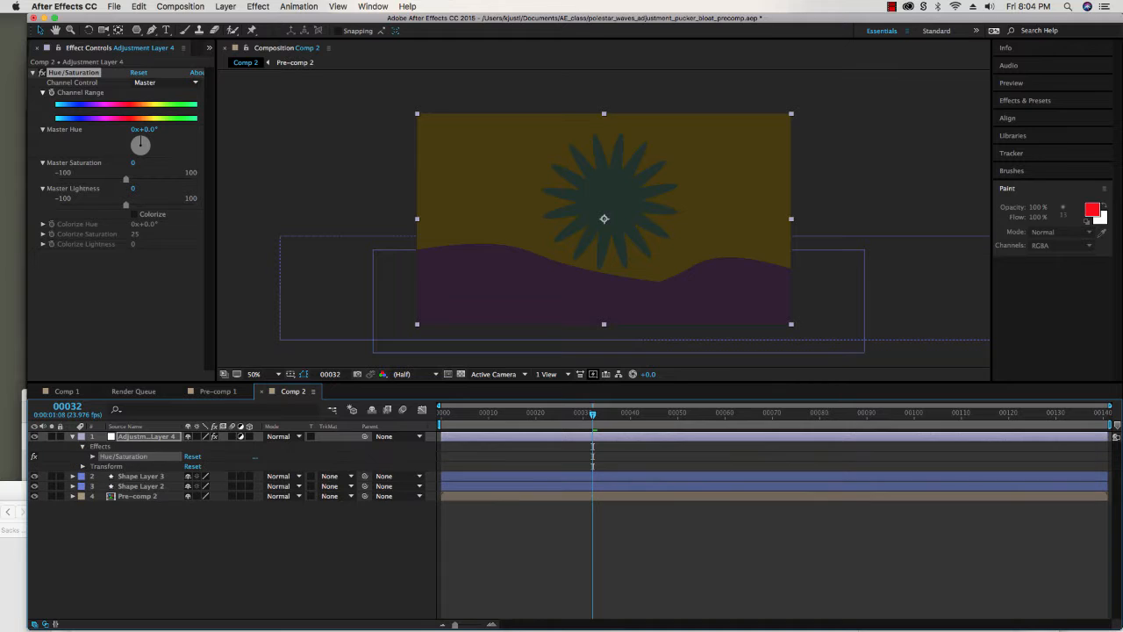
click(93, 457)
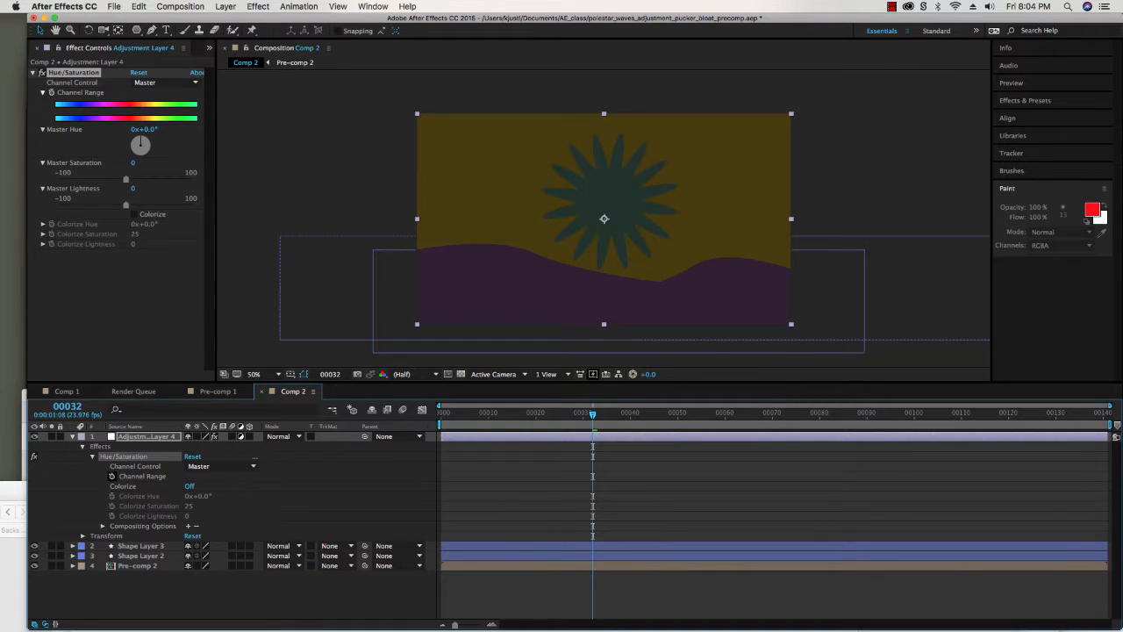
key(Home)
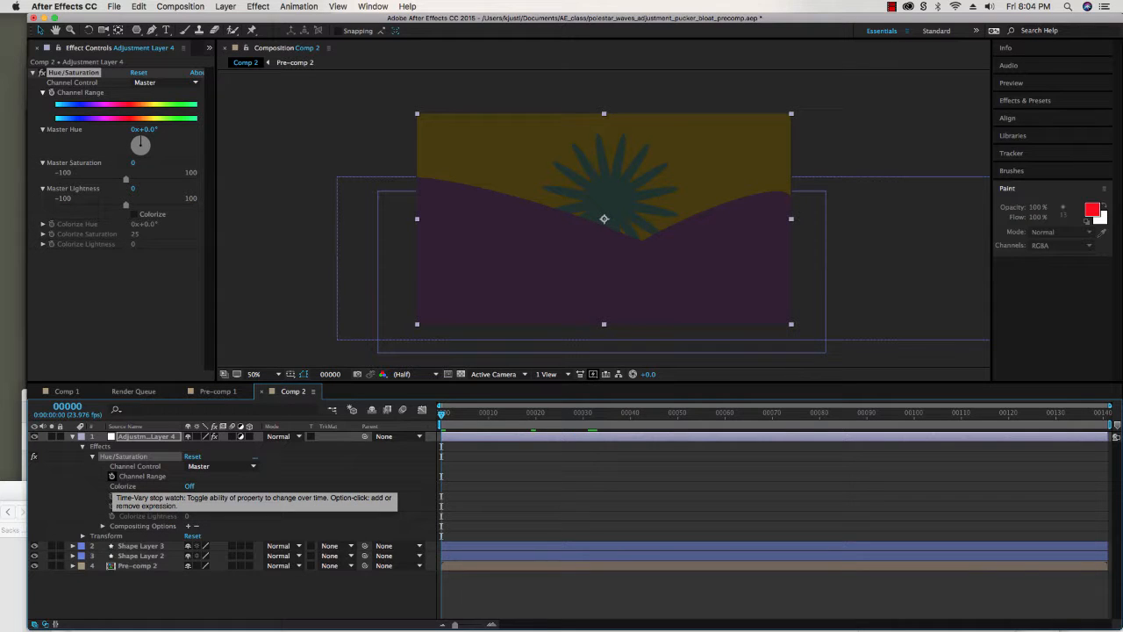
click(112, 476)
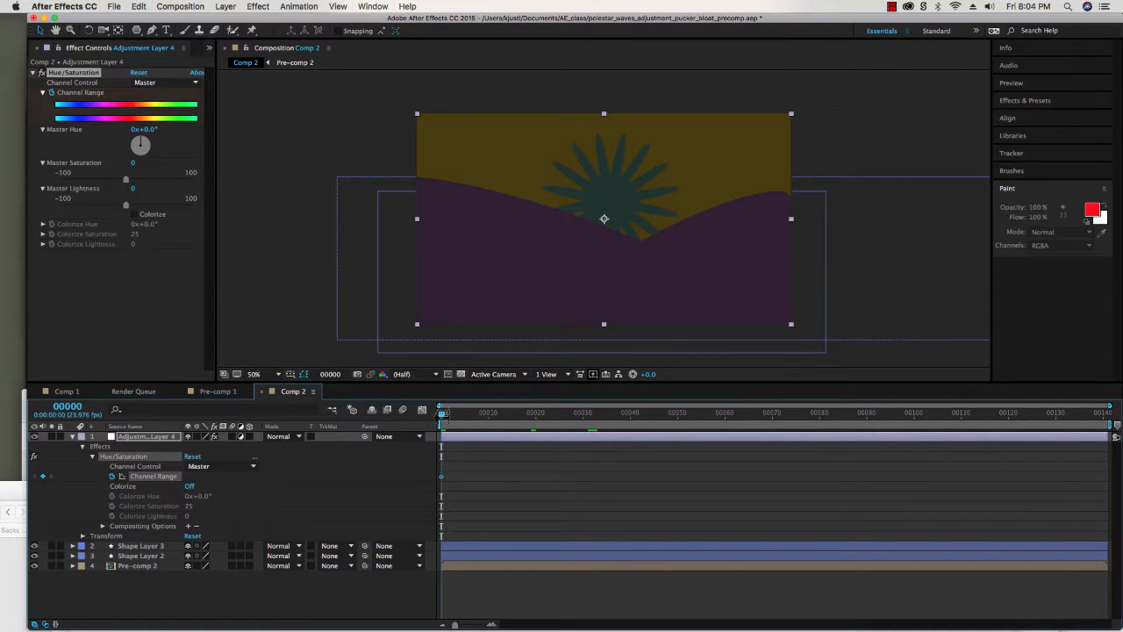
drag(141, 139, 149, 149)
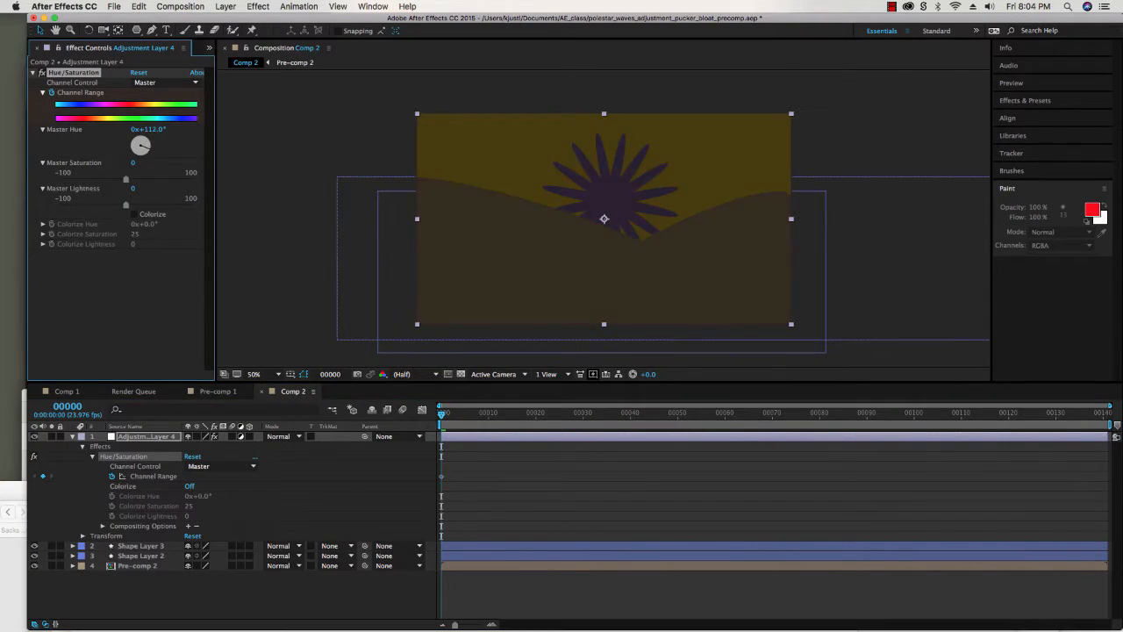
Keyframe Master Hue at 0x+247° on frame 20, 0x+56° on frame 40 and 0x-76° on frame 60
key(space)
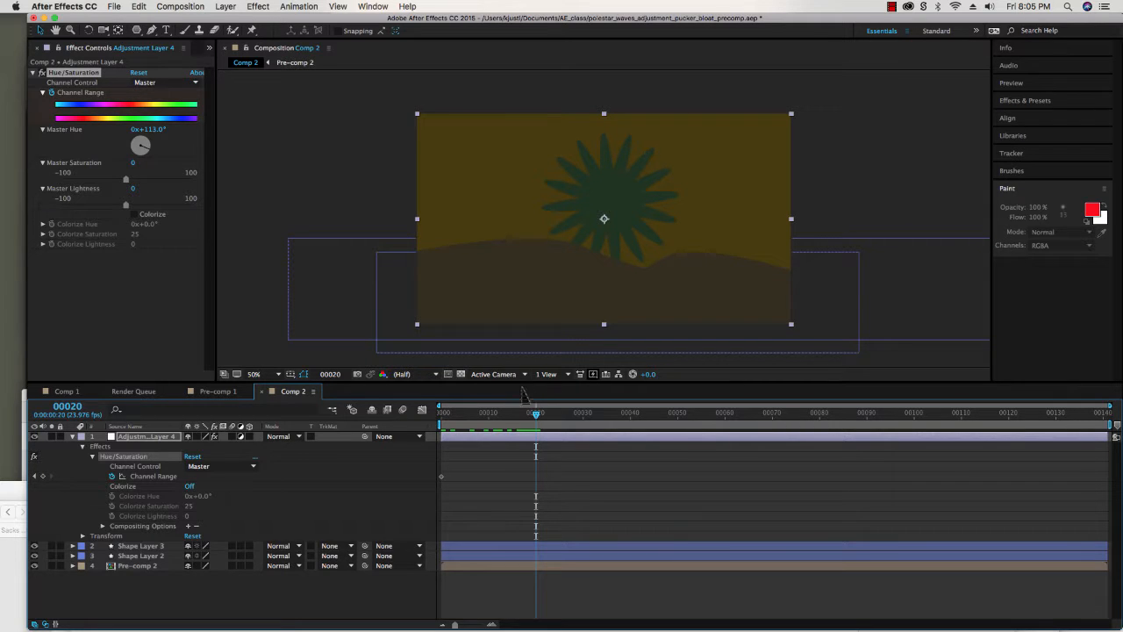
drag(146, 149, 132, 149)
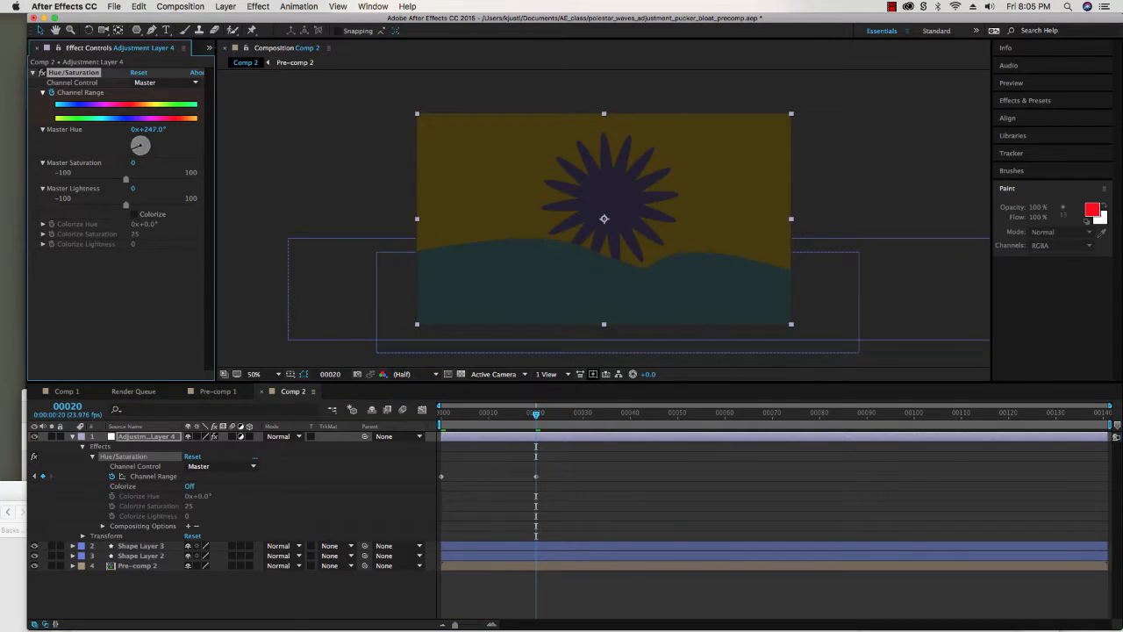
key(space)
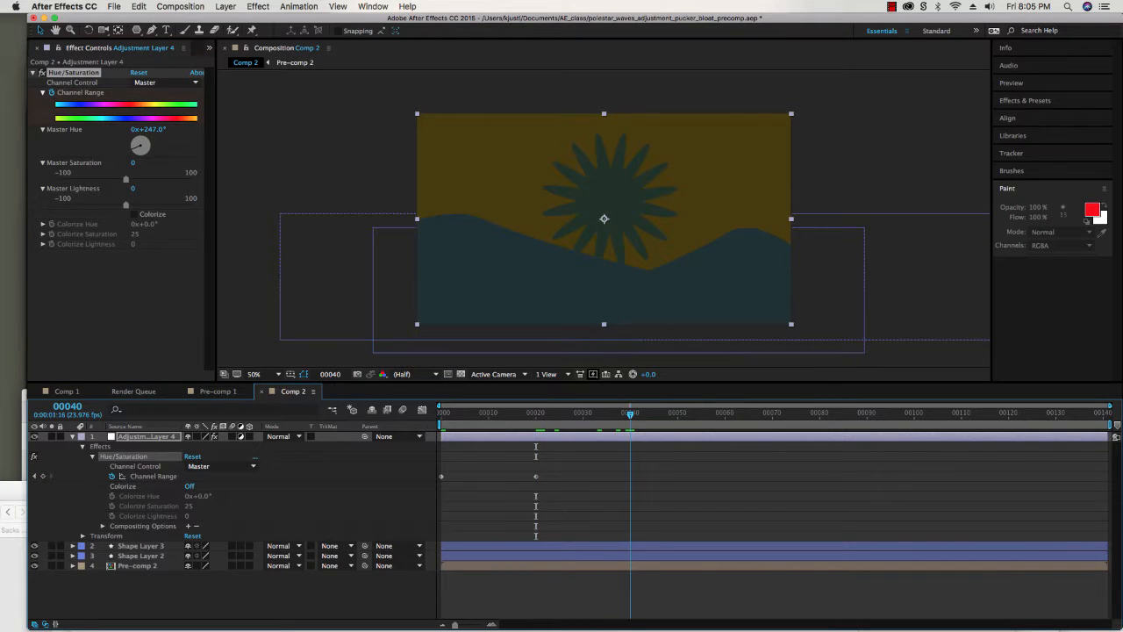
drag(133, 148, 148, 140)
key(space)
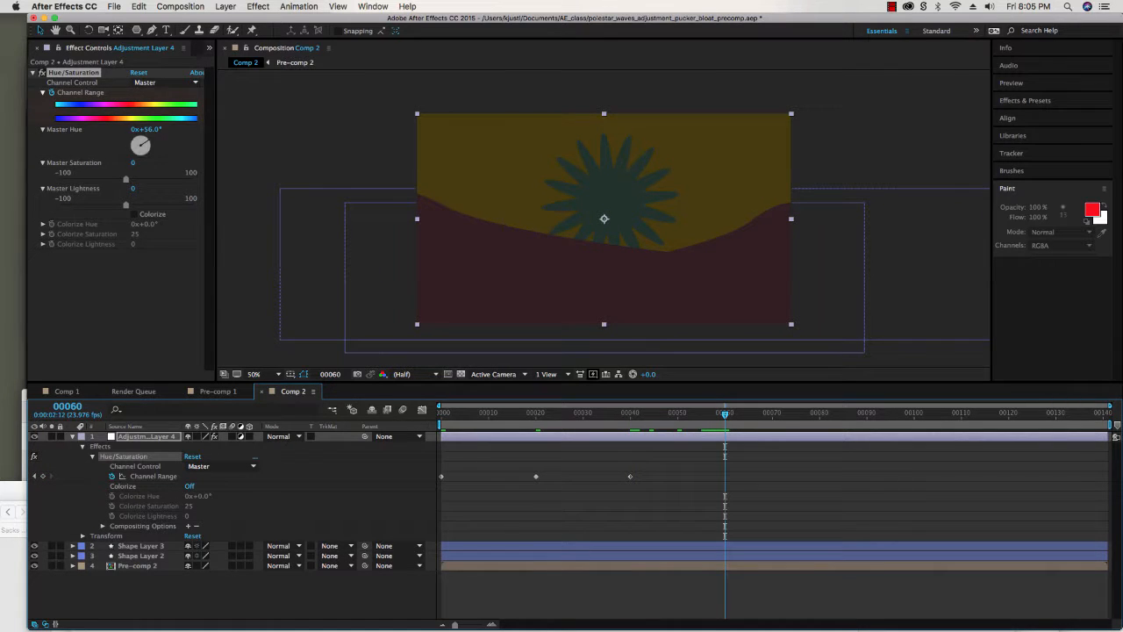
drag(148, 140, 131, 143)
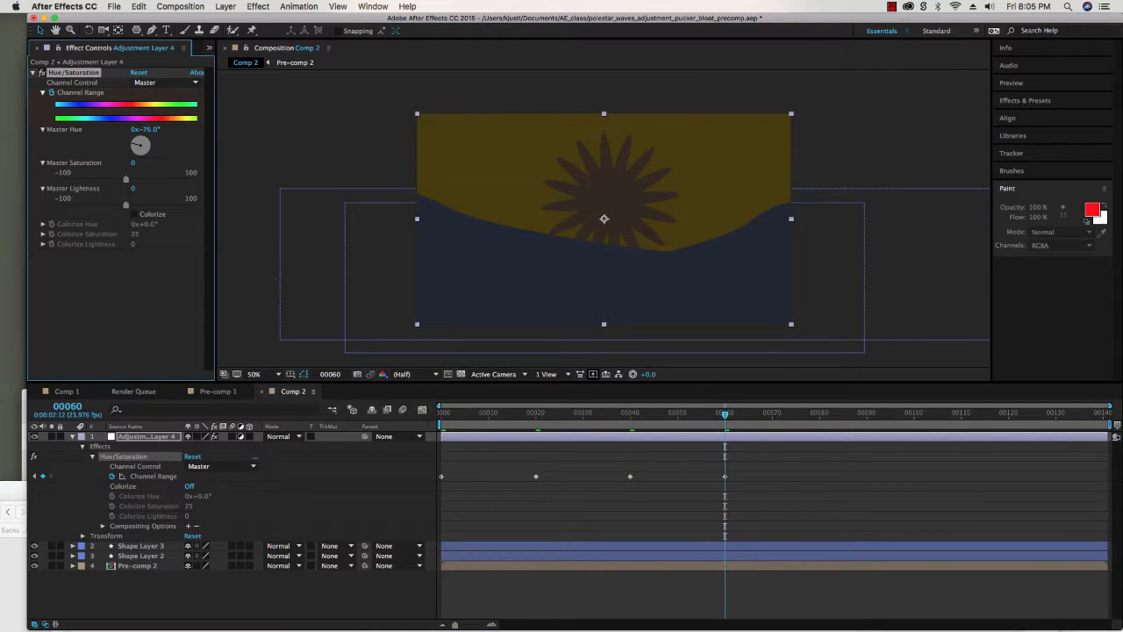
Keyframe Master Hue at 0x-266° on frame 80, and Master Hue 0x-68° with Master Saturation 83 on frame 100
key(space)
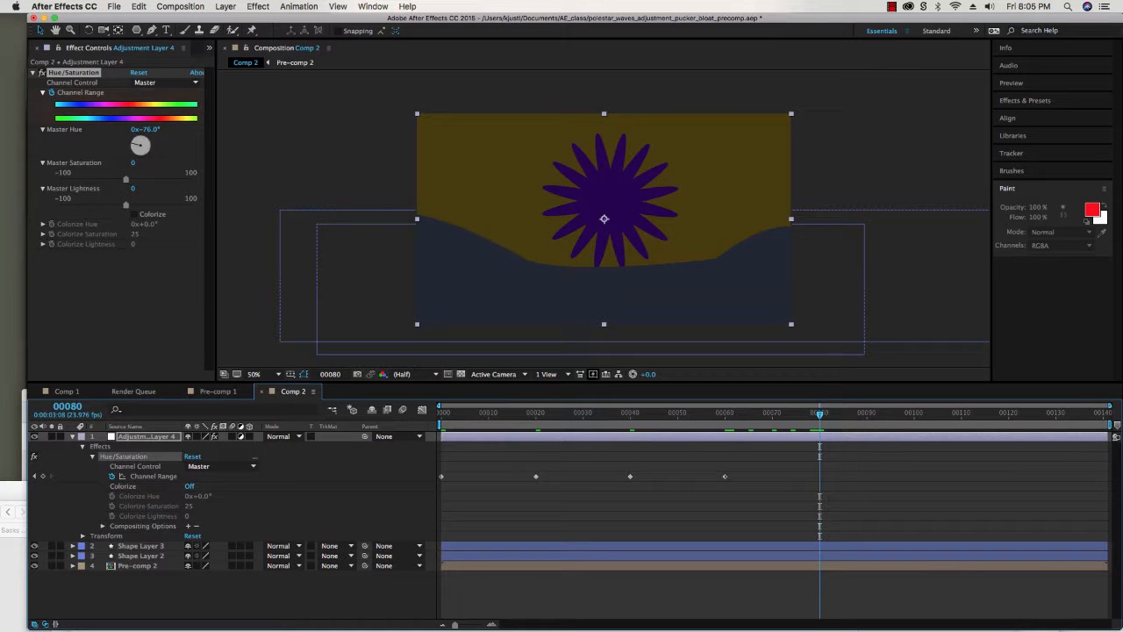
drag(136, 142, 144, 150)
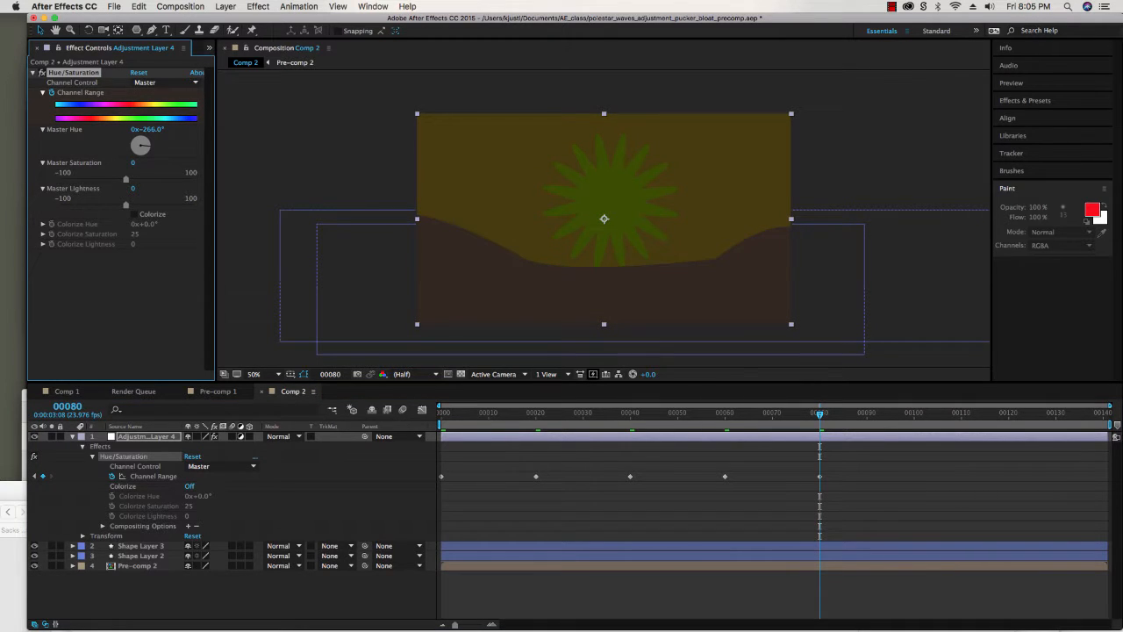
key(space)
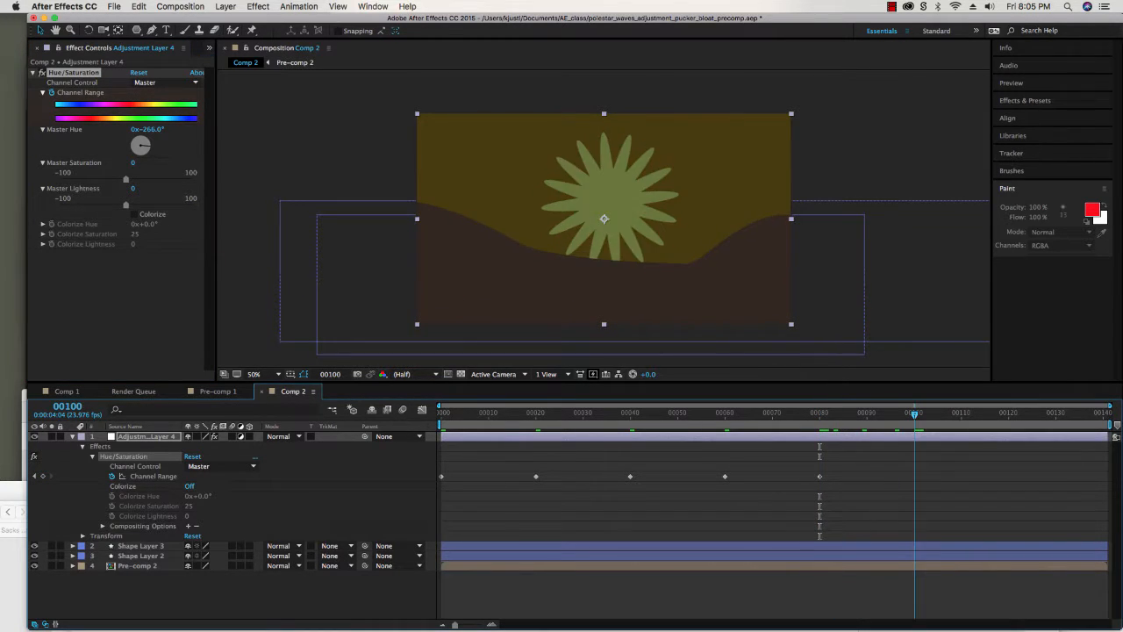
drag(145, 146, 181, 179)
Keyframe Master Saturation -77 and Master Lightness 34 on frame 120, and Saturation 100 with Lightness -45 on frame 140
key(space)
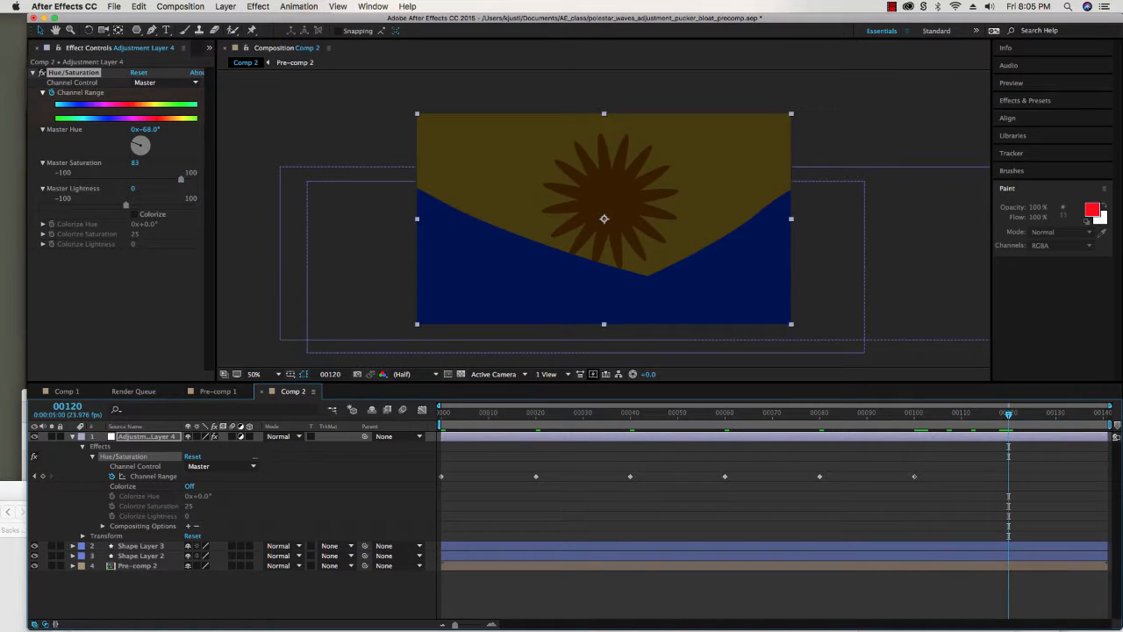
drag(180, 179, 74, 179)
drag(126, 205, 148, 205)
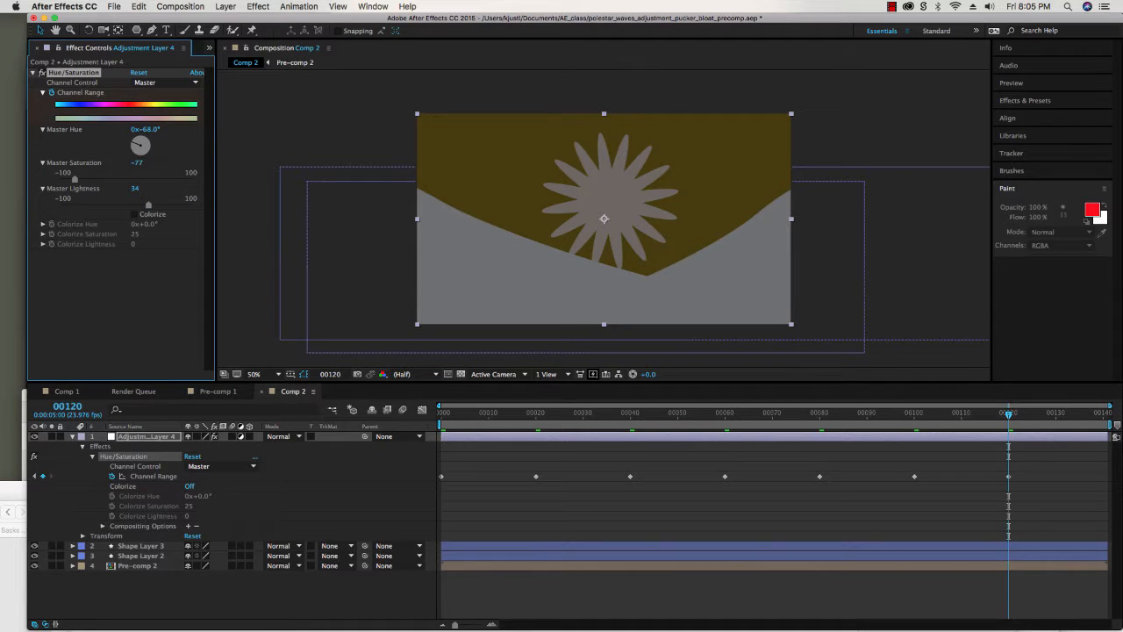
drag(1008, 414, 1103, 414)
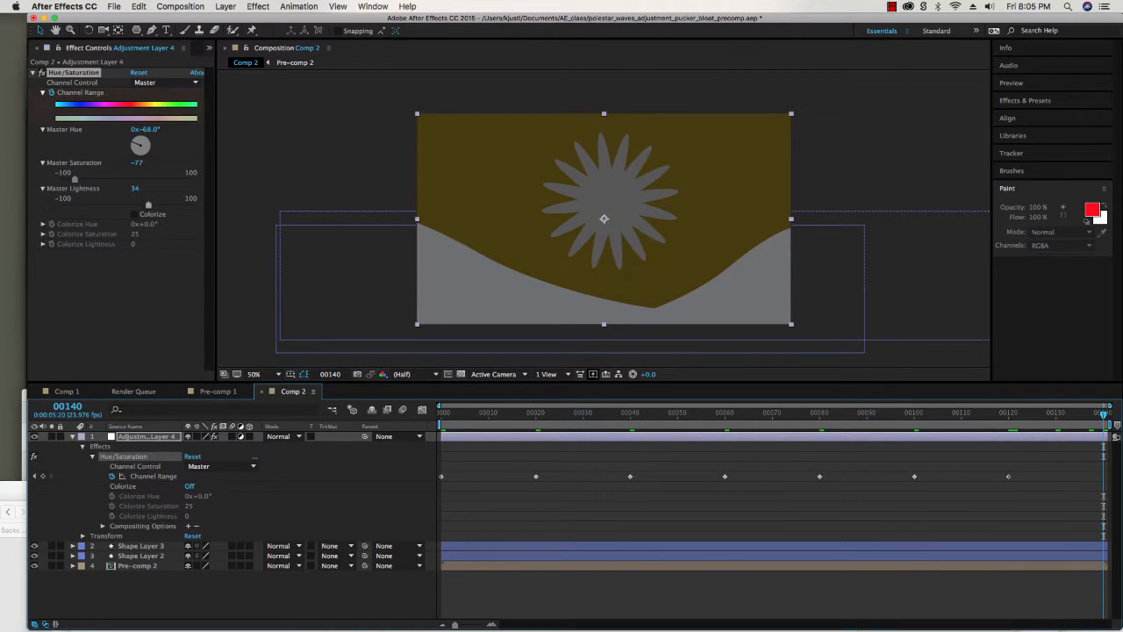
drag(148, 204, 191, 179)
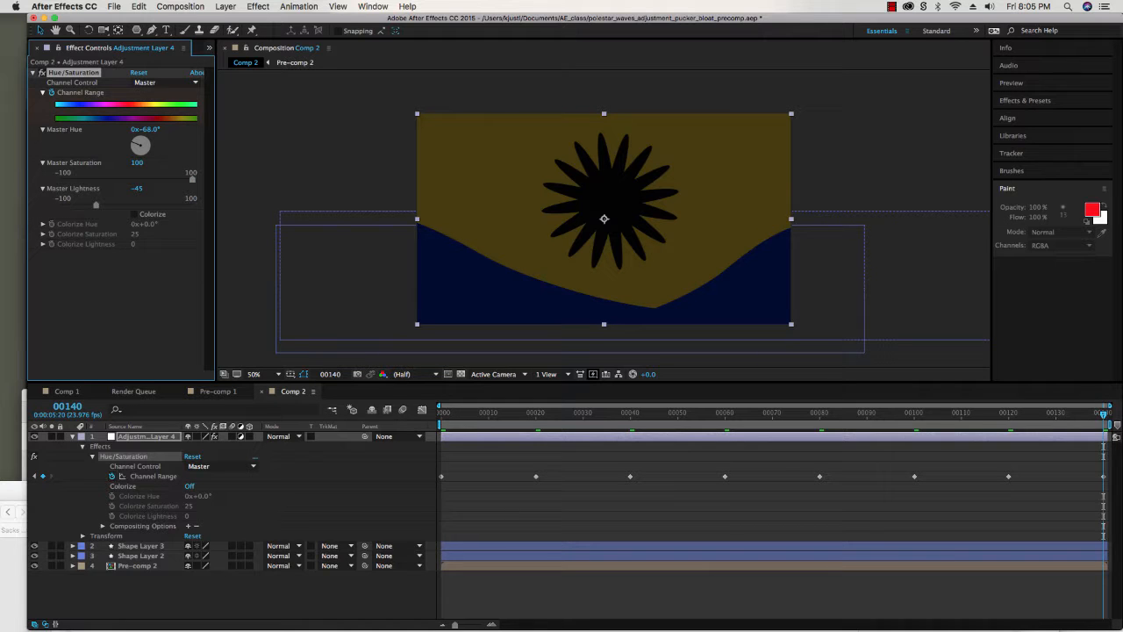
Pre-compose the top adjustment layer together with Shape Layer 3, moving all attributes into the new composition
click(82, 445)
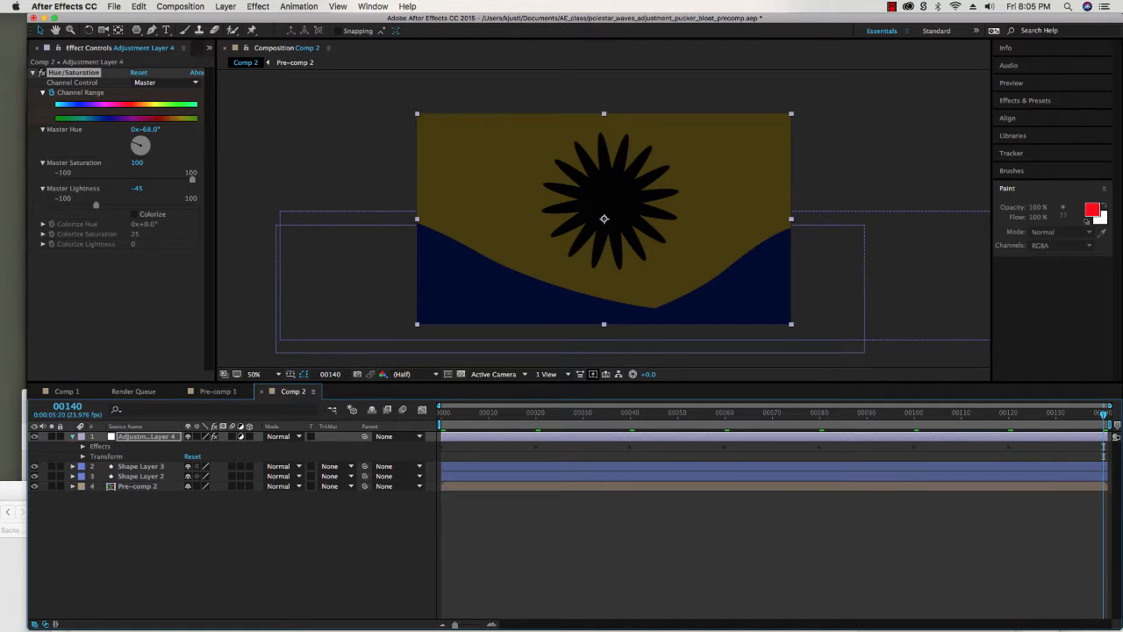
click(73, 436)
click(146, 436)
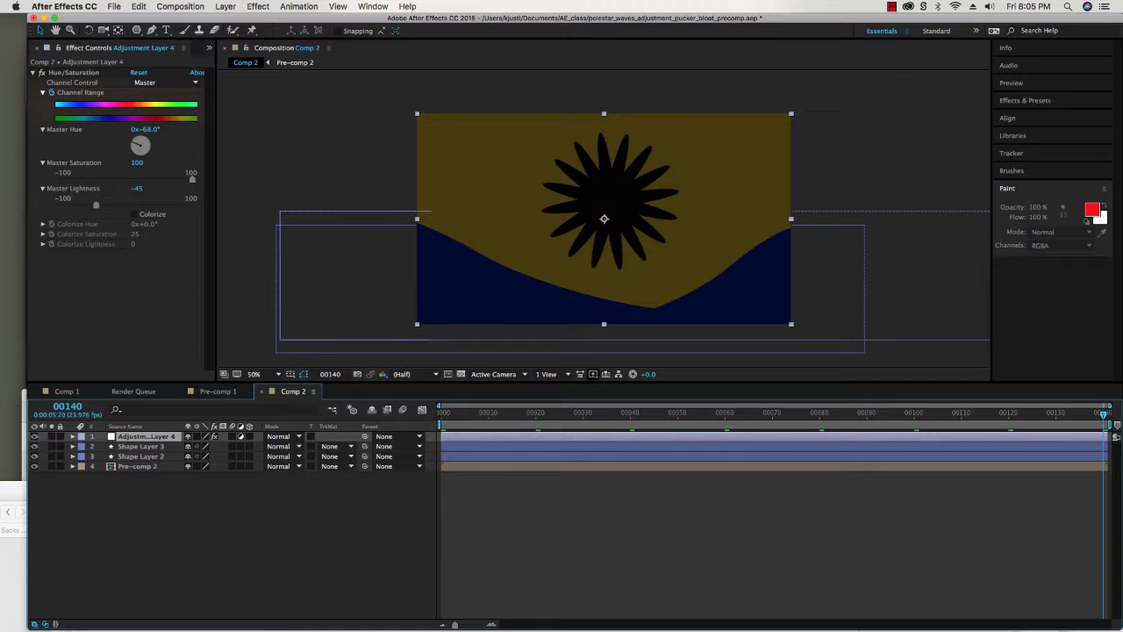
click(73, 445)
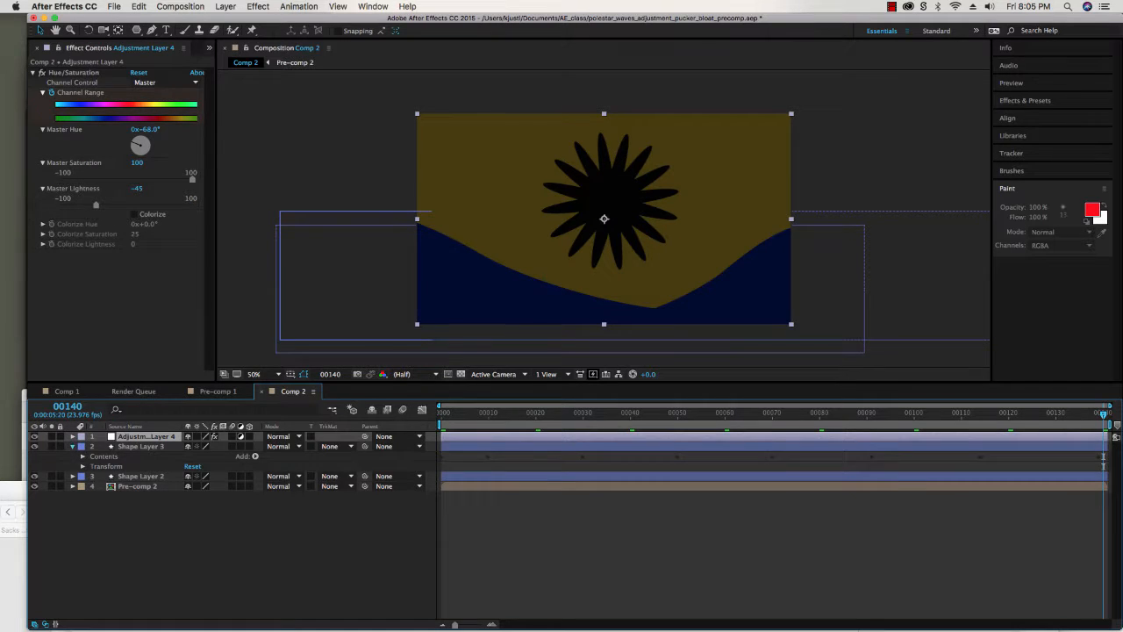
click(73, 446)
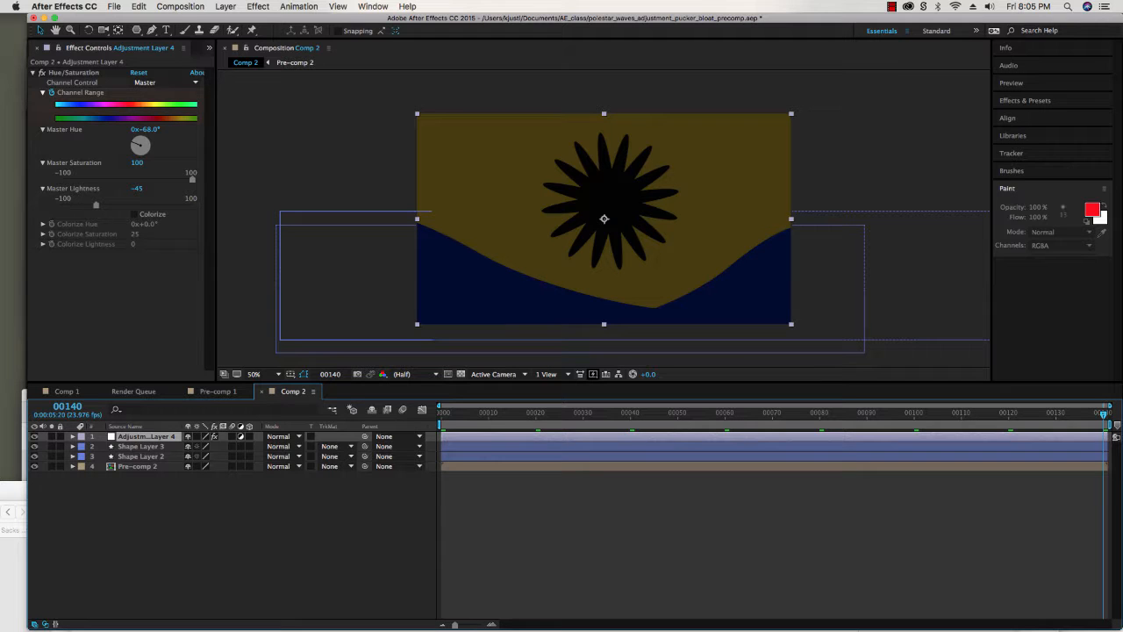
click(140, 445)
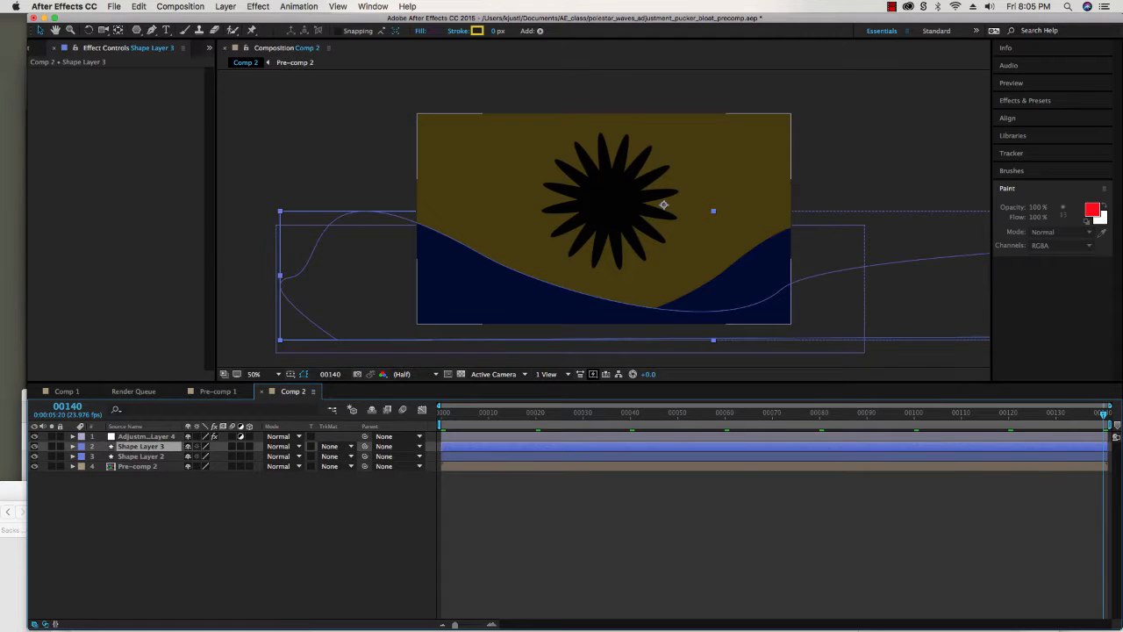
shift+click(145, 436)
right_click(154, 438)
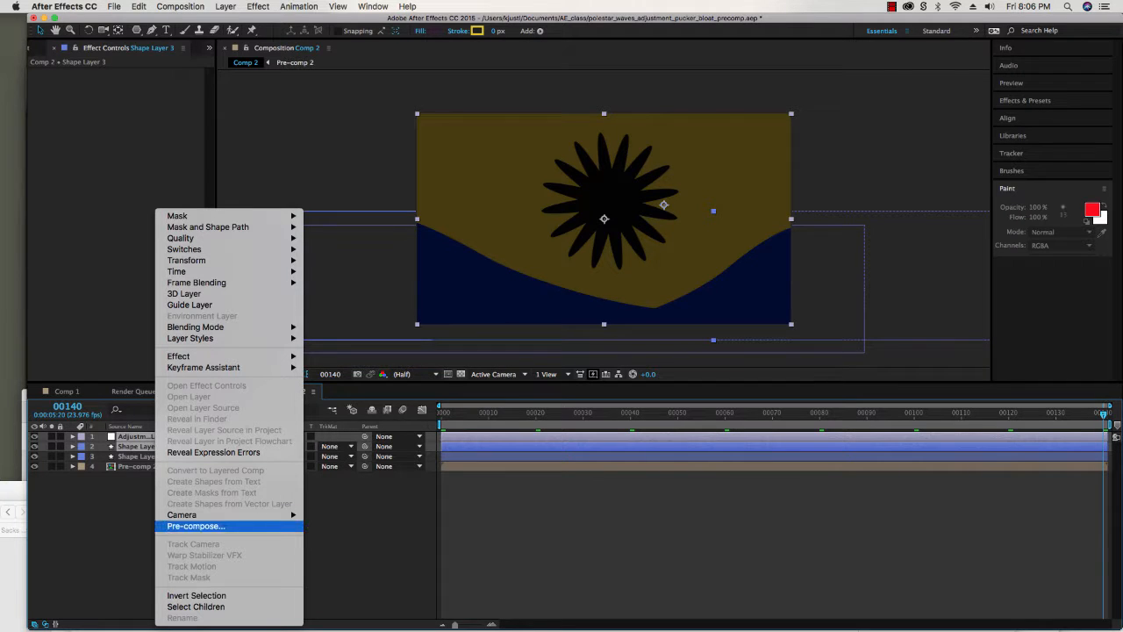
click(196, 525)
click(649, 393)
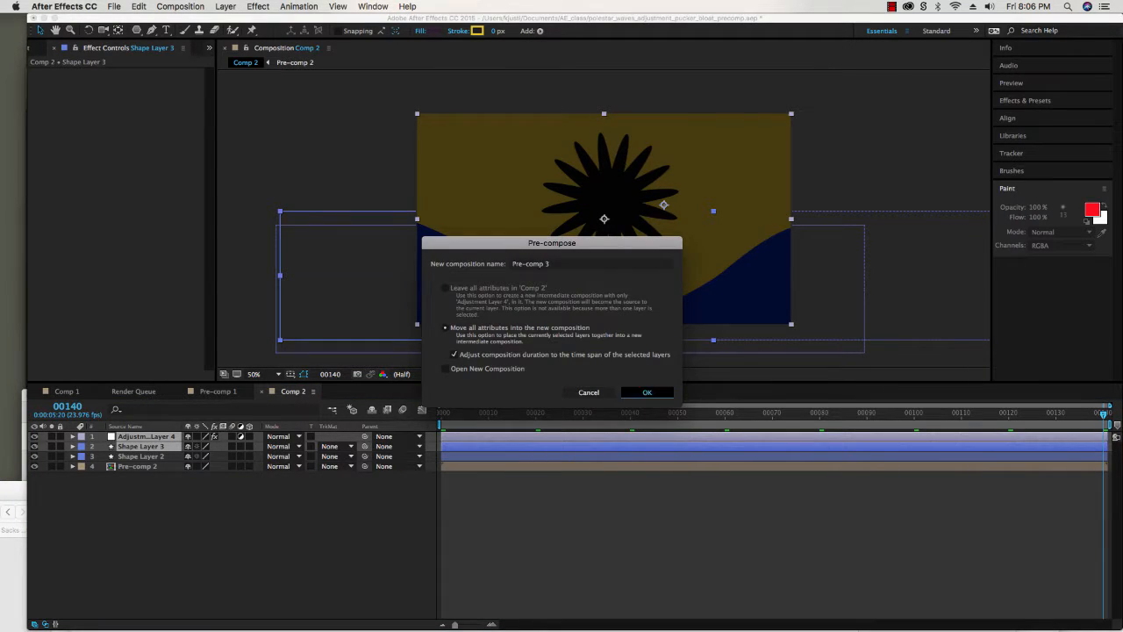
key(super+shift+a)
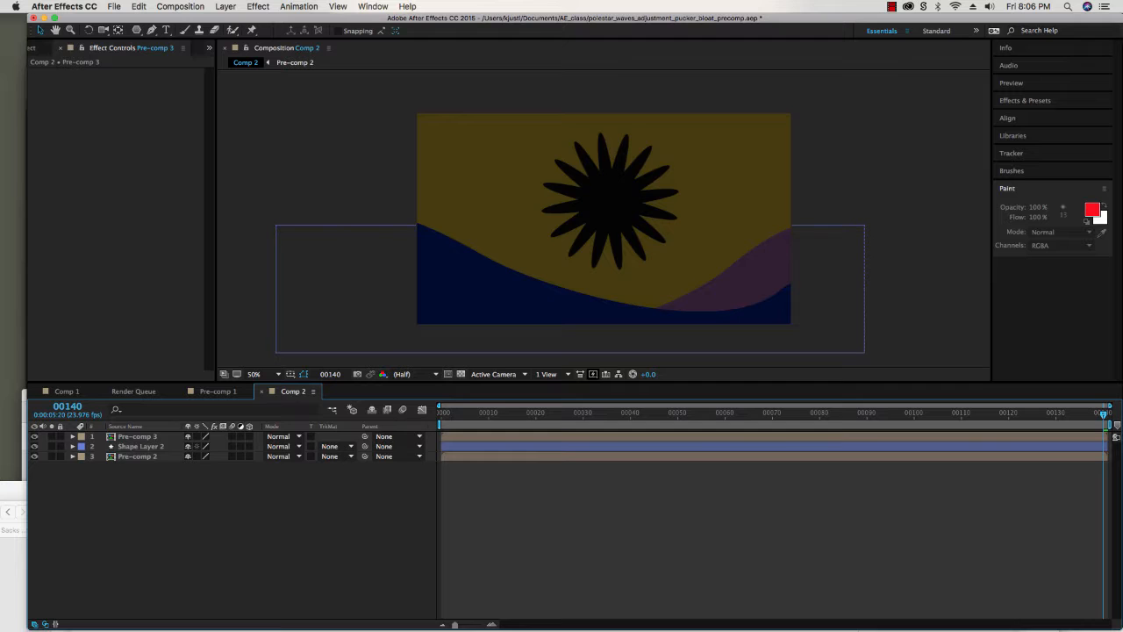
Preview the composition, move Shape Layer 2 above the new pre-composed wave, and play the animation again
key(space)
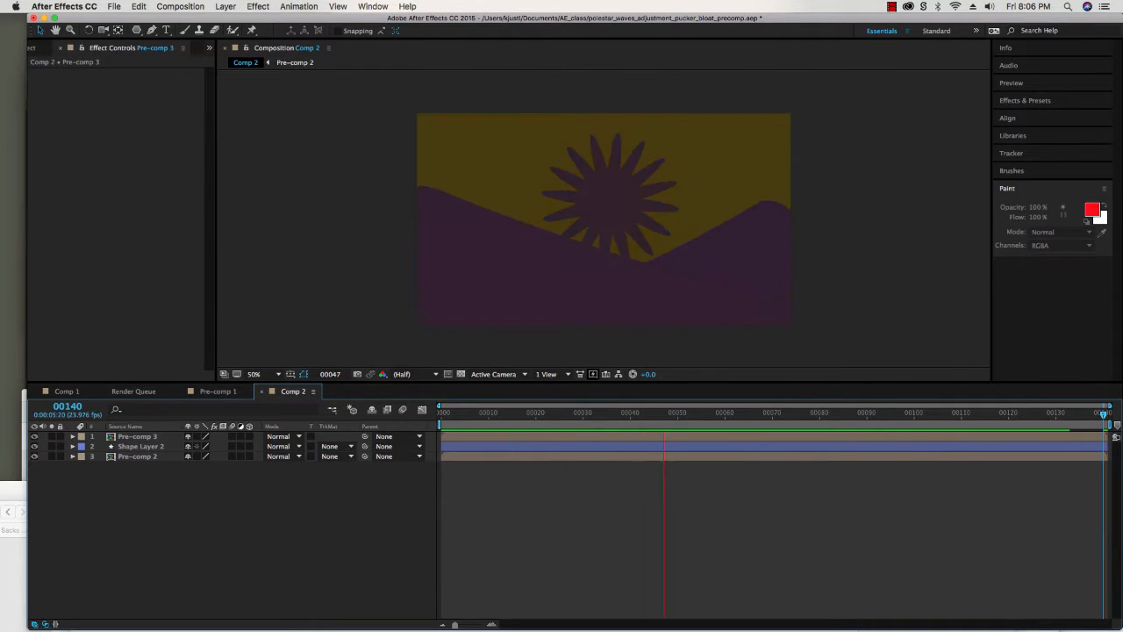
click(141, 446)
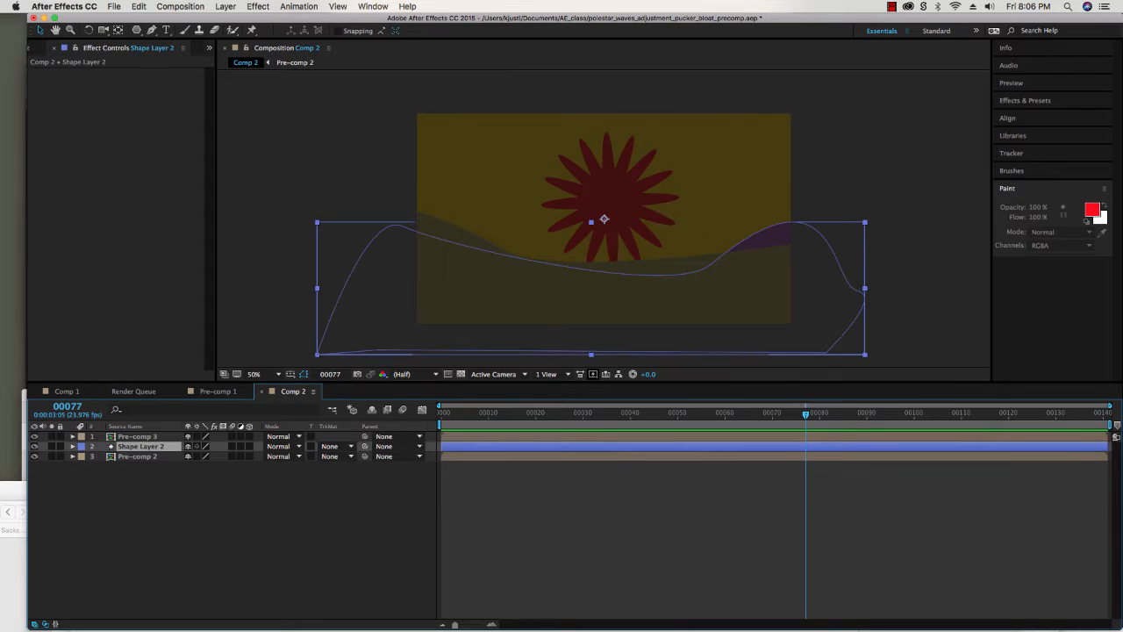
drag(140, 444, 140, 434)
key(space)
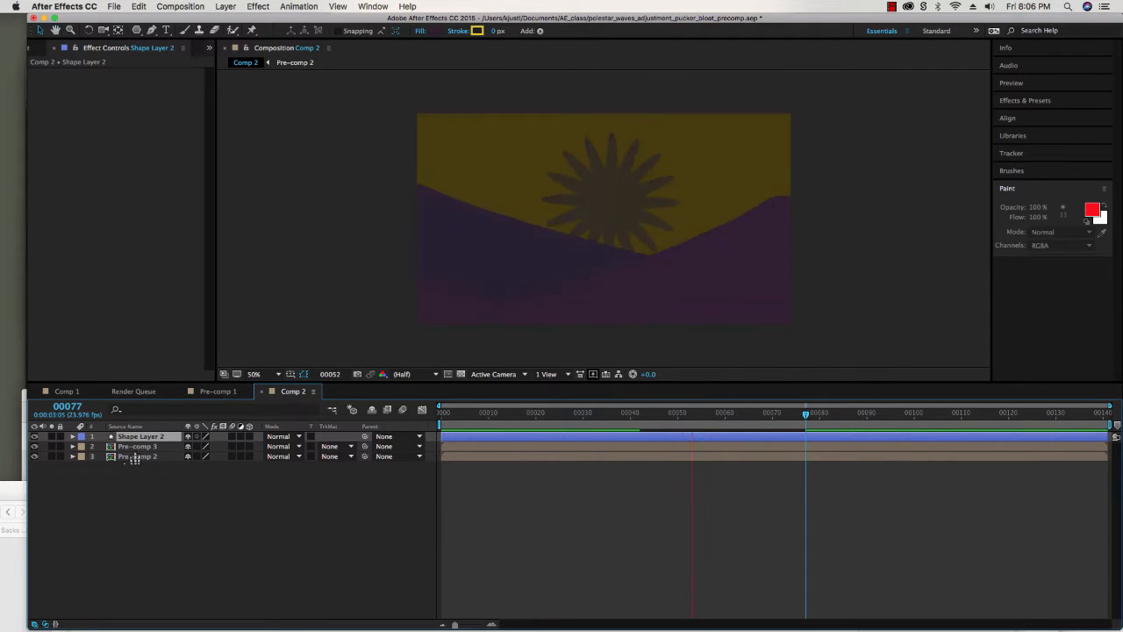
key(space)
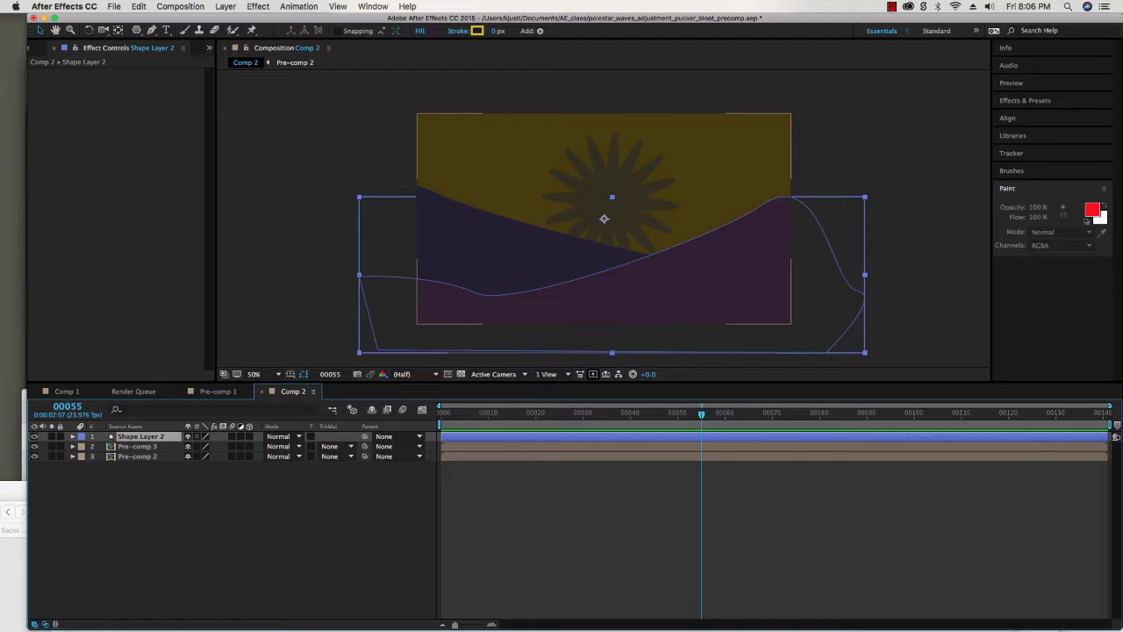
Open Comp 1 and Comp 2 from the project and play each to compare the finished animations
click(73, 446)
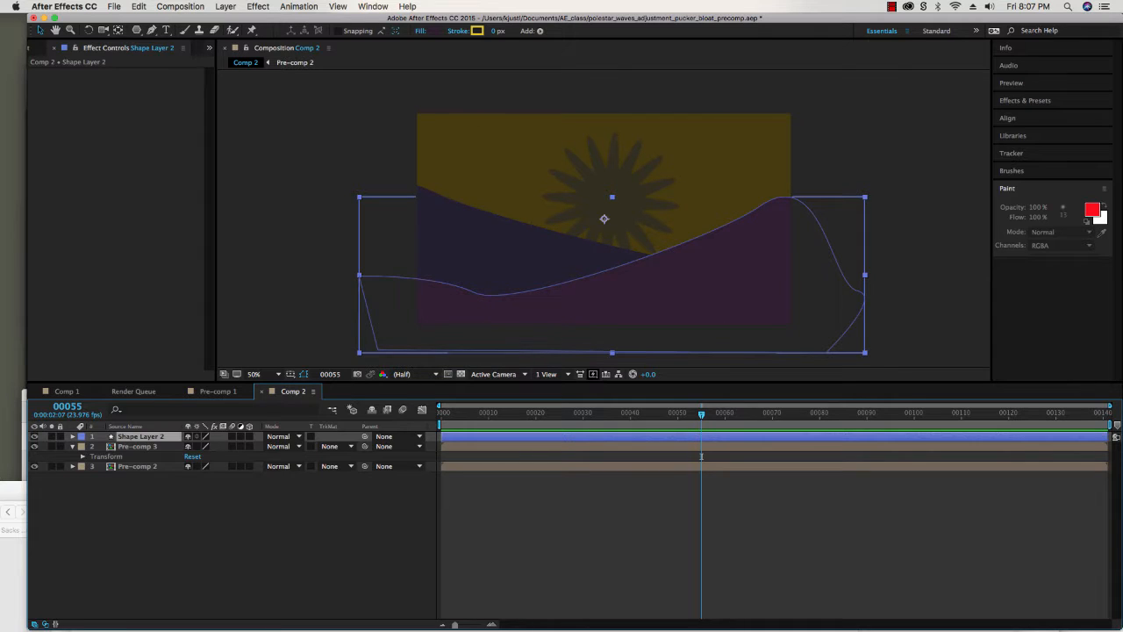
click(73, 446)
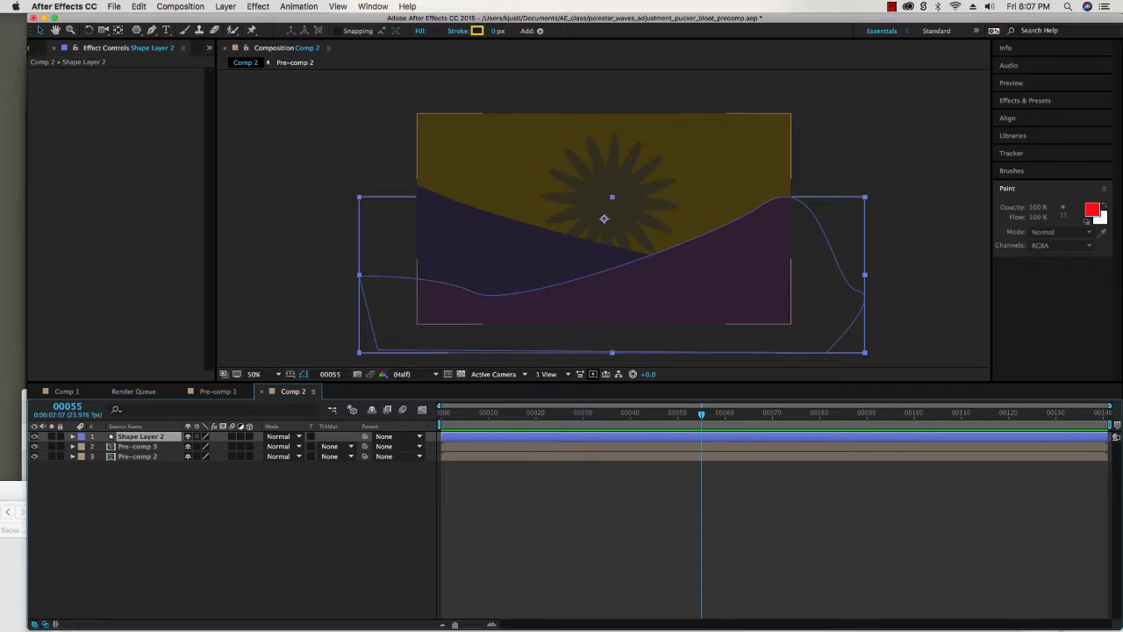
key(super+0)
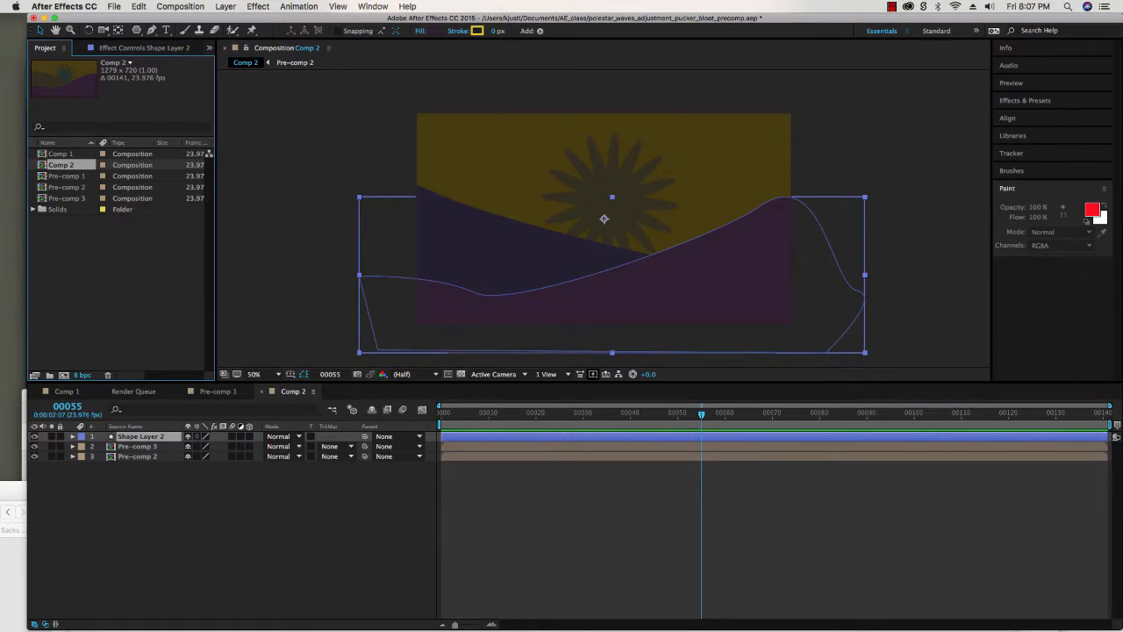
click(60, 153)
double_click(61, 153)
key(space)
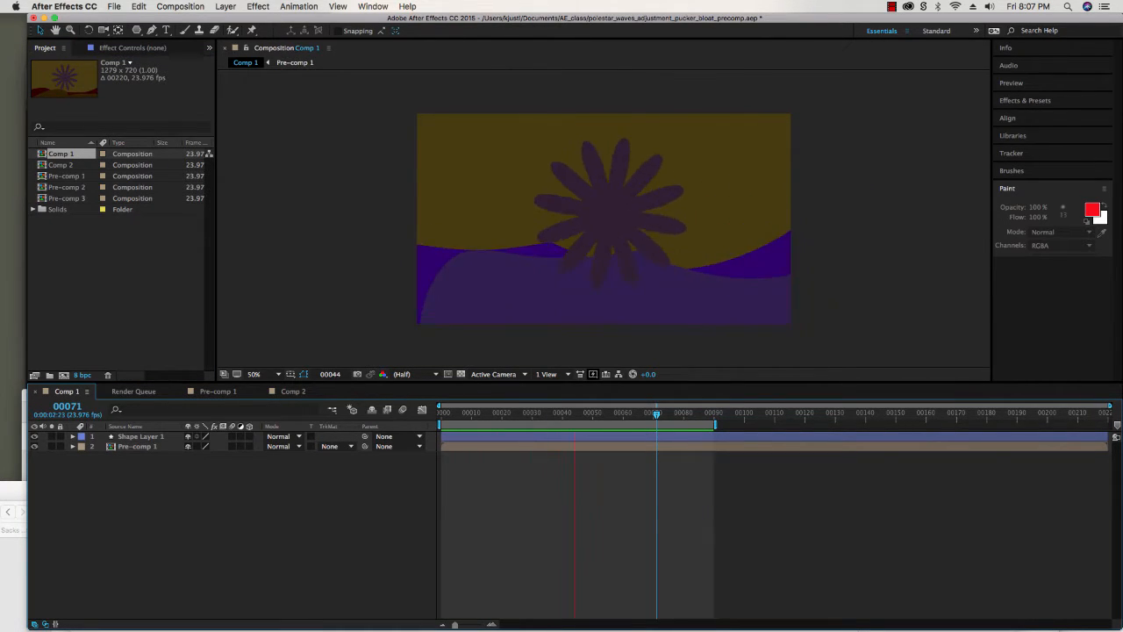
click(61, 165)
double_click(61, 165)
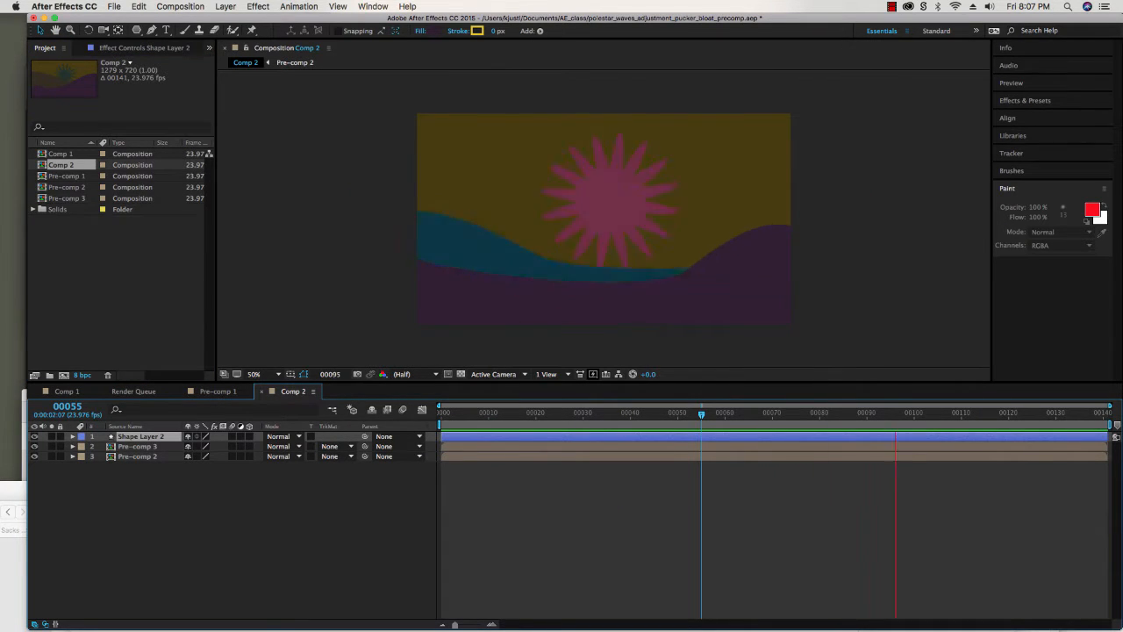
key(space)
Open Pre-comp 1 and Pre-comp 2 from the project and play each to review its contents
double_click(66, 176)
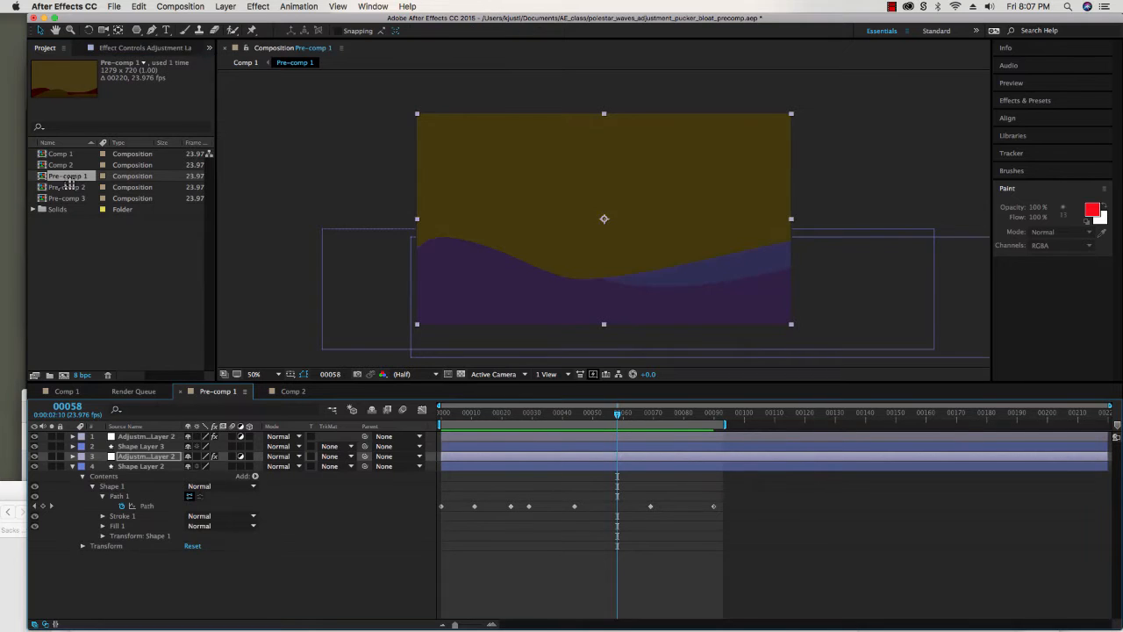
key(space)
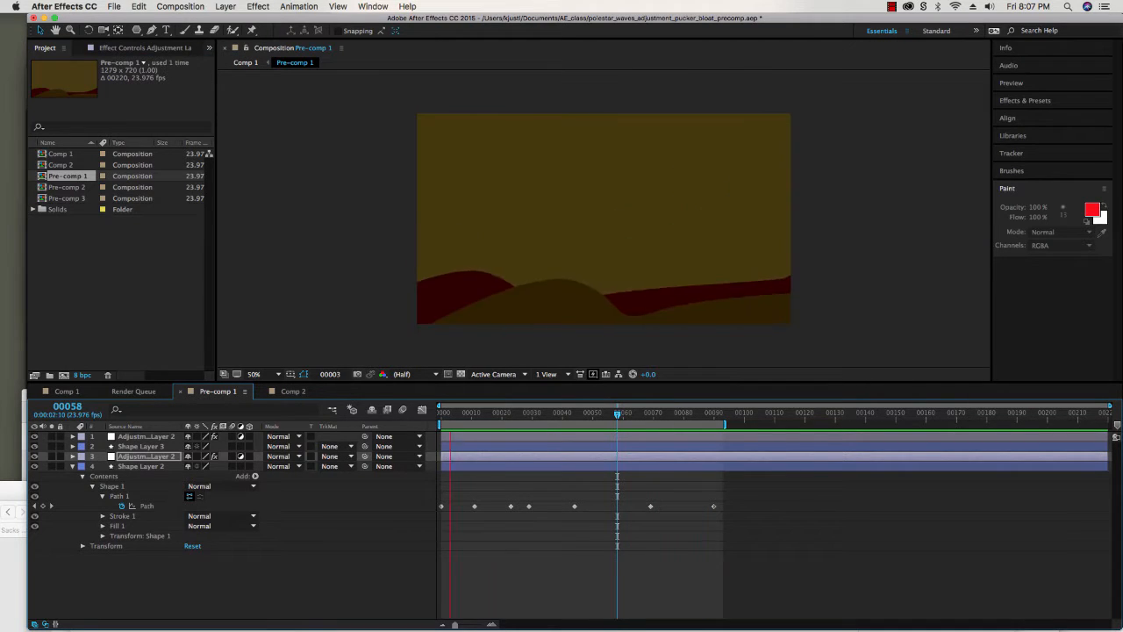
key(space)
double_click(67, 187)
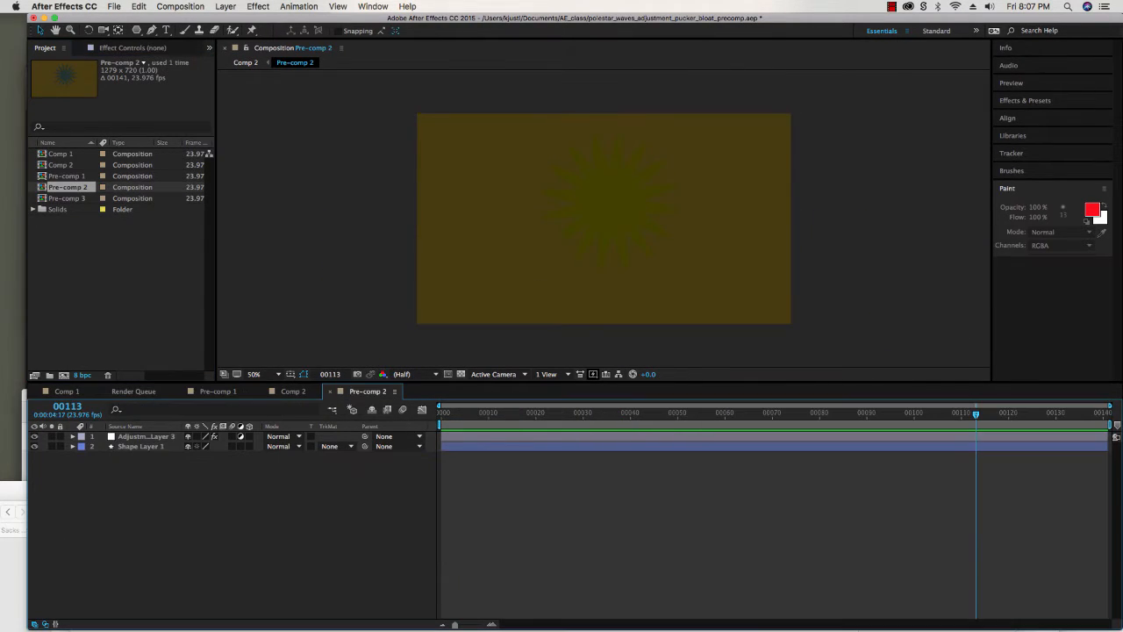
key(space)
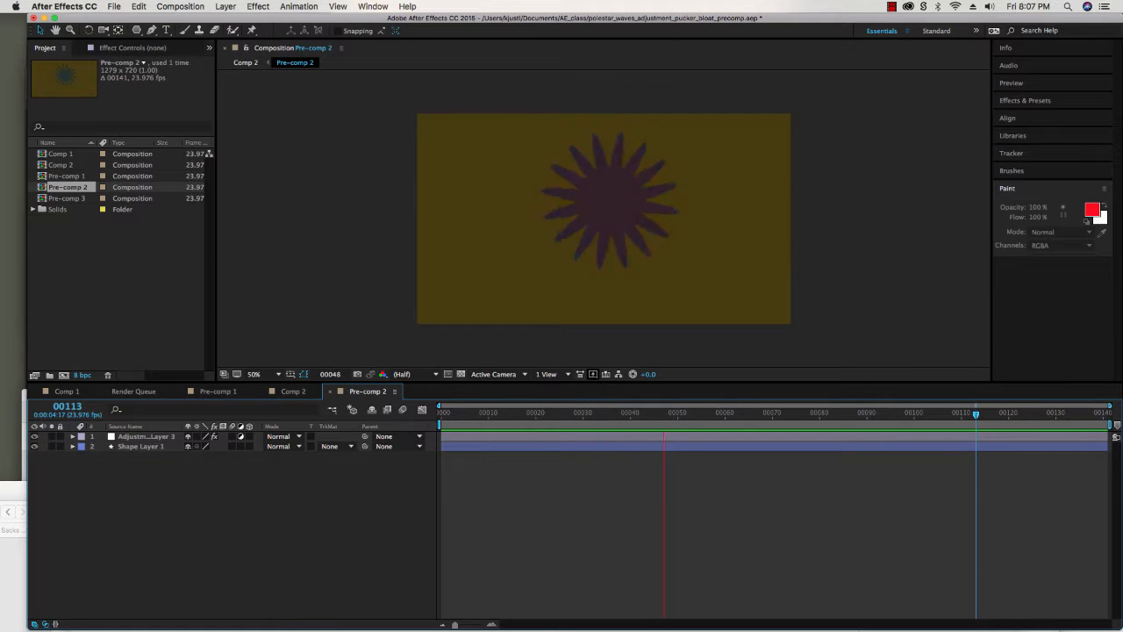
key(space)
Open Pre-comp 3 from the project and play its color-changing wave, replaying it after scrubbing through the timeline
double_click(67, 198)
key(space)
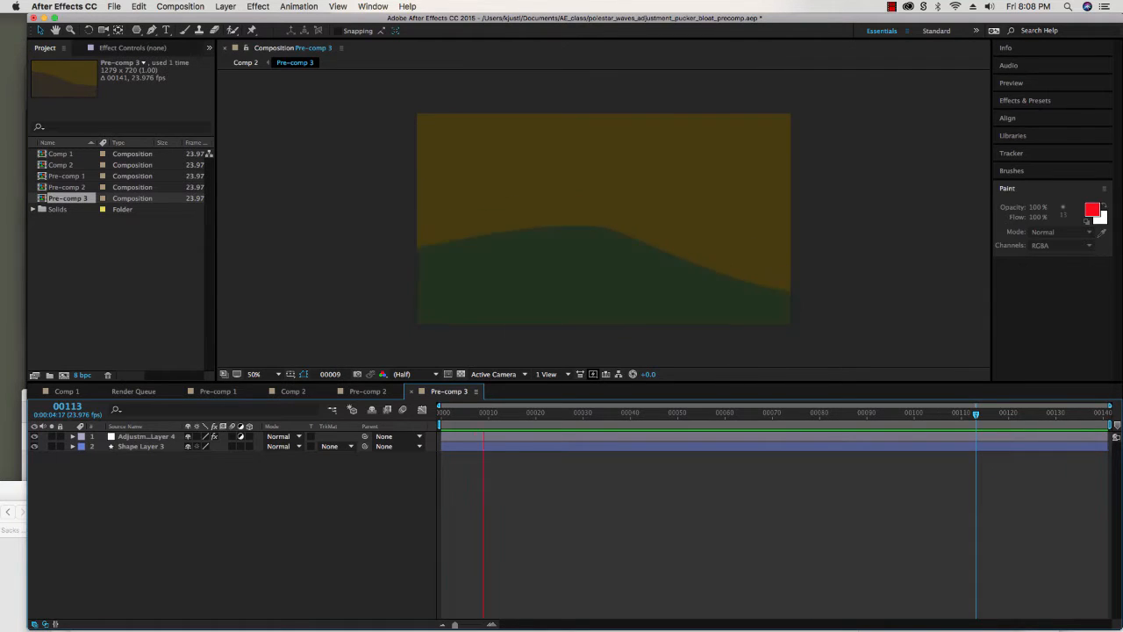
key(space)
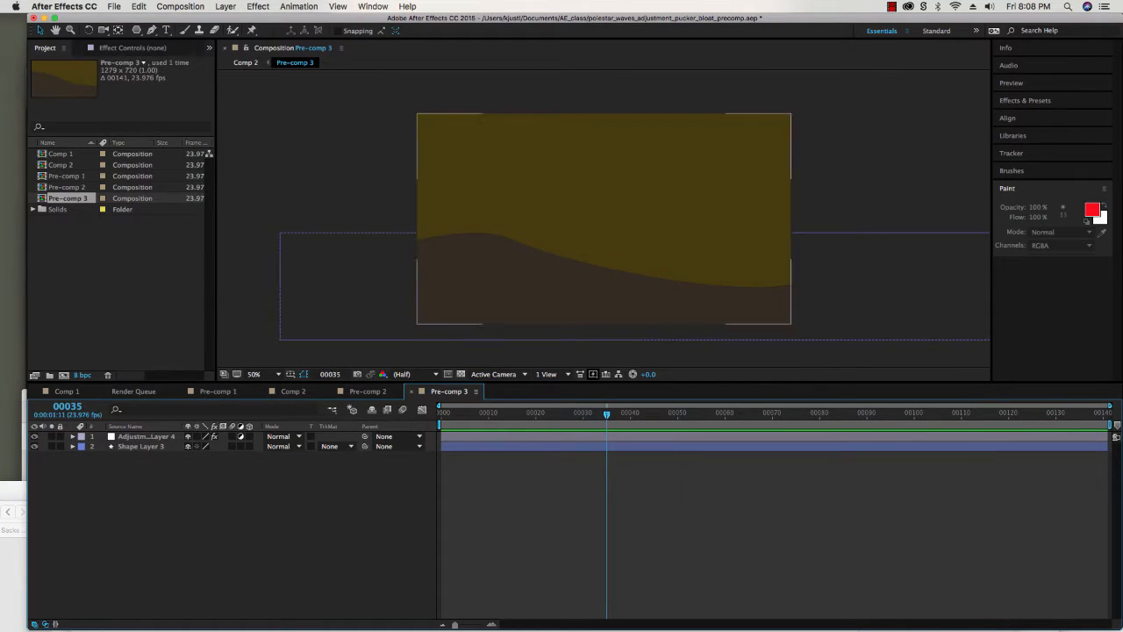
drag(606, 413, 442, 413)
key(space)
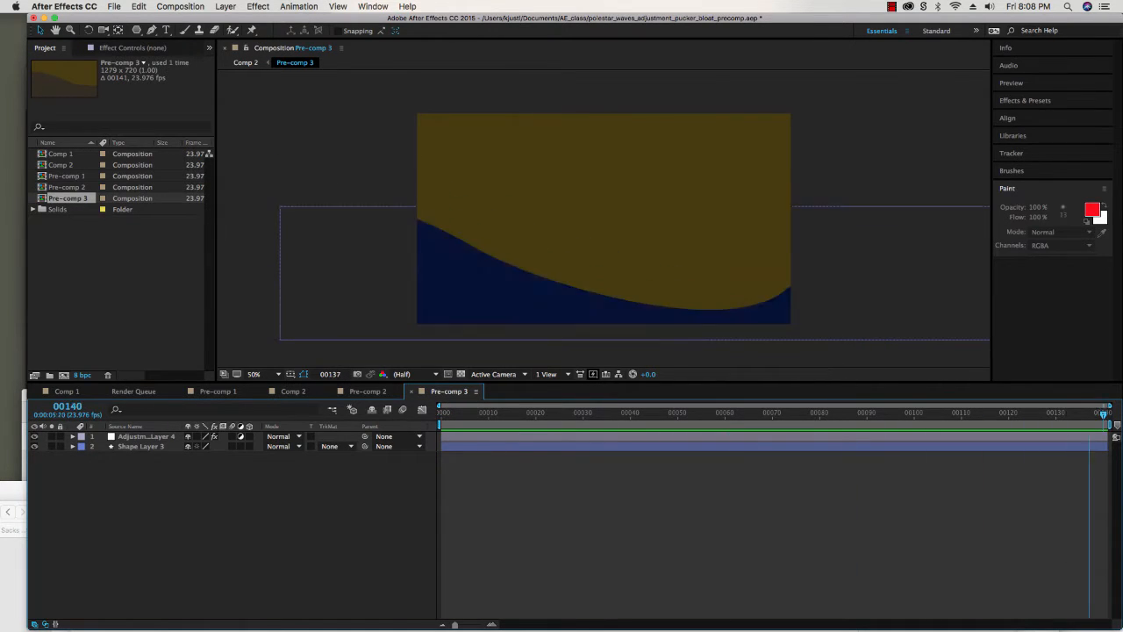
key(space)
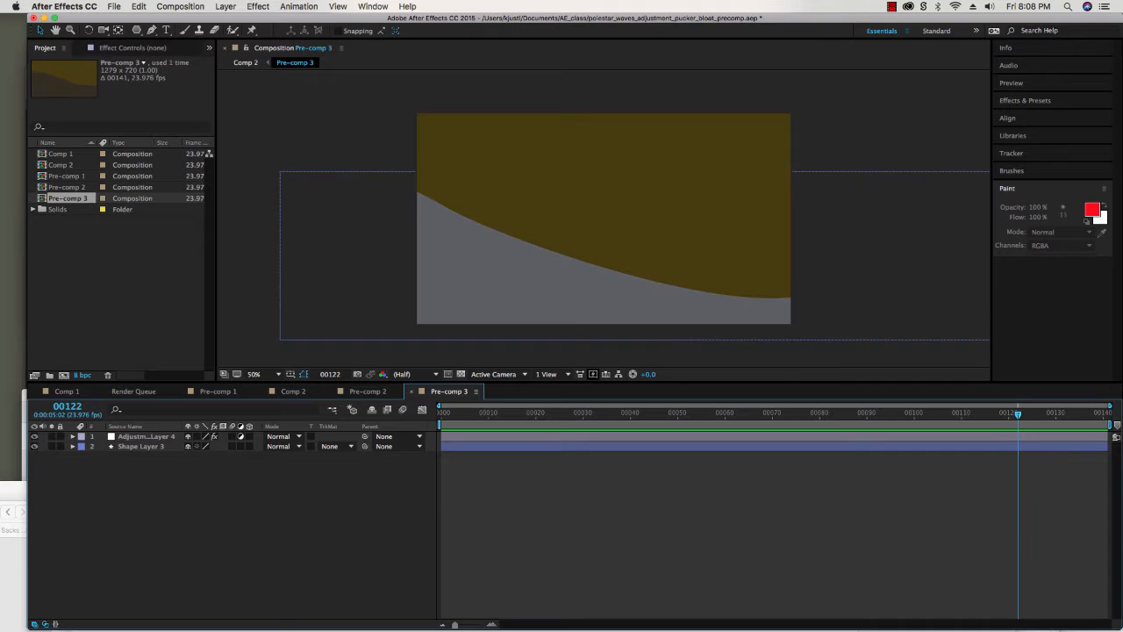
Reveal the Hue/Saturation properties and Channel Range keyframes of the adjustment layer in Pre-comp 3
click(73, 436)
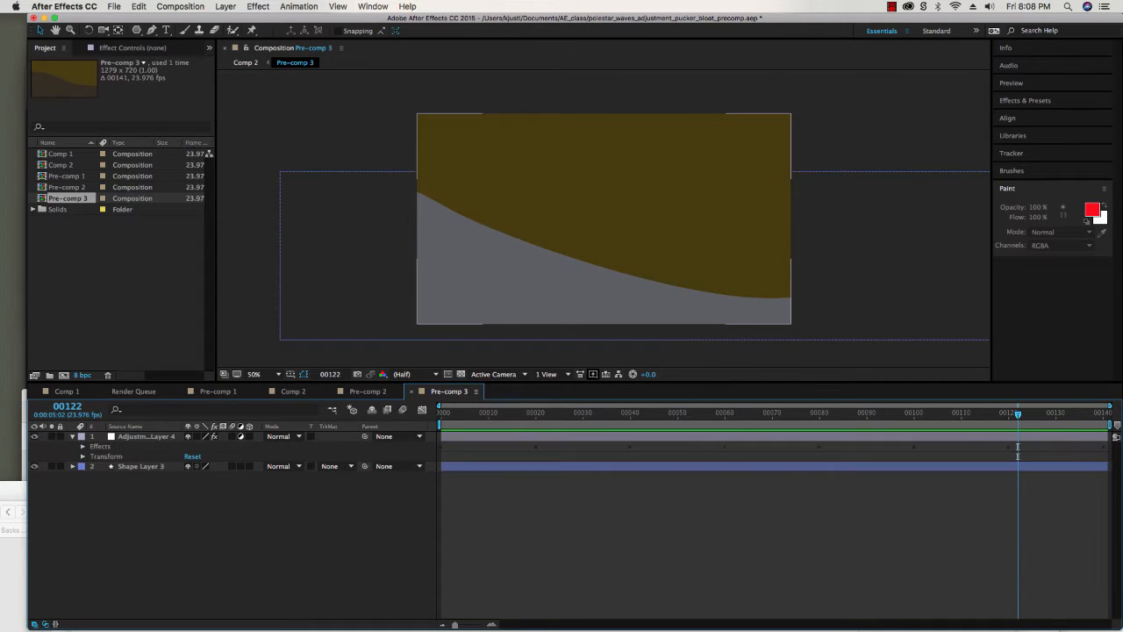
click(83, 445)
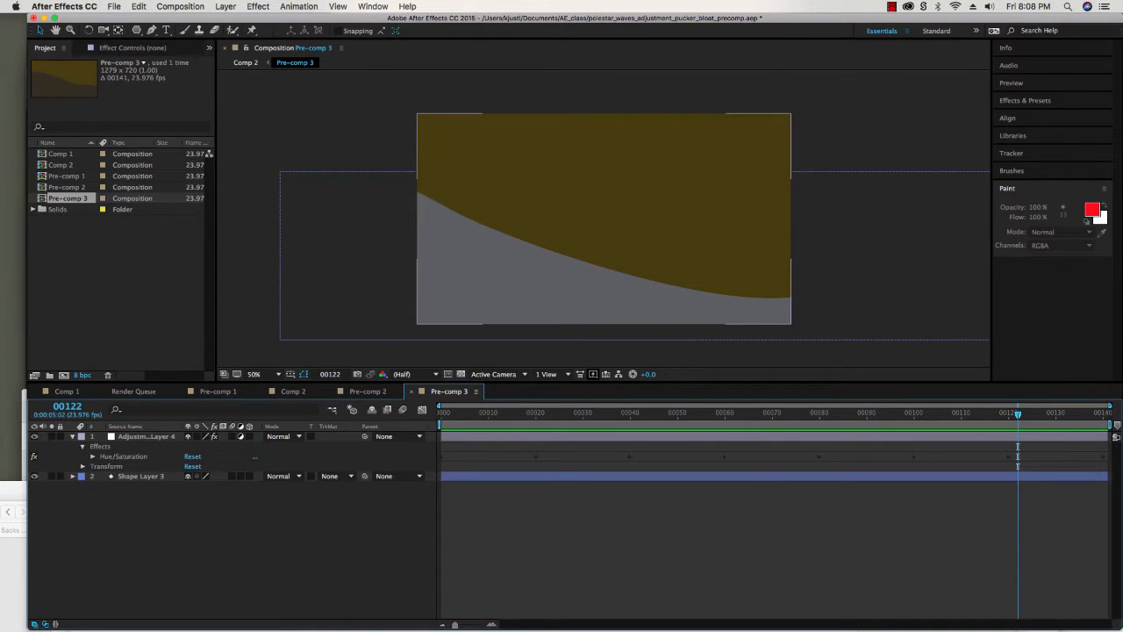
click(93, 457)
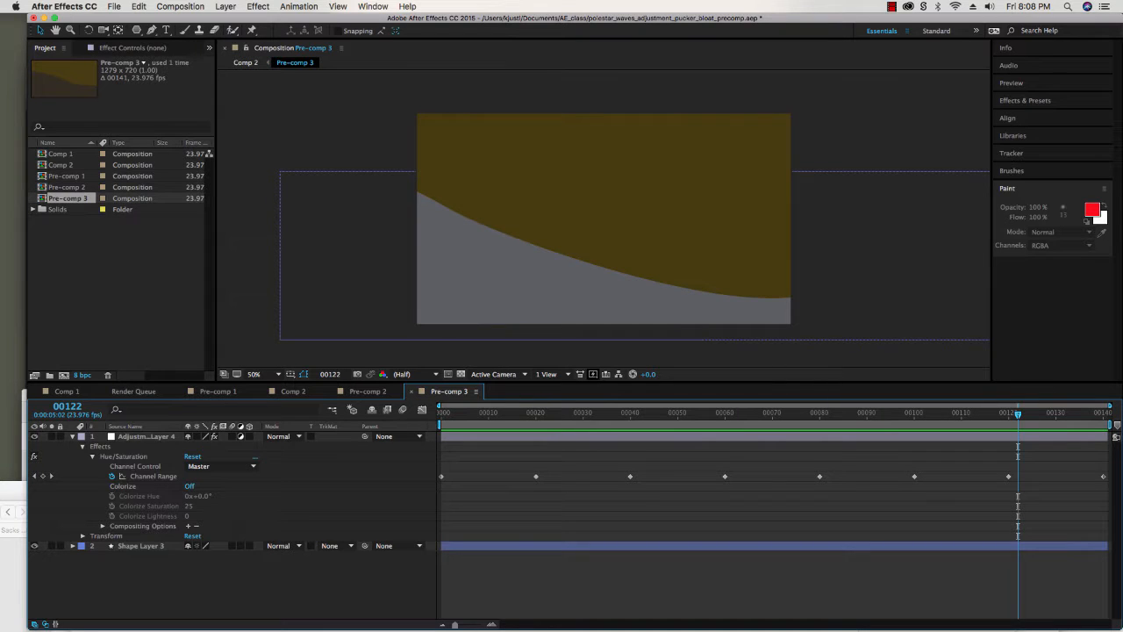
At the frame 120 keyframe in Pre-comp 3, set the Hue/Saturation Master Saturation to 71 and Master Lightness to 15, and preview the wave
key(Page_Up)
key(Page_Up)
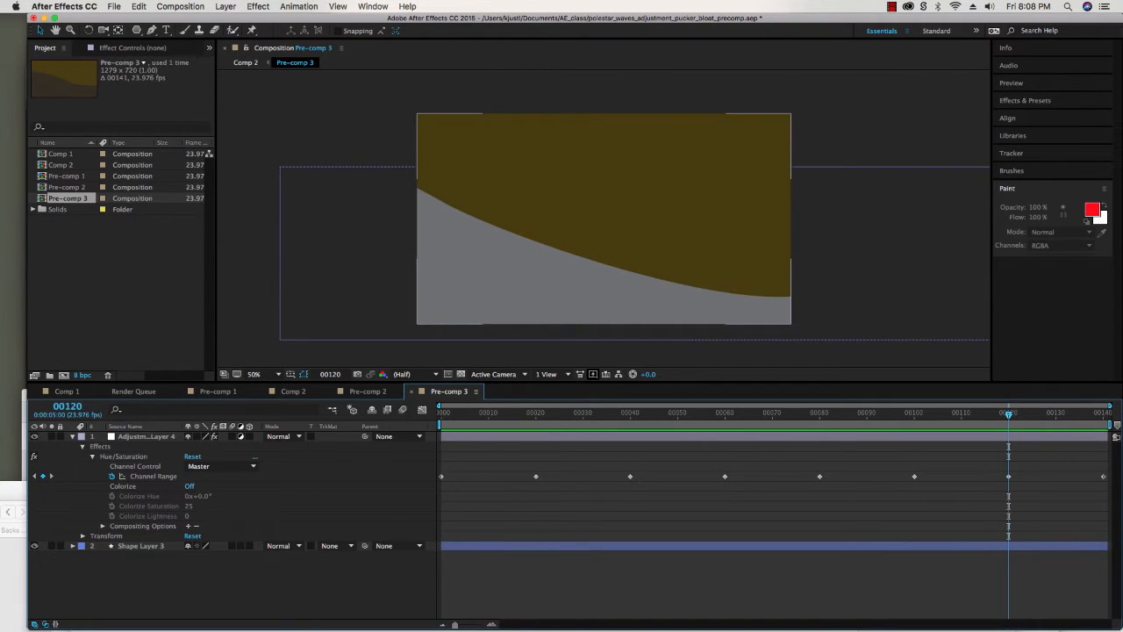
click(1009, 476)
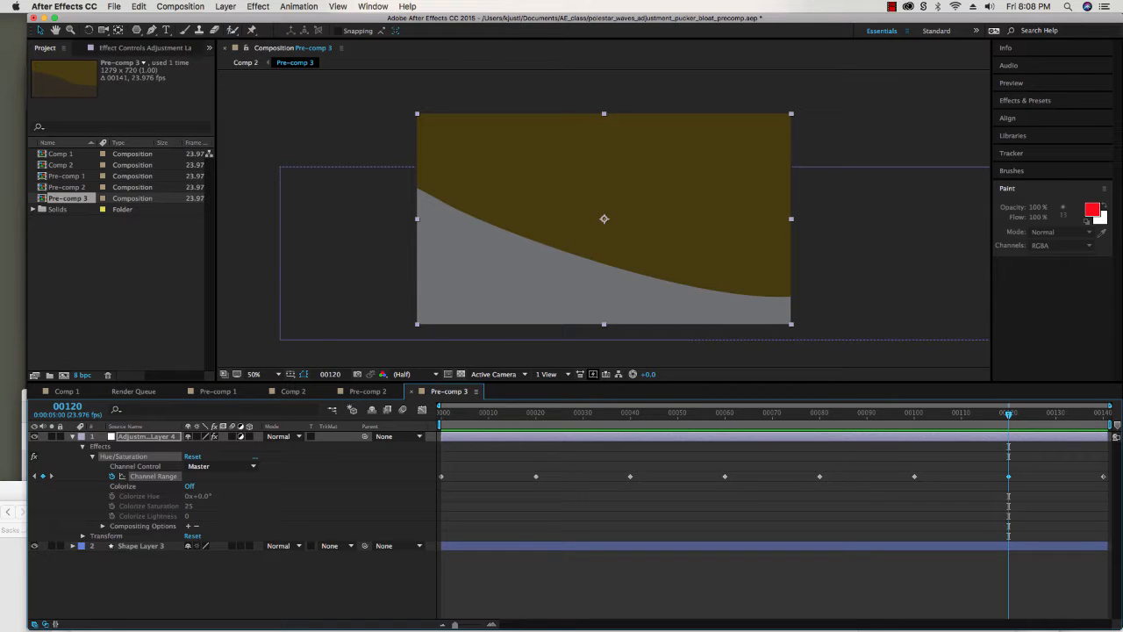
key(F3)
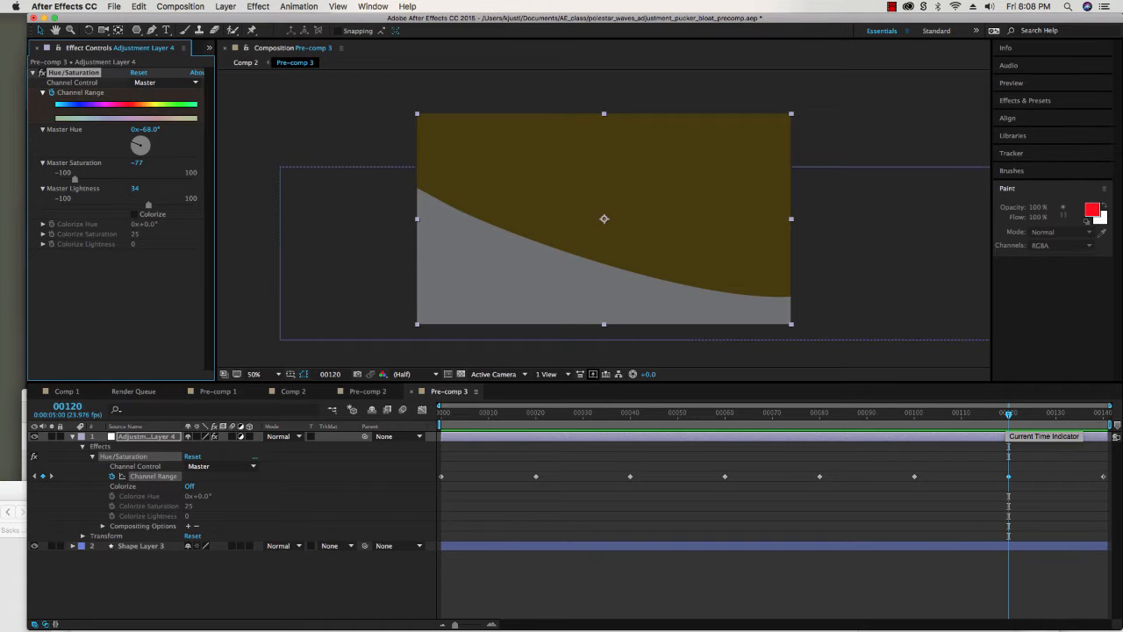
mouse_move(1008, 414)
mouse_down()
mouse_move(919, 414)
mouse_move(1008, 414)
mouse_up()
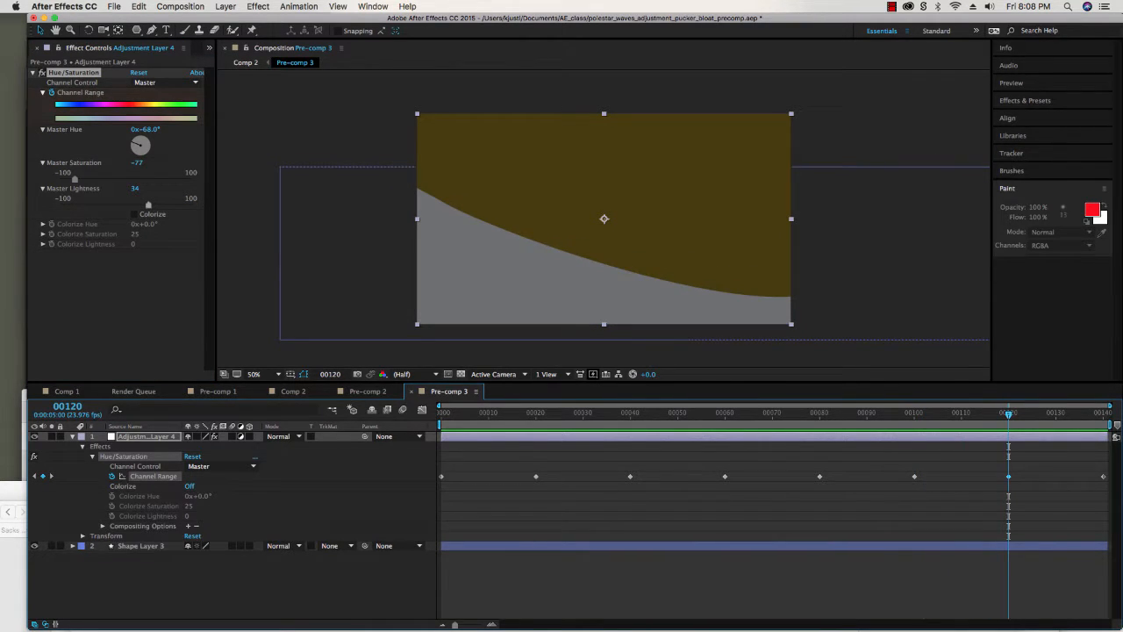
drag(75, 178, 136, 204)
key(space)
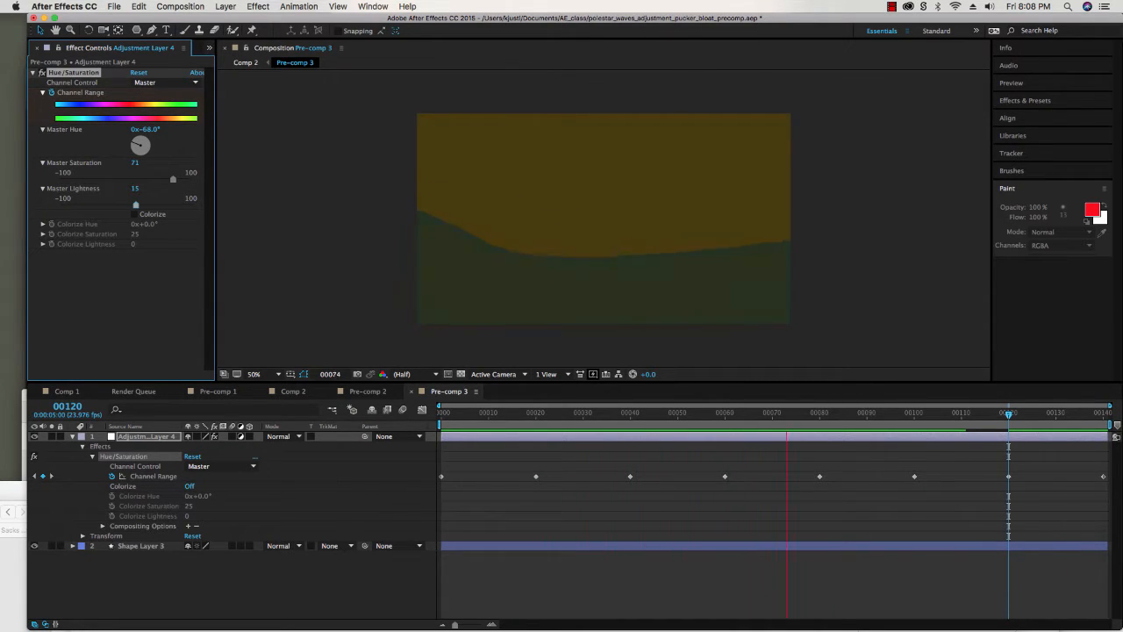
key(space)
click(73, 436)
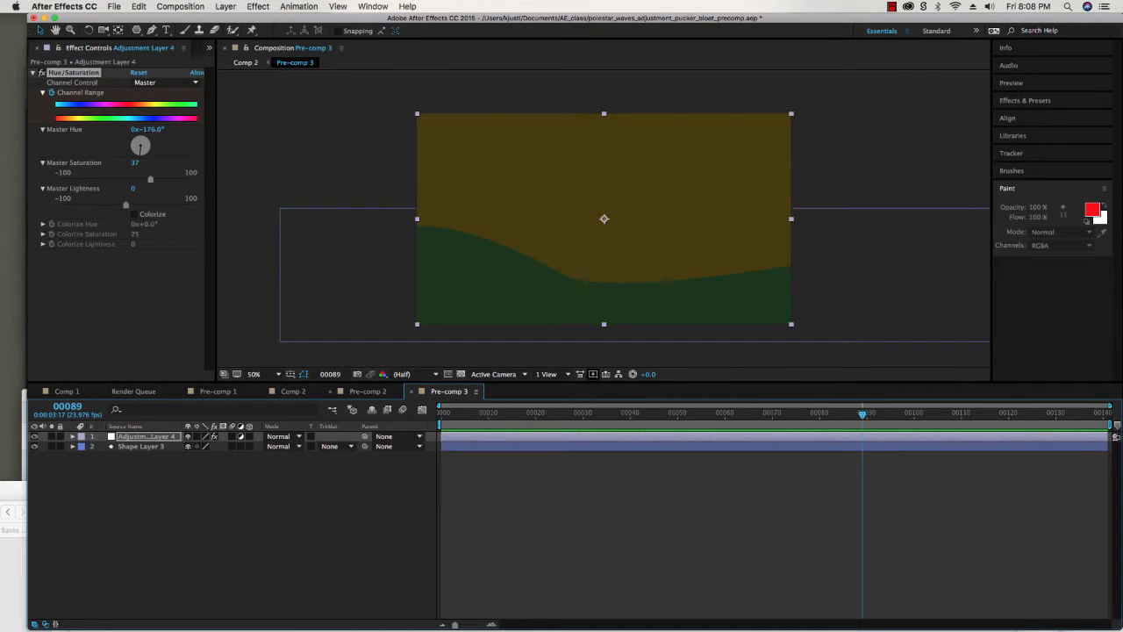
Open Comp 2 and play it to review the recolored wave together with the polystar
click(293, 391)
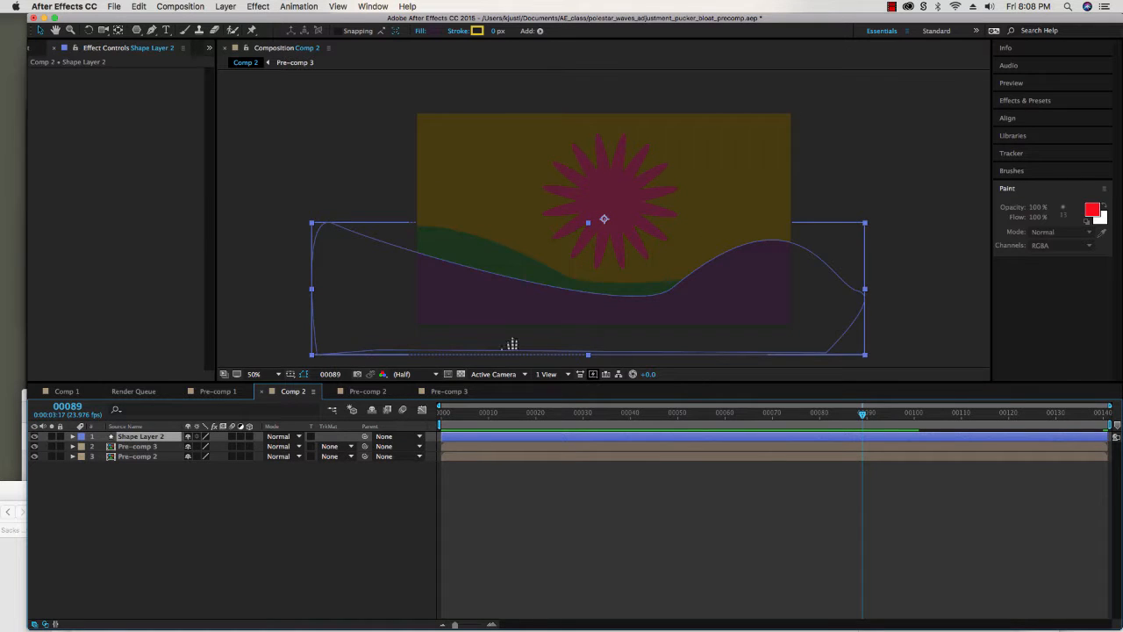
key(space)
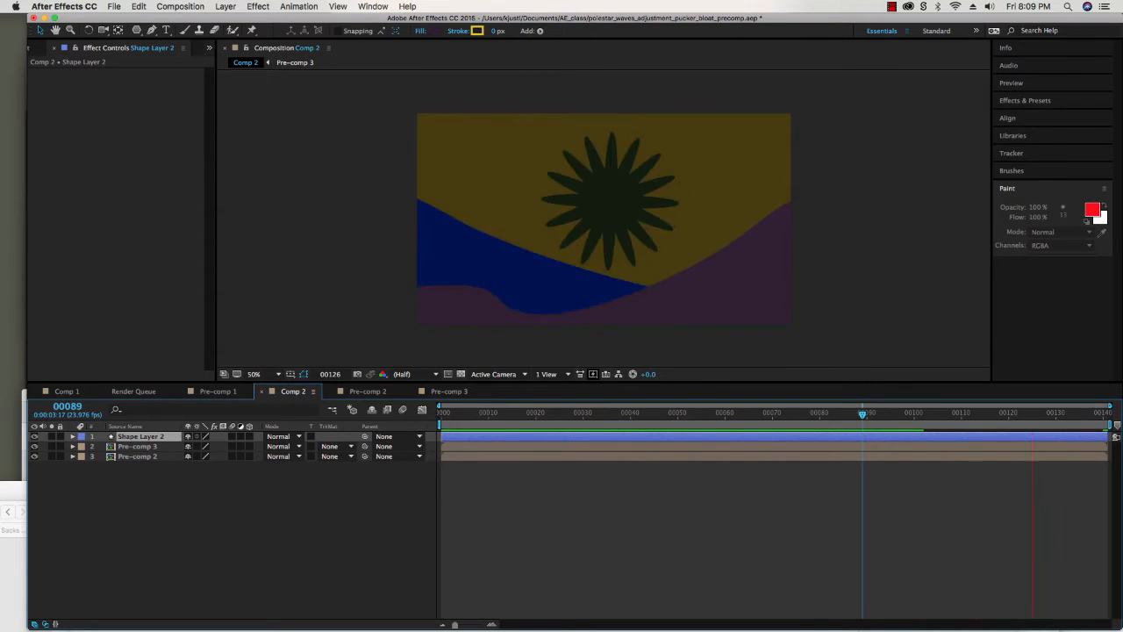
key(space)
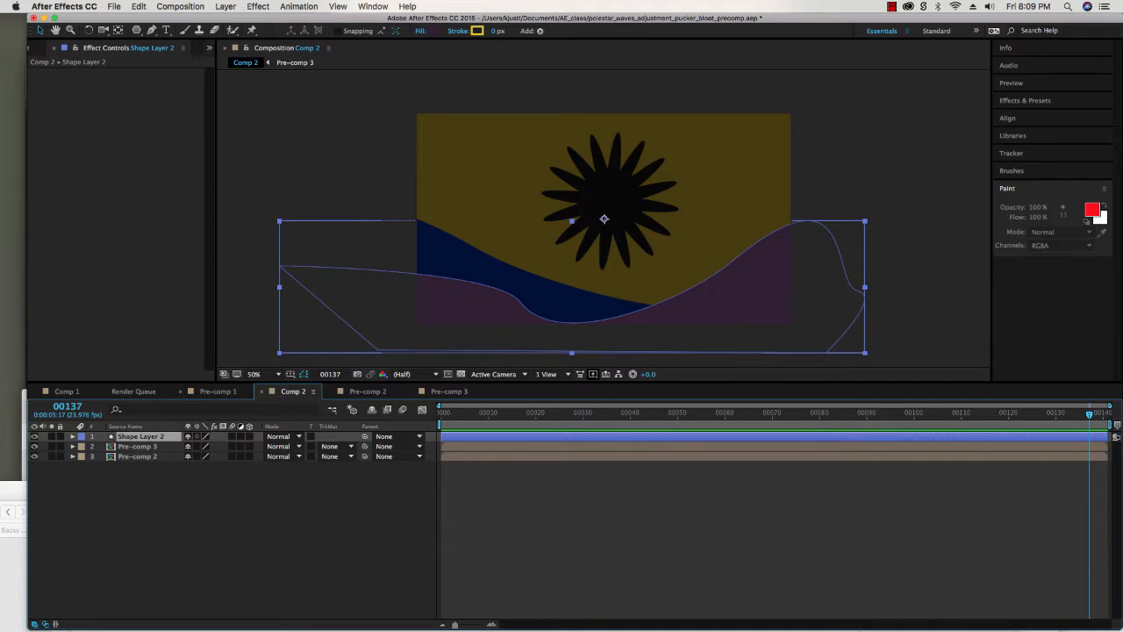
Open Pre-comp 2 and reset the Essentials workspace to its saved layout
click(368, 391)
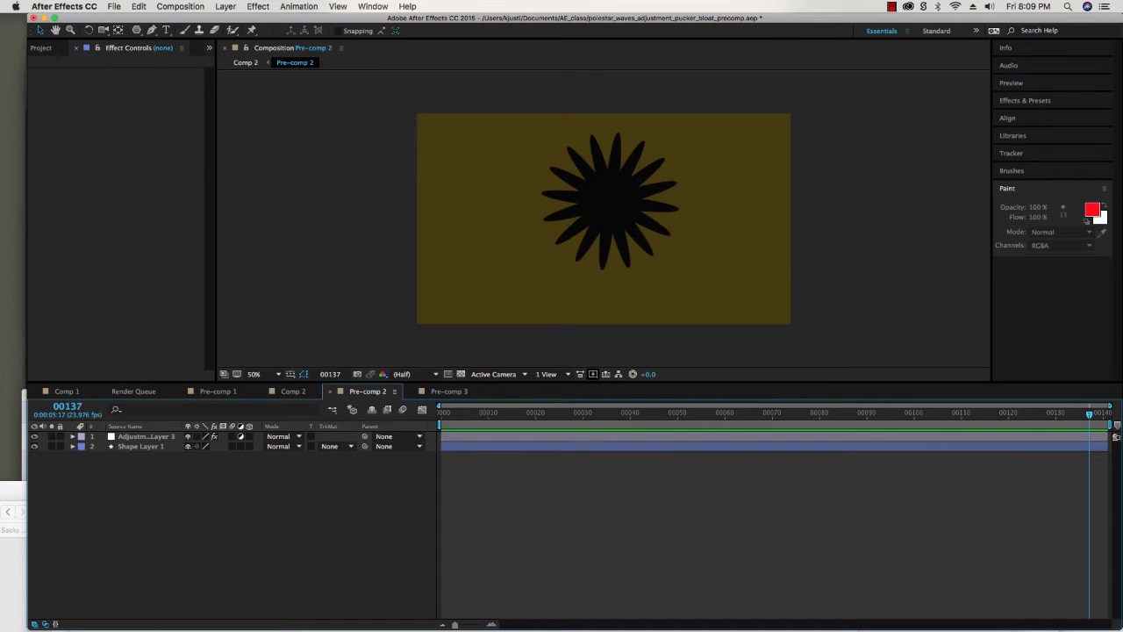
key(grave)
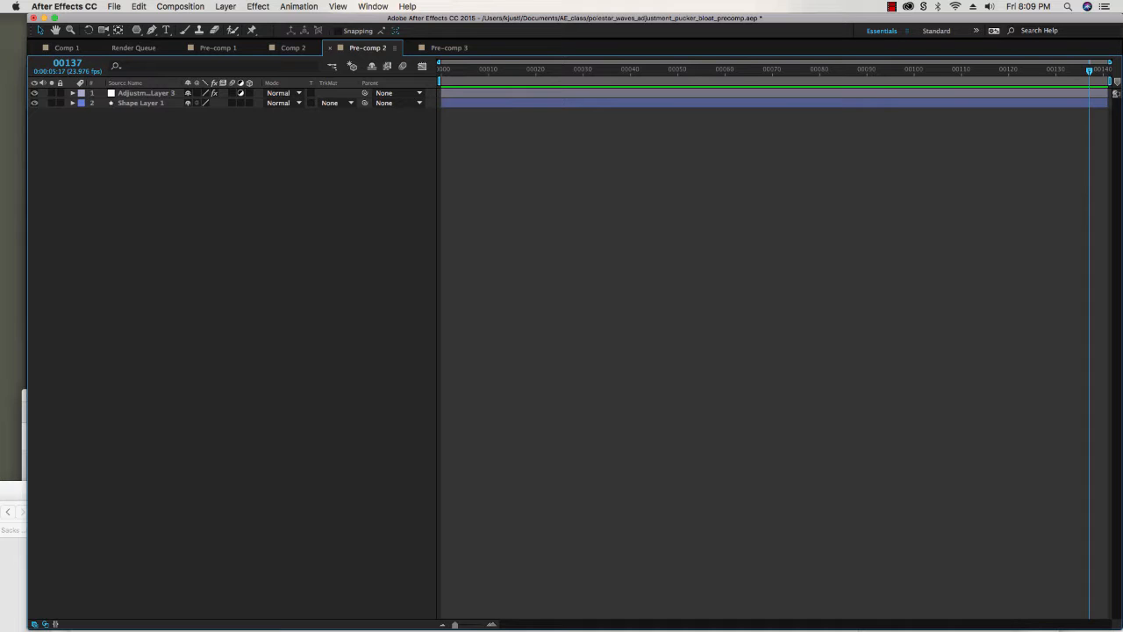
click(372, 7)
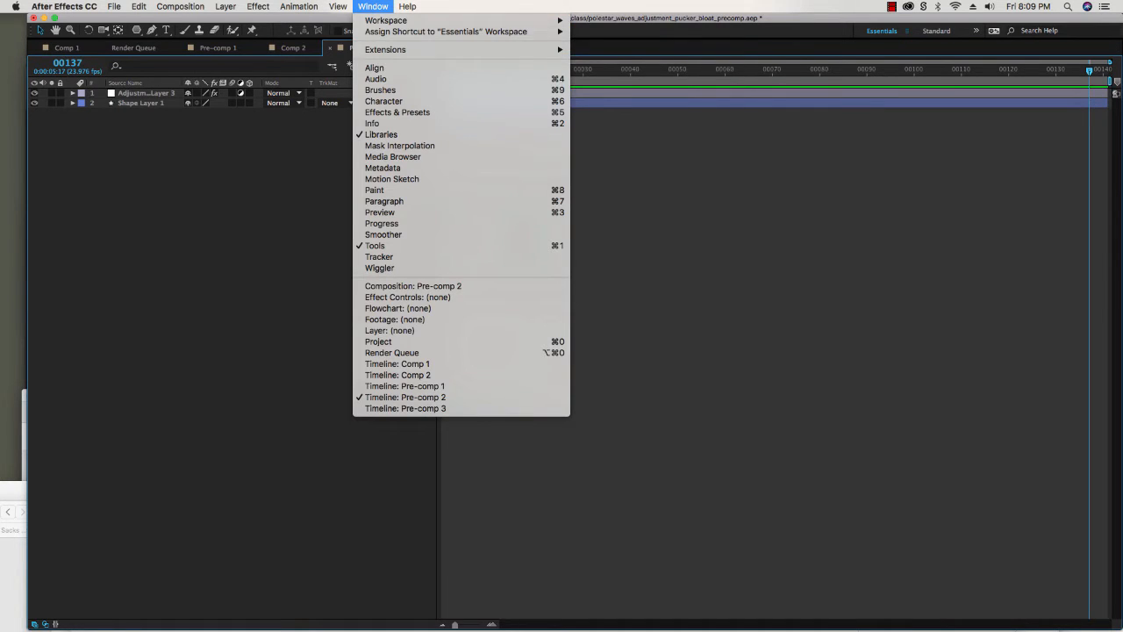
mouse_move(407, 6)
mouse_move(373, 6)
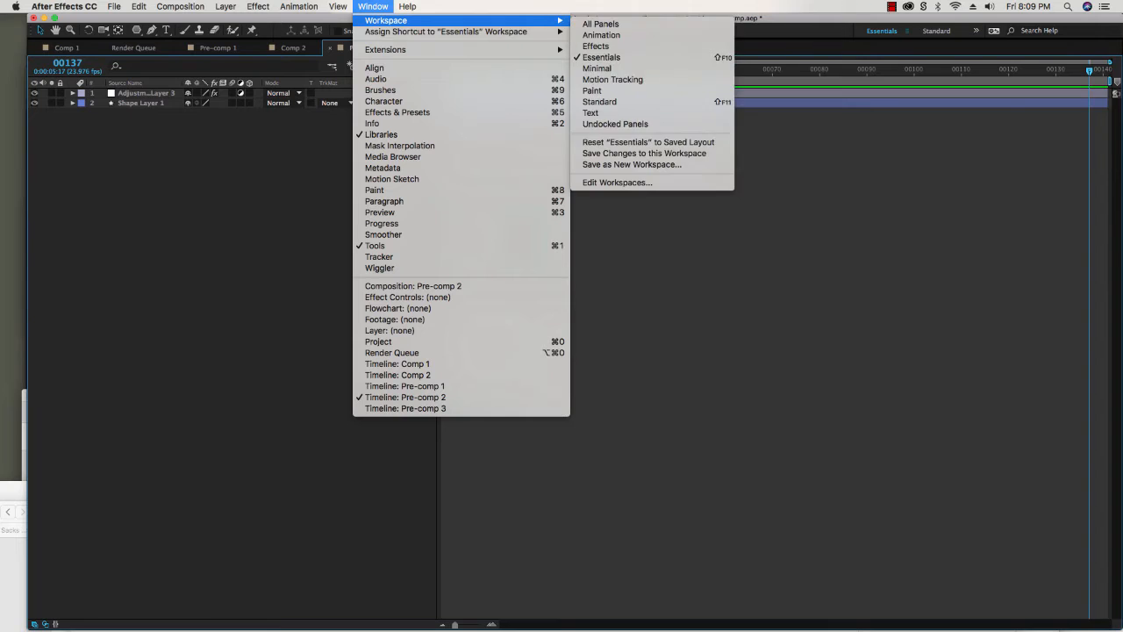
click(649, 141)
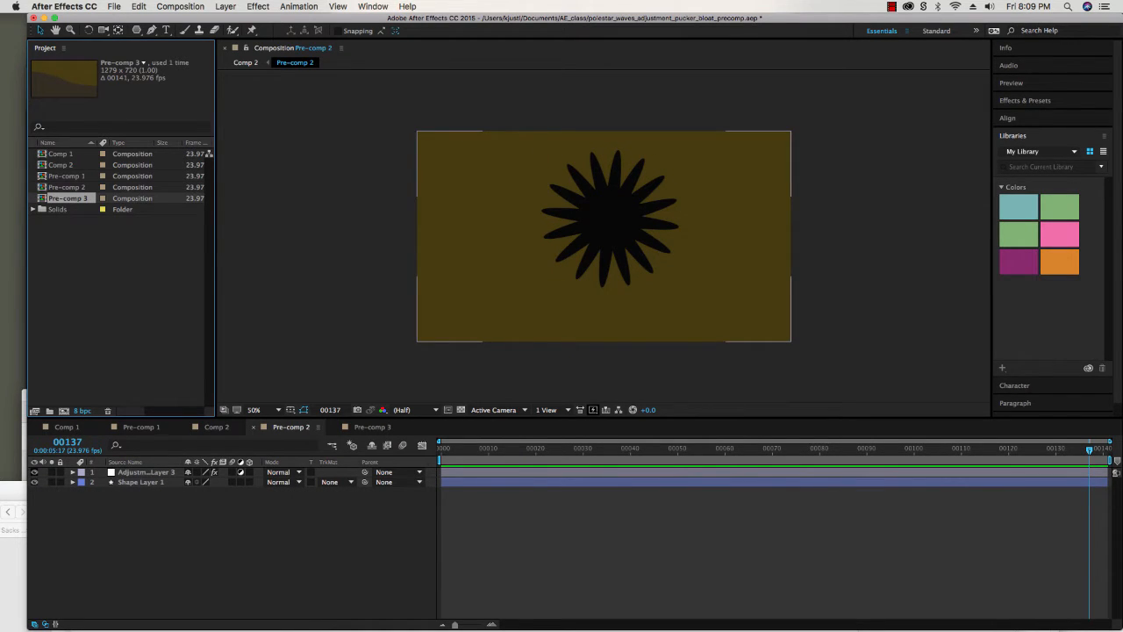
Delete the Hue/Saturation effect from the adjustment layer in Pre-comp 2 and preview the polystar without it
click(73, 472)
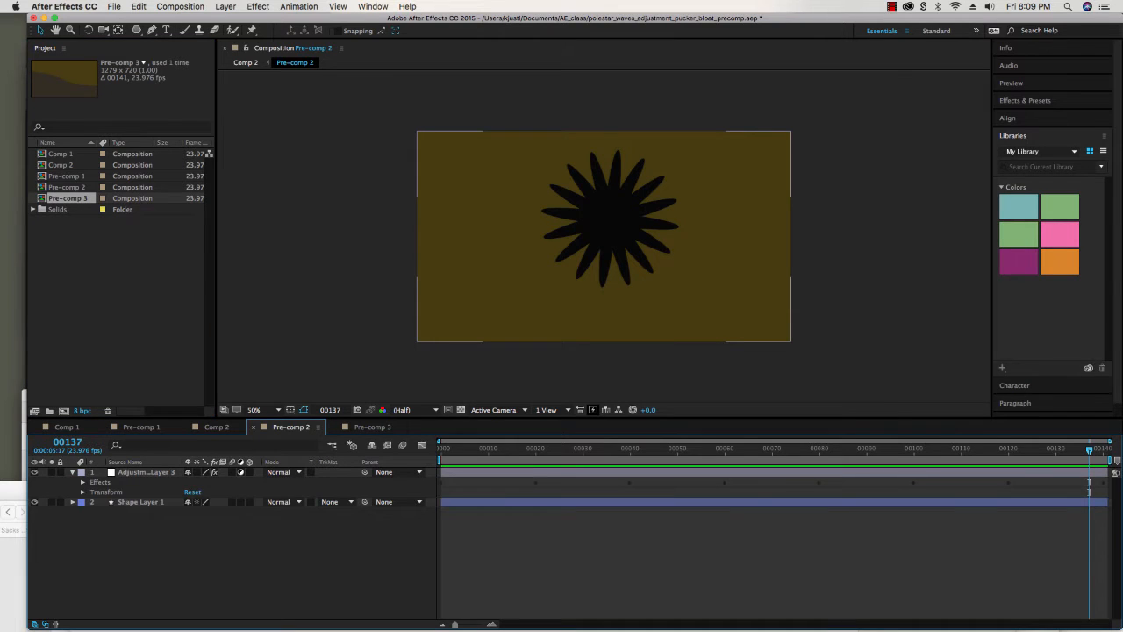
click(83, 482)
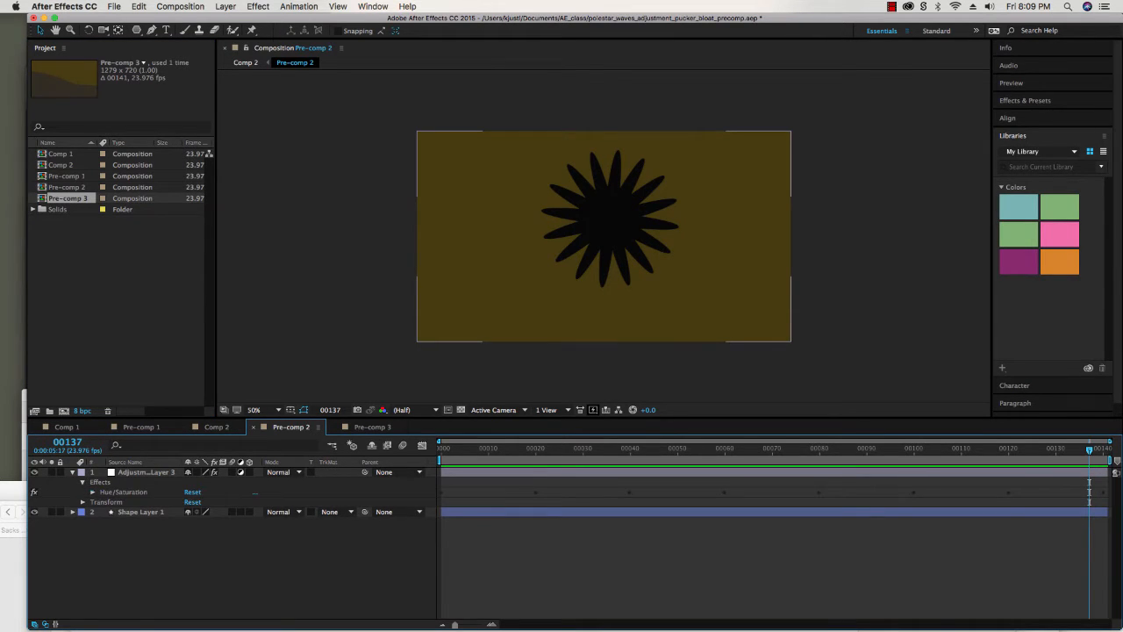
click(93, 492)
click(124, 492)
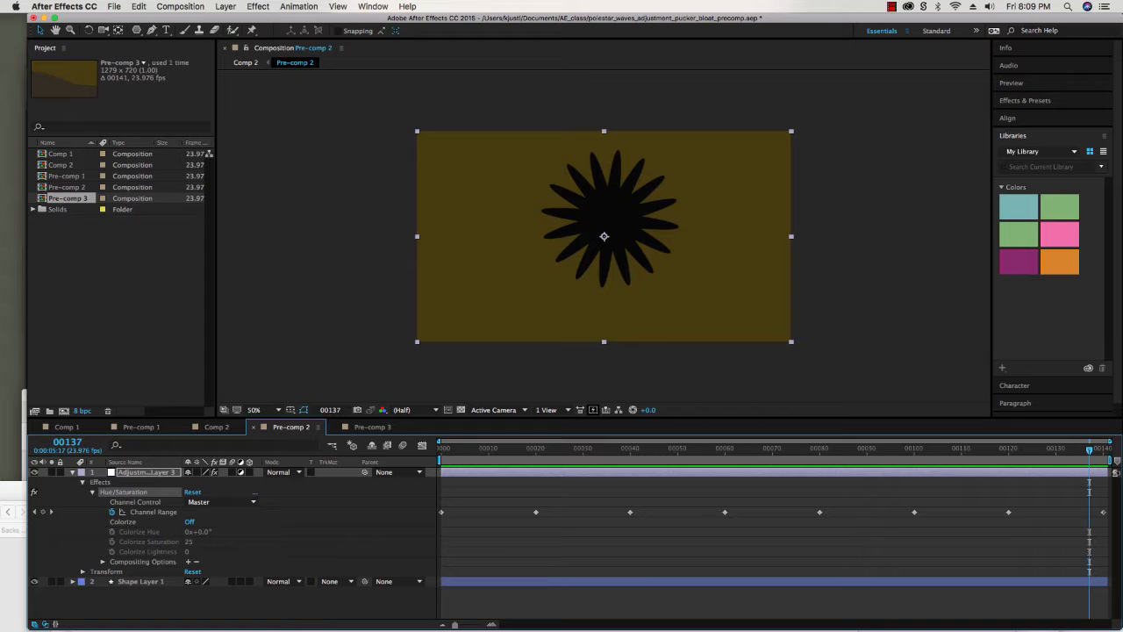
key(Delete)
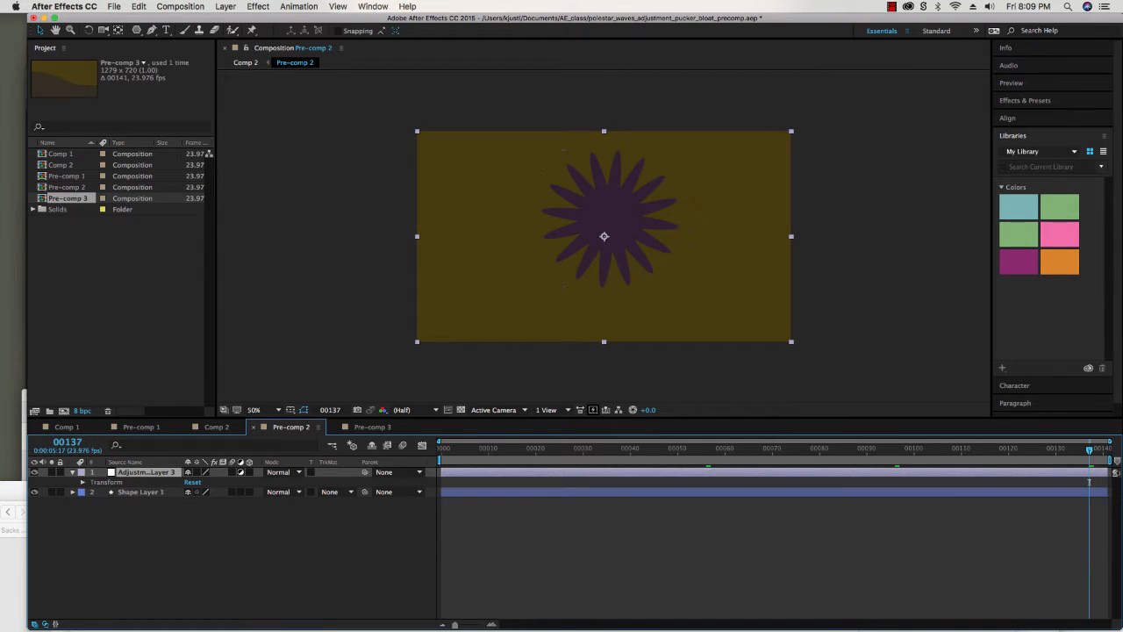
key(space)
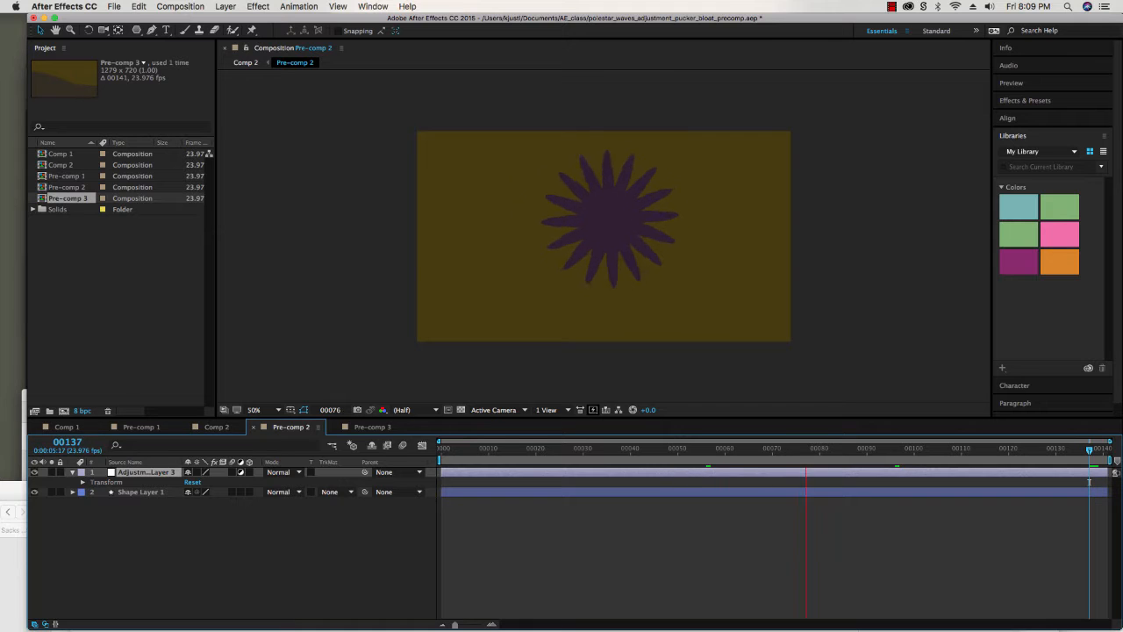
key(space)
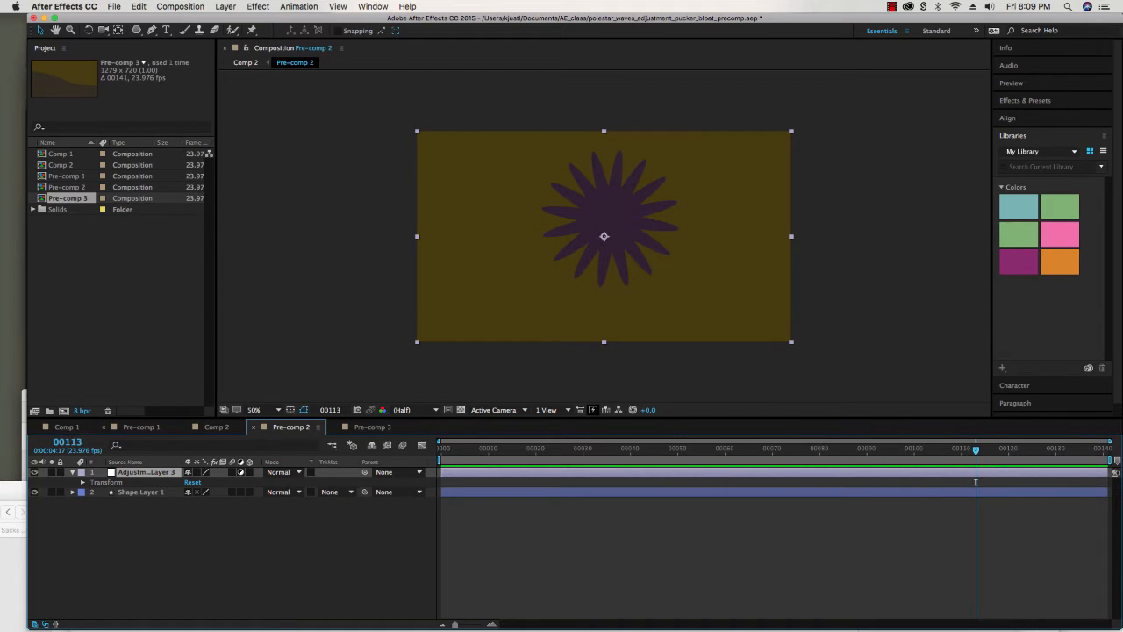
Return to Comp 2 and play it to check the polystar without its Hue/Saturation effect
key(alt+shift+period)
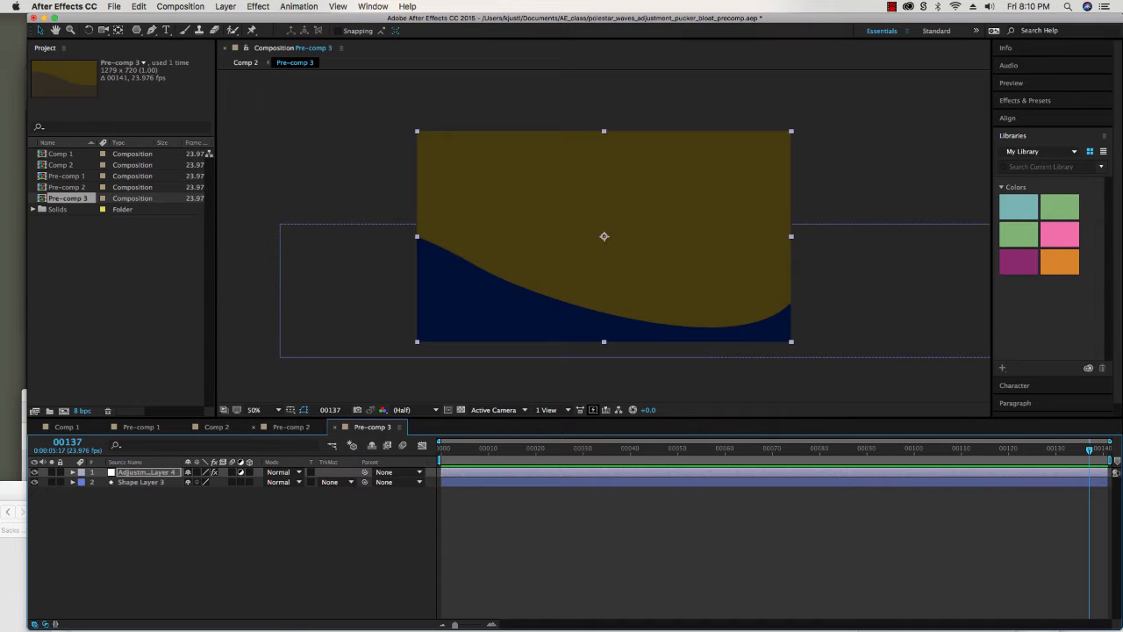
key(alt+shift+comma)
key(alt+shift+comma)
key(space)
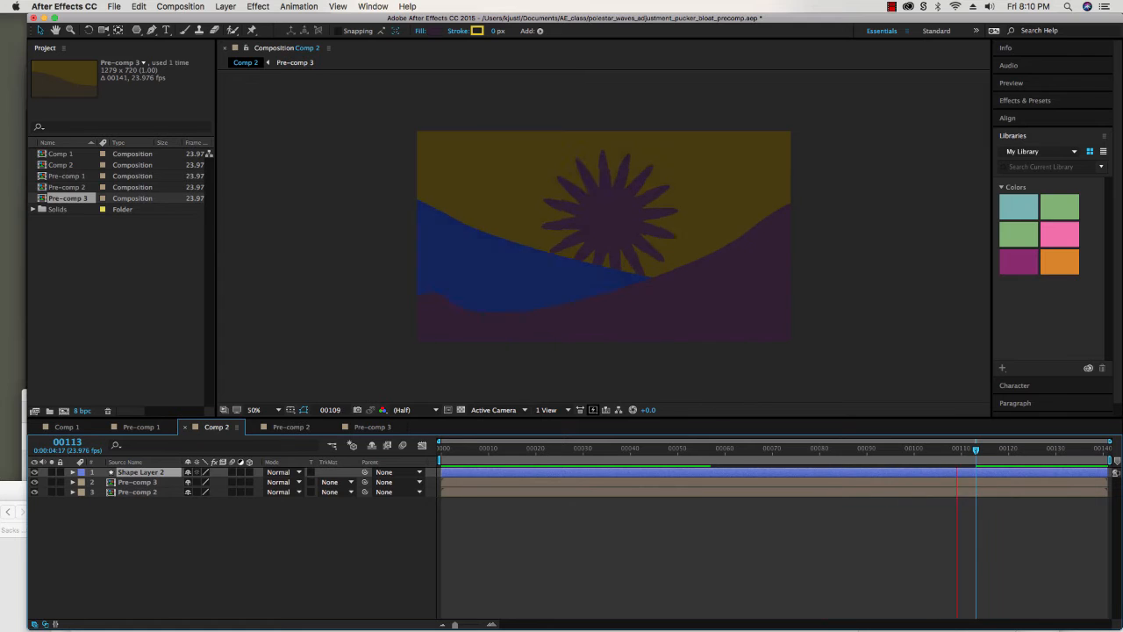
key(space)
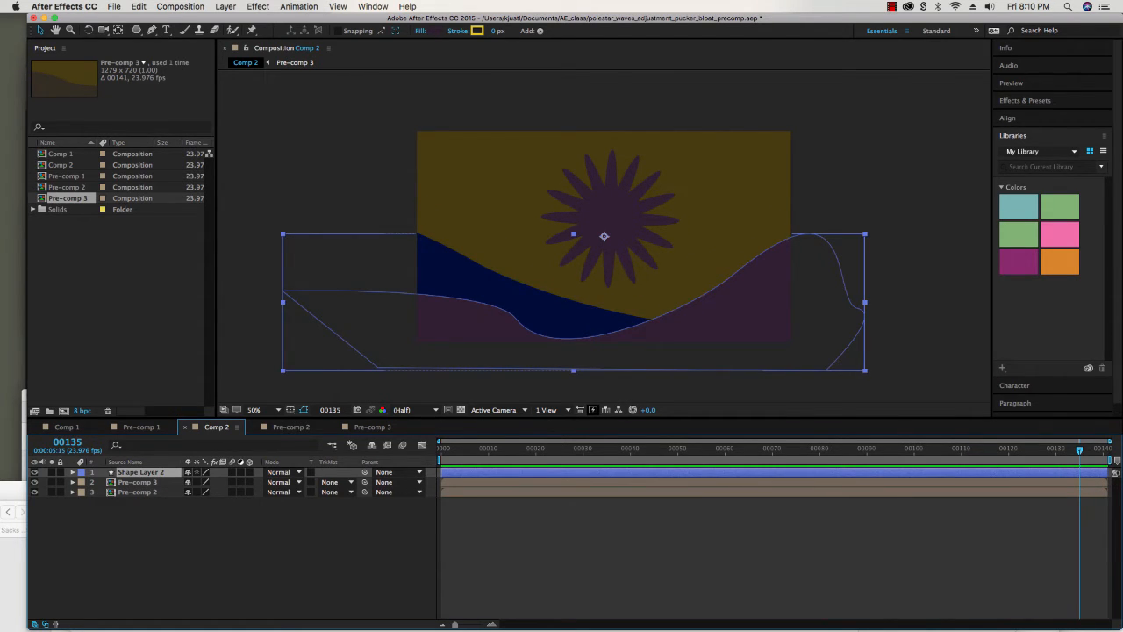
Return to Pre-comp 2 with the Hue/Saturation deletion undone and play the color-changing polystar twice
click(290, 426)
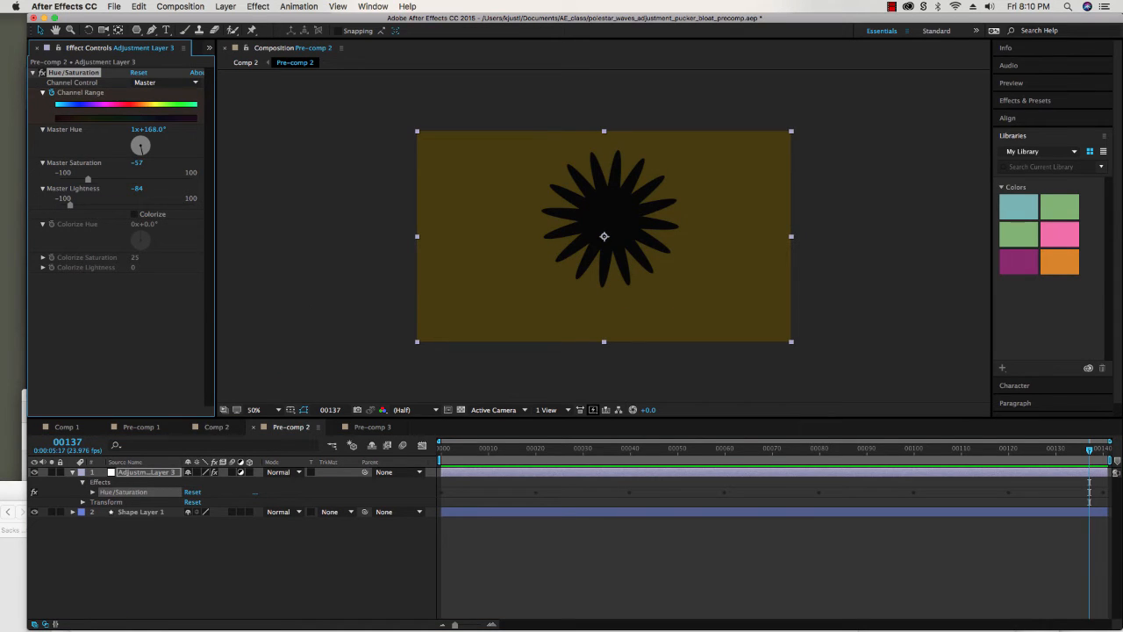
key(space)
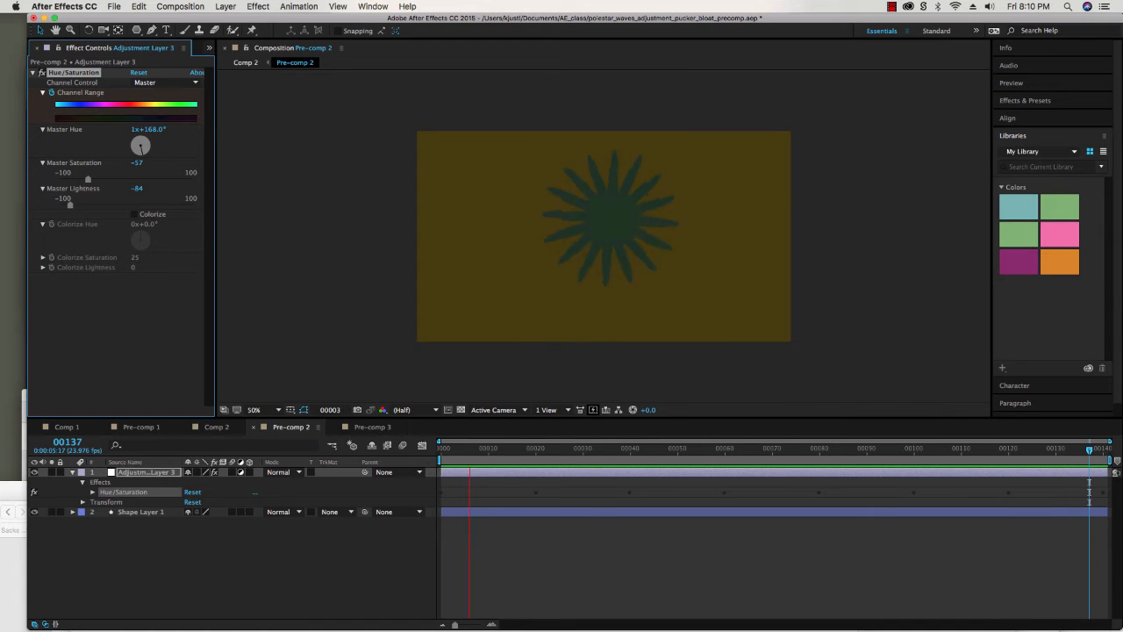
key(space)
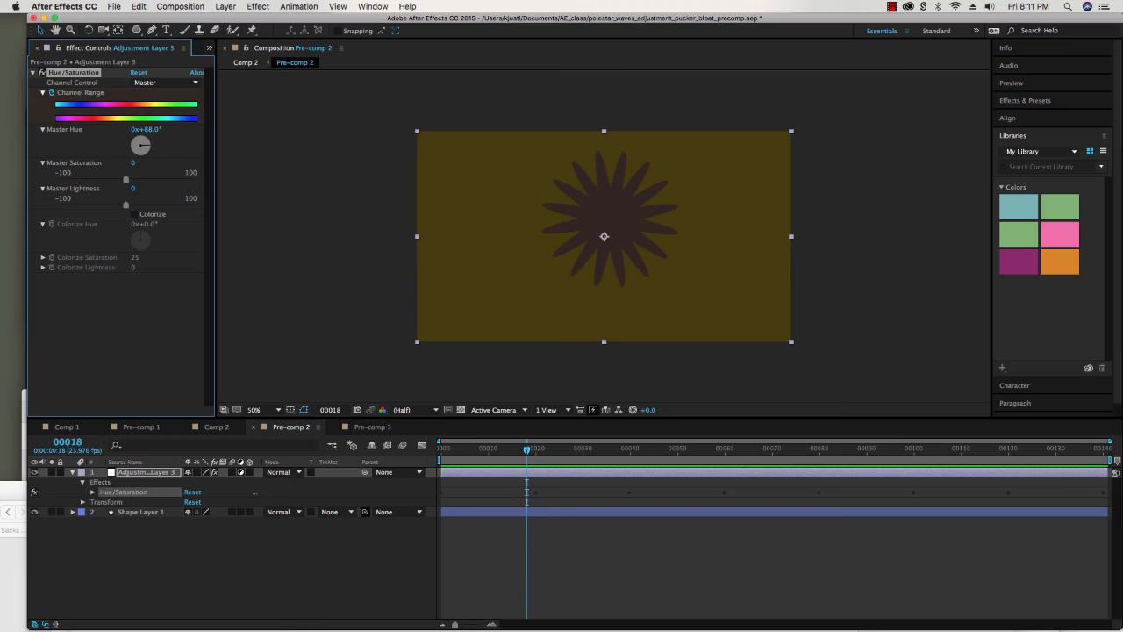
key(space)
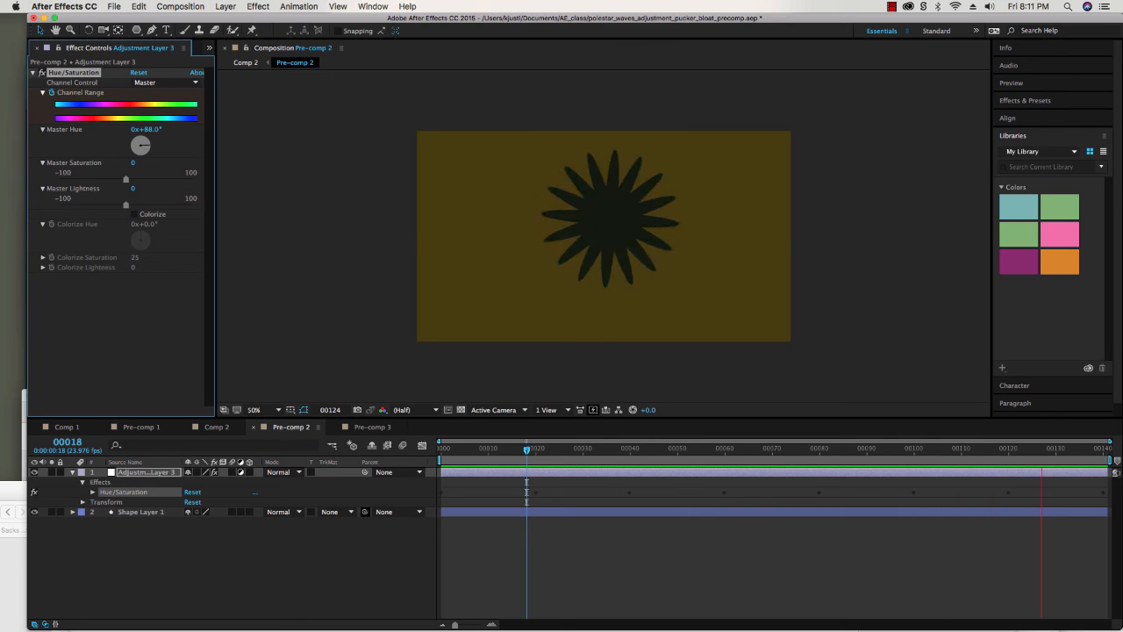
key(space)
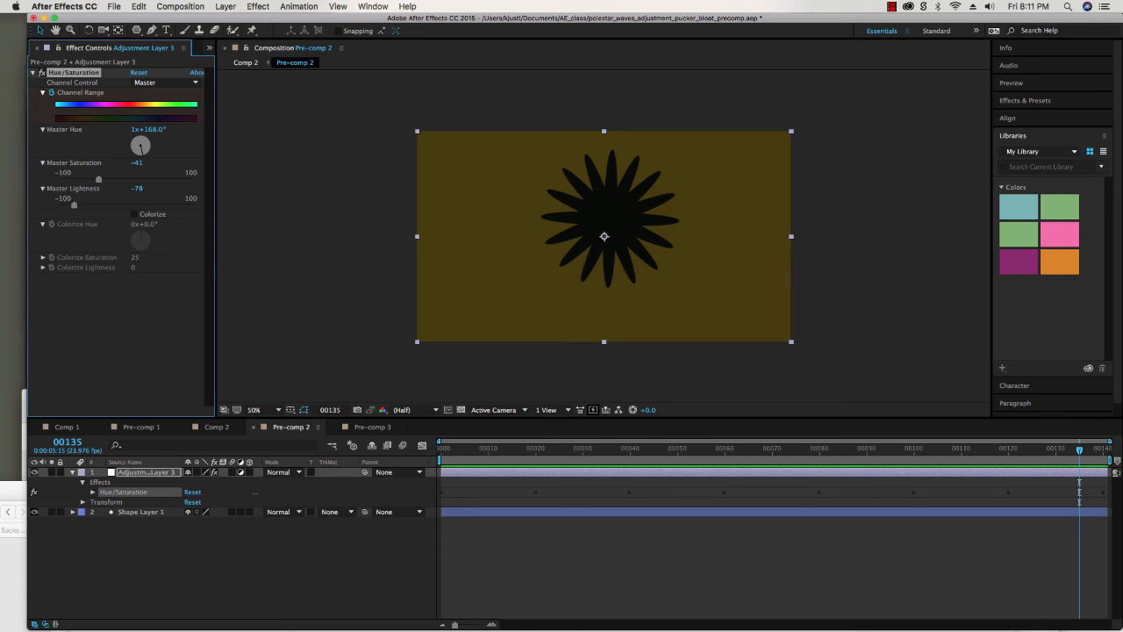
key(super+Tab)
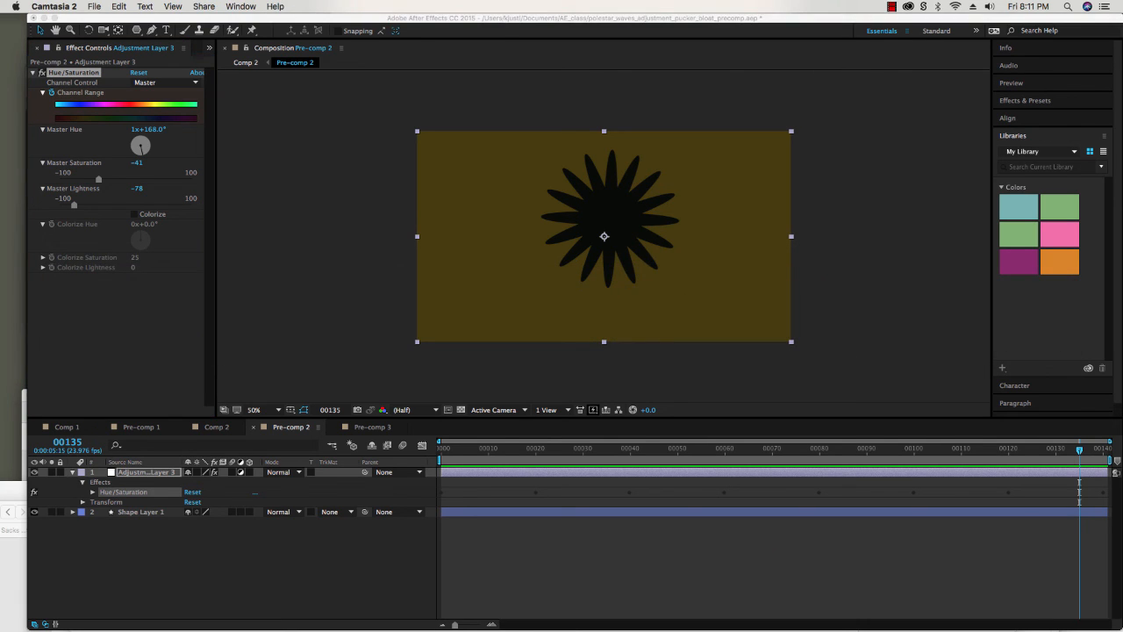
click(94, 6)
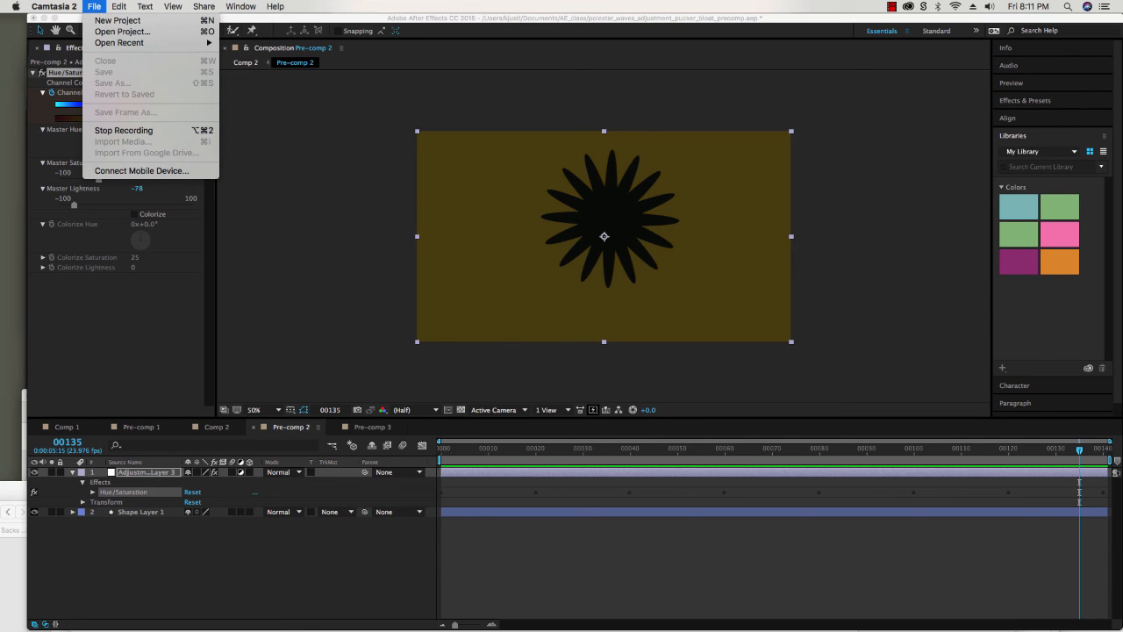